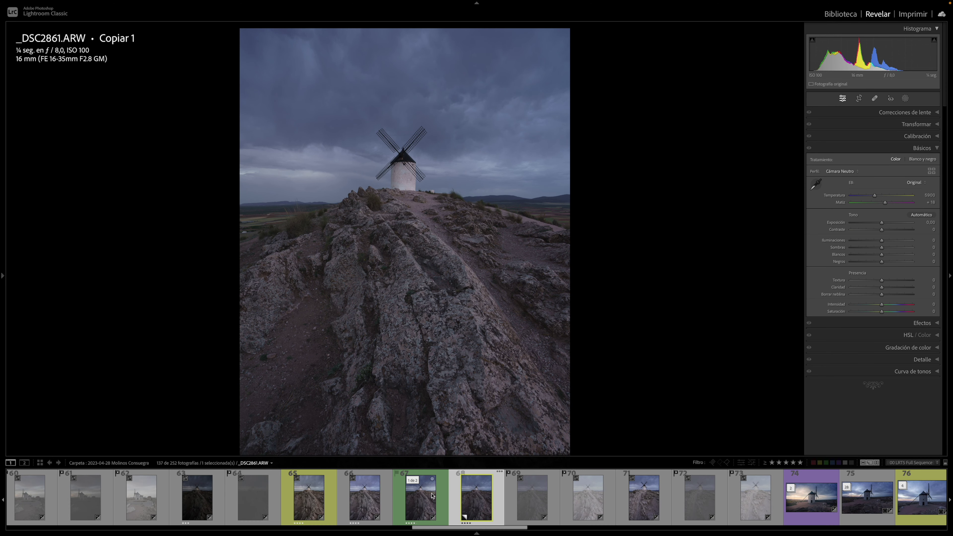
Compare with the original _DSC2861.ARW, then go back to the Copiar 1 virtual copy
left_click(430, 496)
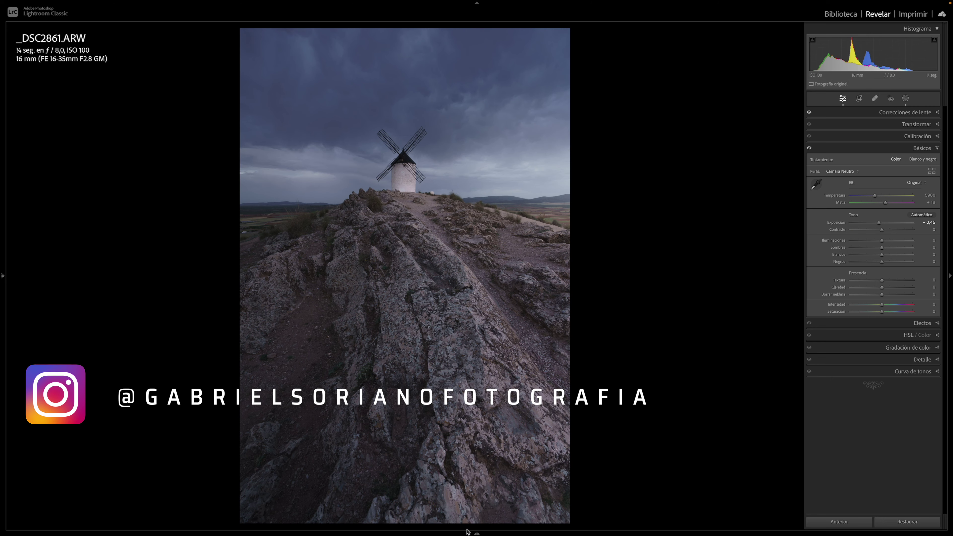
mouse_move(467, 531)
left_click(520, 511)
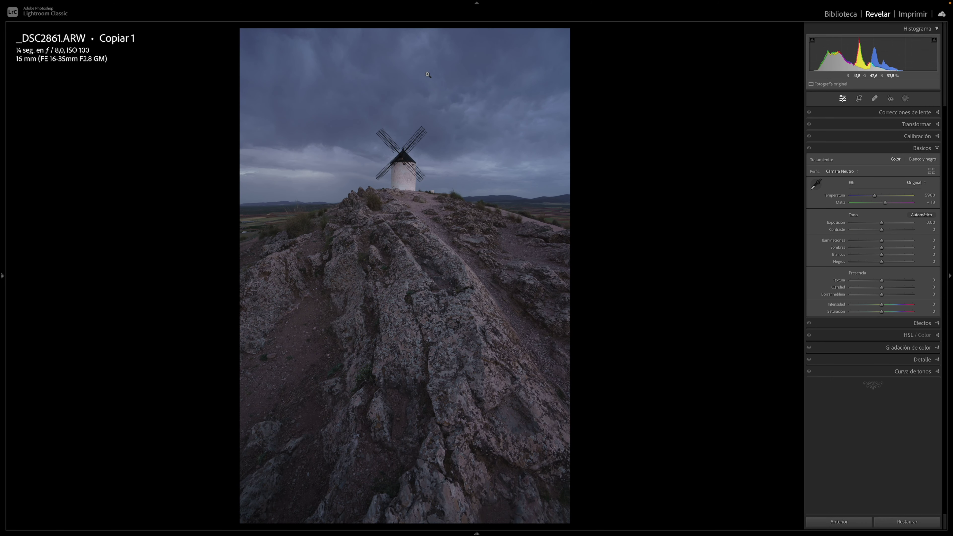
Enable chromatic aberration removal and the Sony FE 16-35mm F2.8 GM lens profile correction
left_click(895, 113)
left_click(813, 134)
left_click(814, 142)
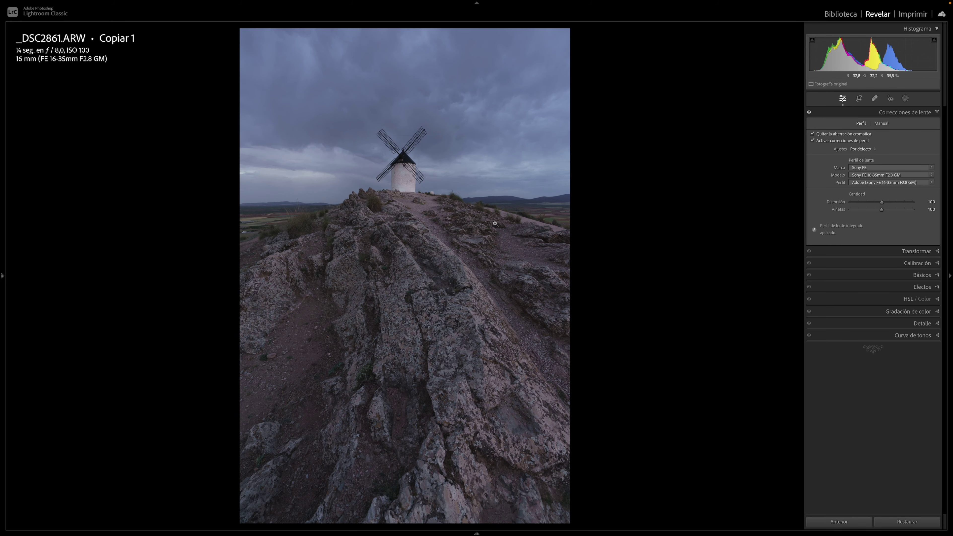
left_click(916, 203)
left_click(859, 98)
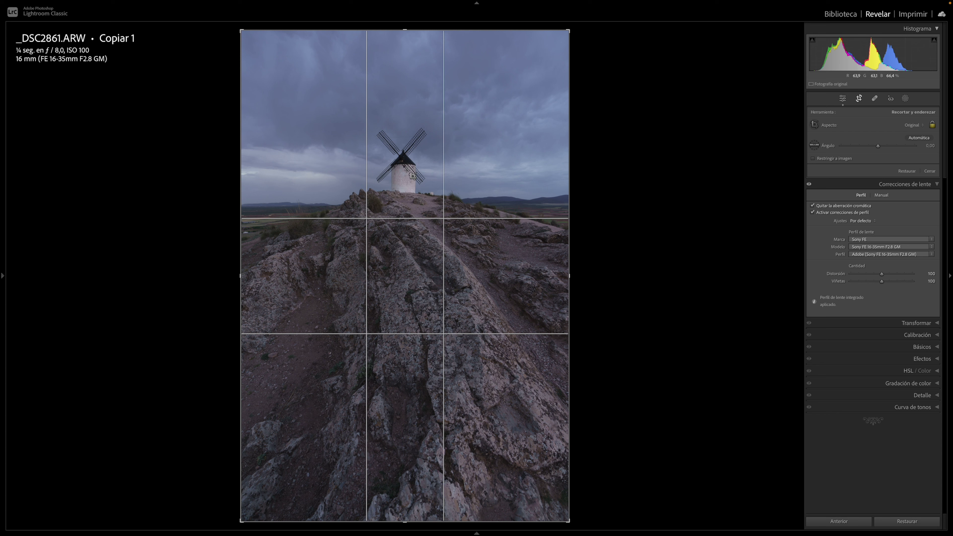
Make a first slight rotation and tighten the crop from the bottom-right corner
left_click_drag(578, 181, 577, 180)
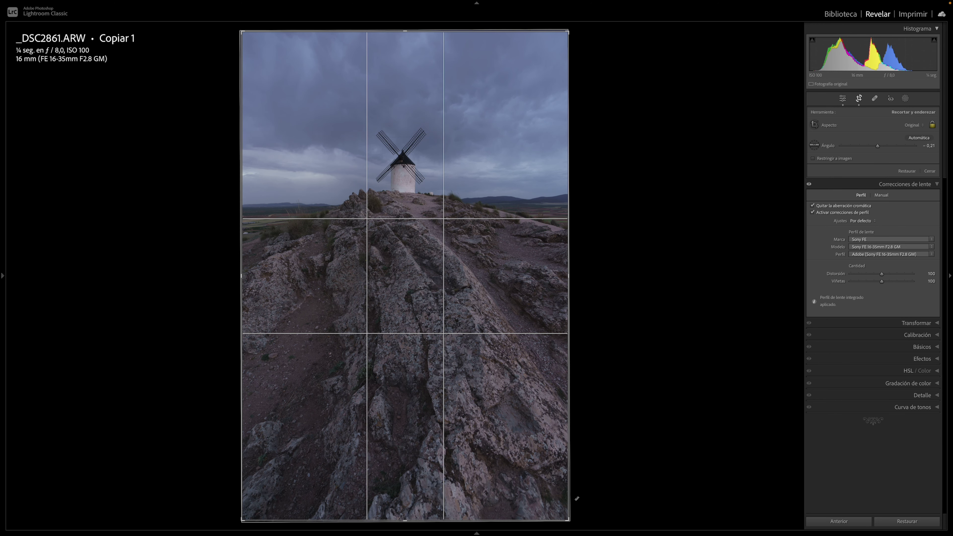
left_click_drag(569, 519, 565, 513)
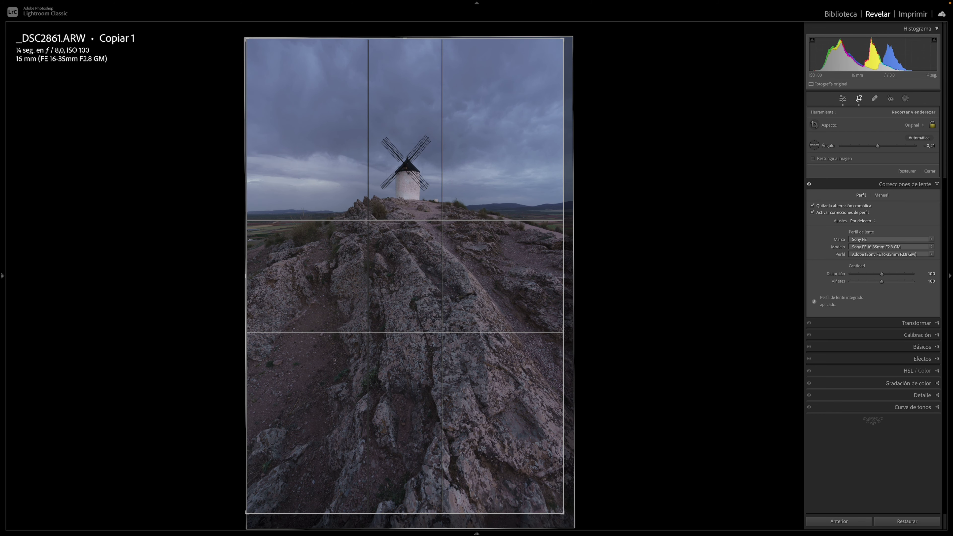
left_click(860, 98)
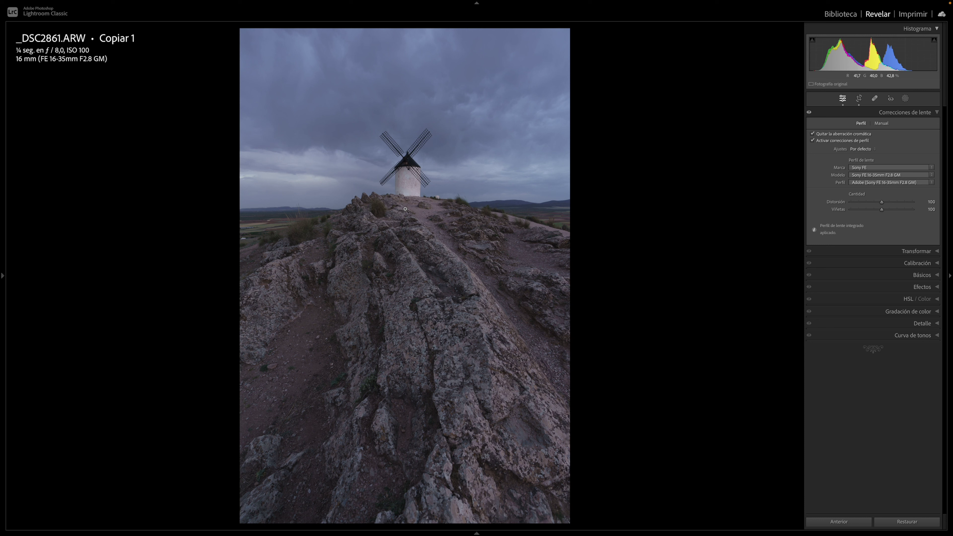
Crop to a 4 x 5 / 8 x 10 ratio with the windmill positioned lower in the frame
left_click(860, 98)
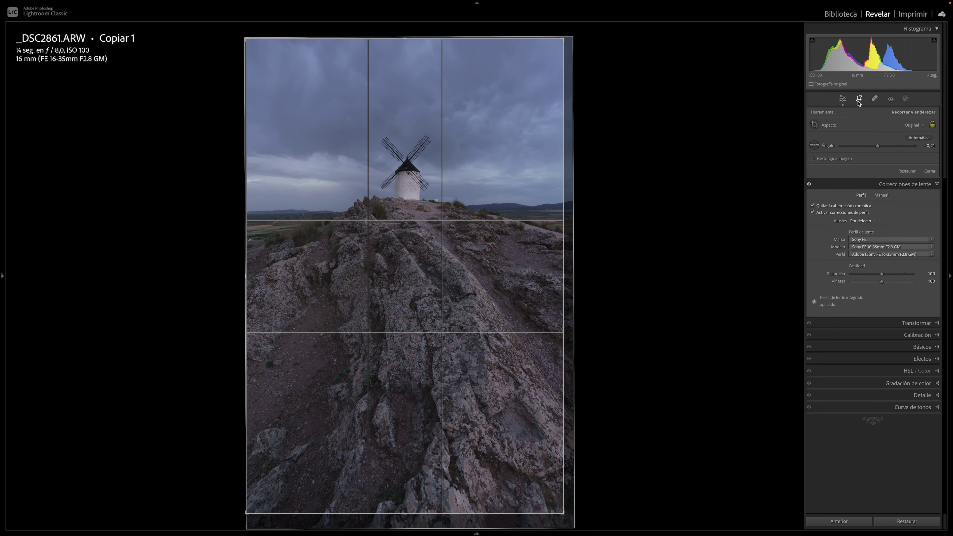
left_click(913, 125)
left_click(898, 154)
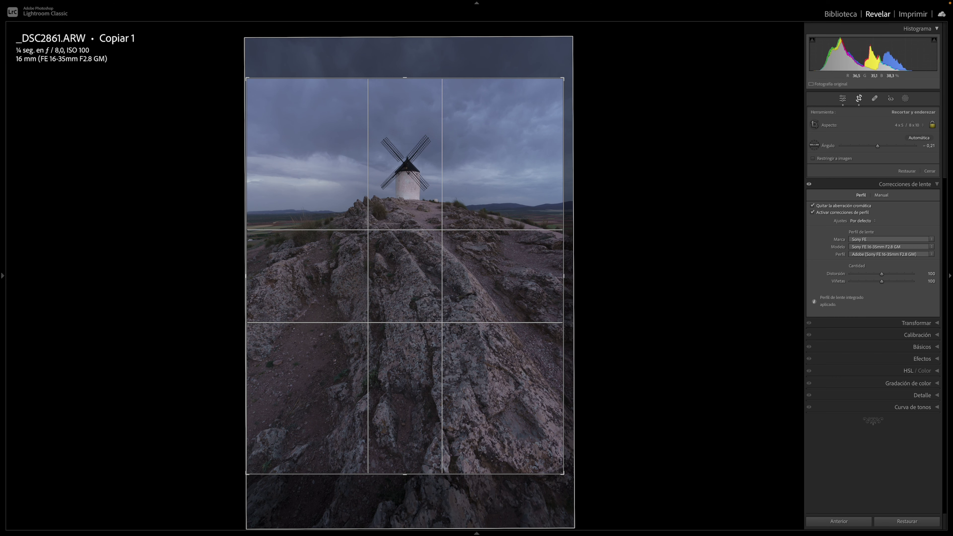
left_click_drag(473, 300, 474, 311)
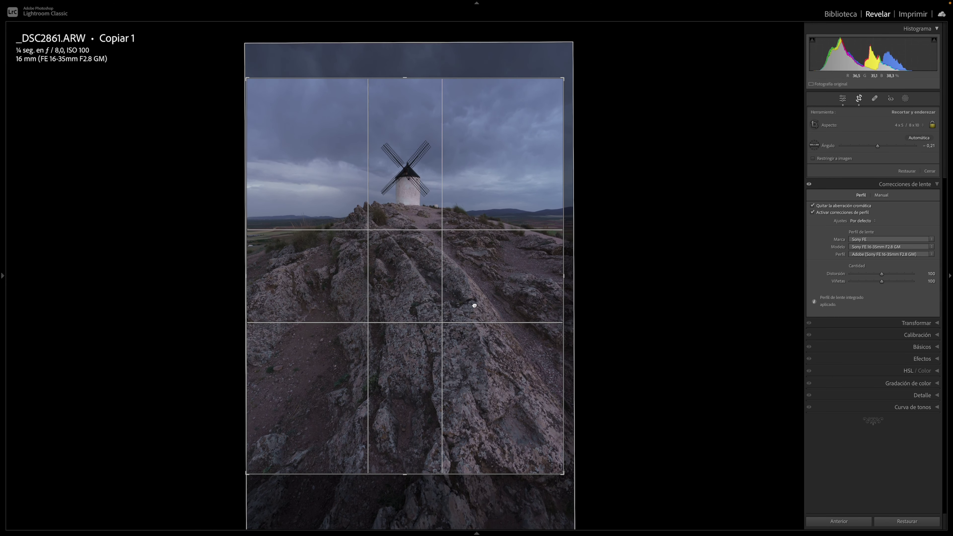
left_click_drag(475, 312, 471, 322)
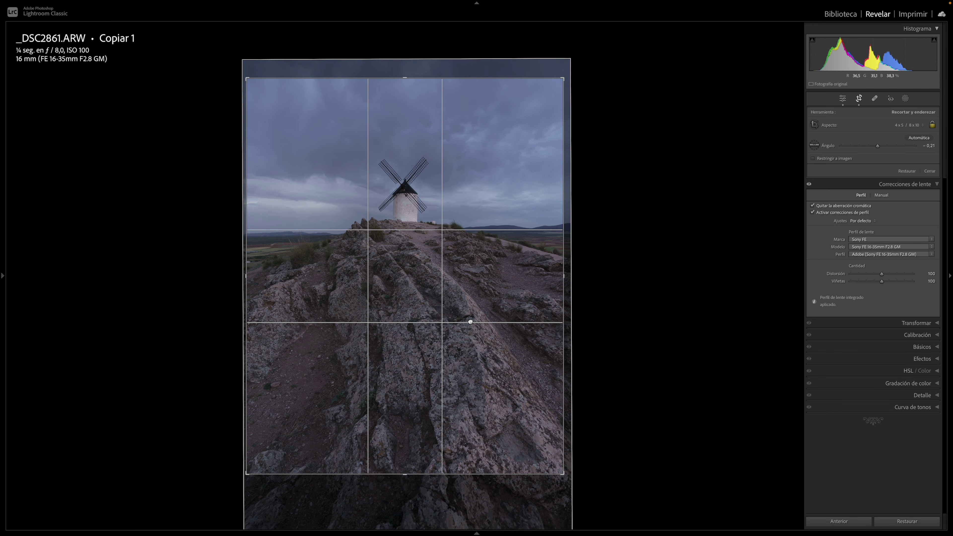
left_click_drag(471, 322, 472, 322)
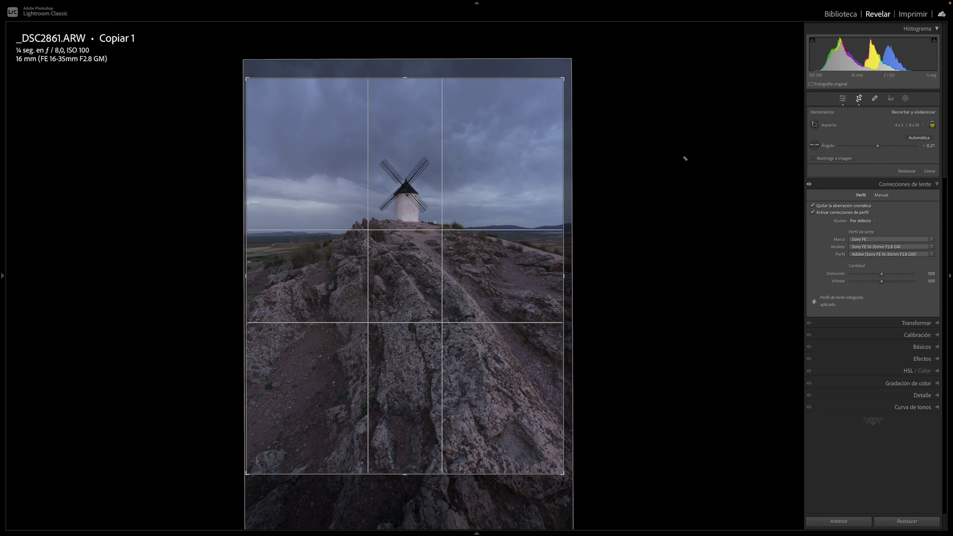
left_click(859, 99)
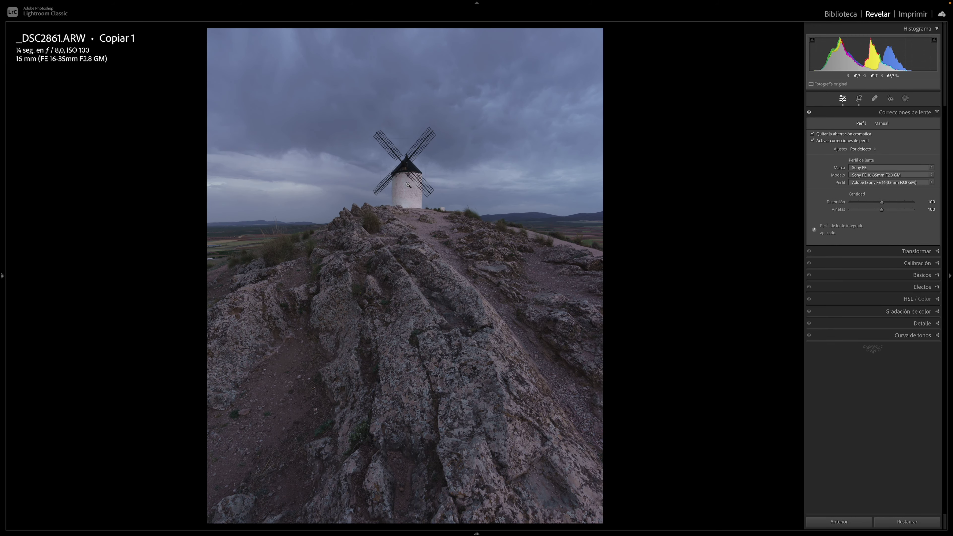
Straighten the photo to a -0,62° angle and apply the crop
left_click(859, 99)
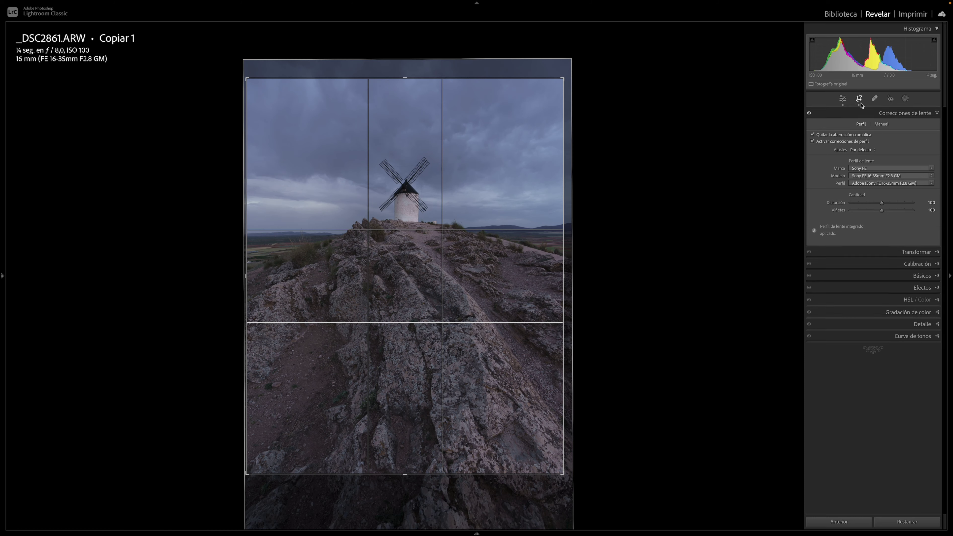
left_click_drag(600, 236, 600, 234)
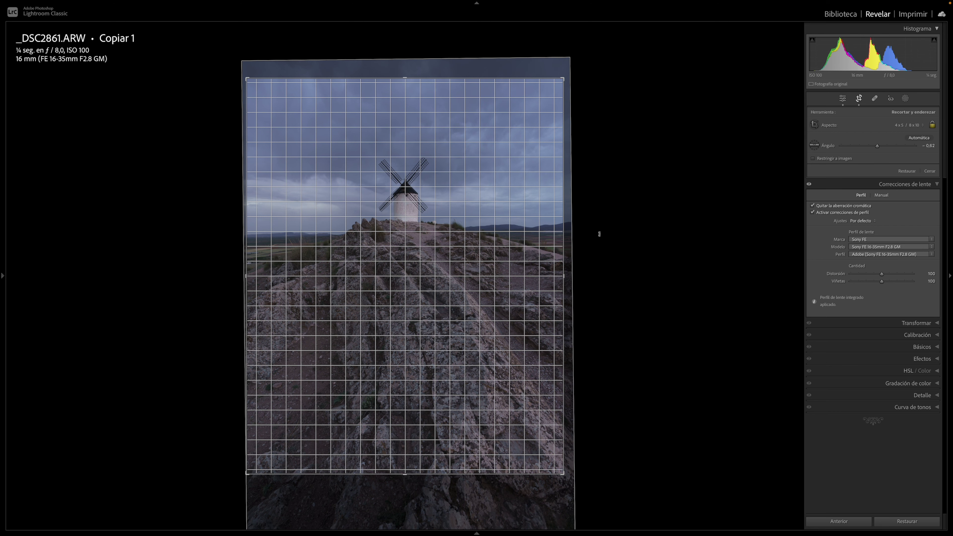
left_click_drag(600, 235, 600, 235)
left_click(859, 99)
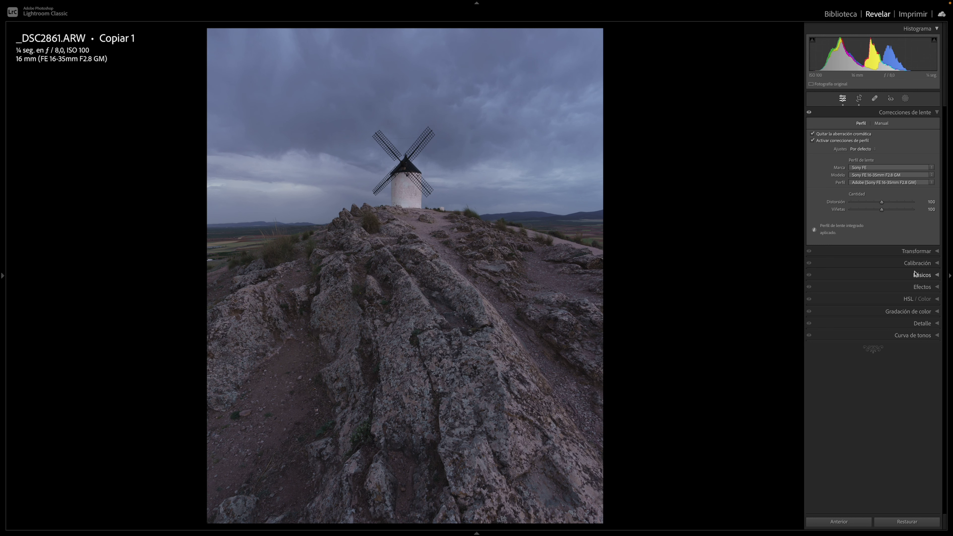
Set the Transform Vertical correction to +8, comparing it against the untransformed photo
left_click(916, 252)
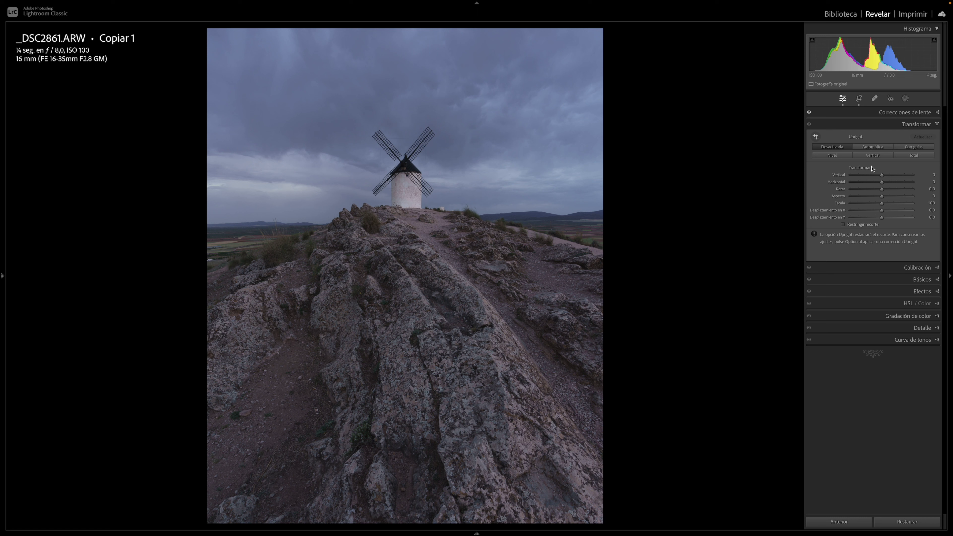
left_click(881, 175)
left_click_drag(882, 176, 884, 176)
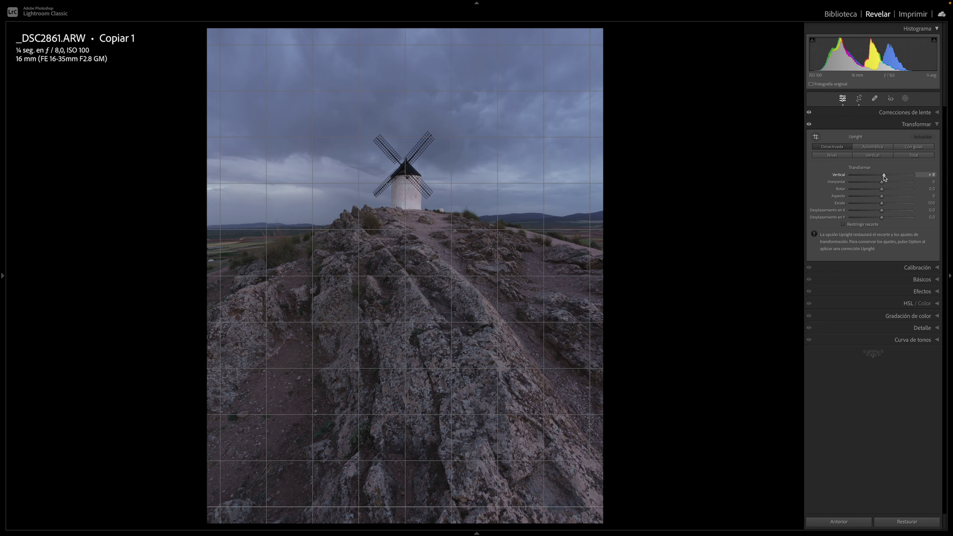
left_click_drag(884, 176, 885, 175)
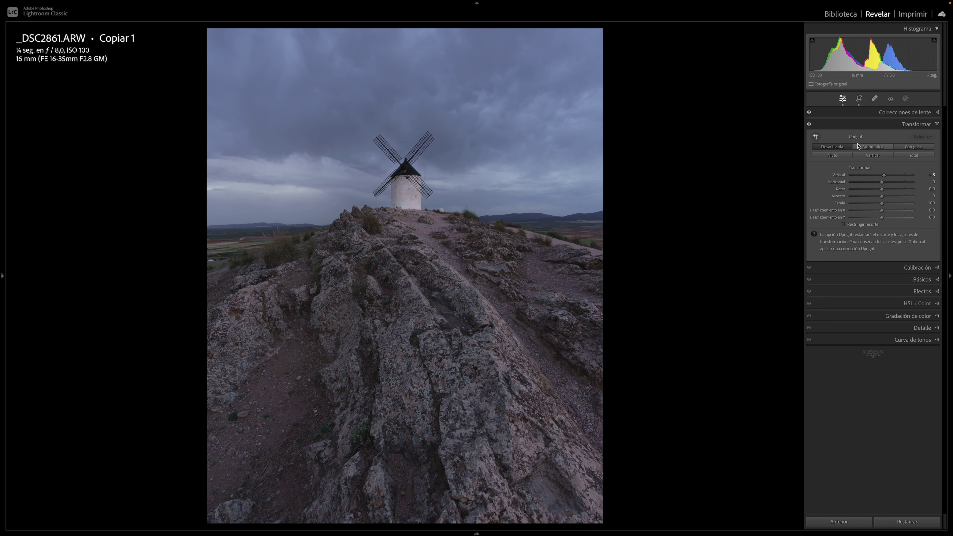
left_click(810, 124)
left_click(810, 125)
left_click(810, 125)
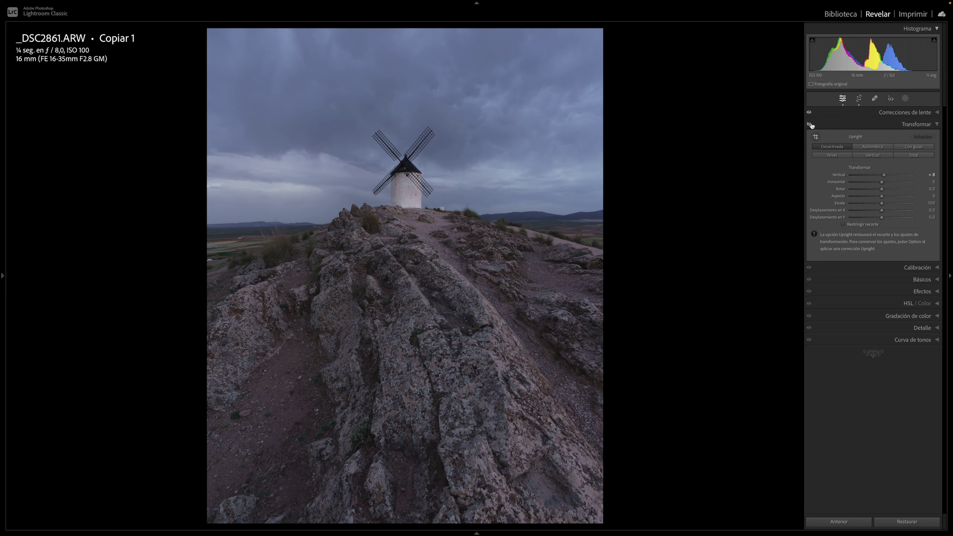
left_click(810, 125)
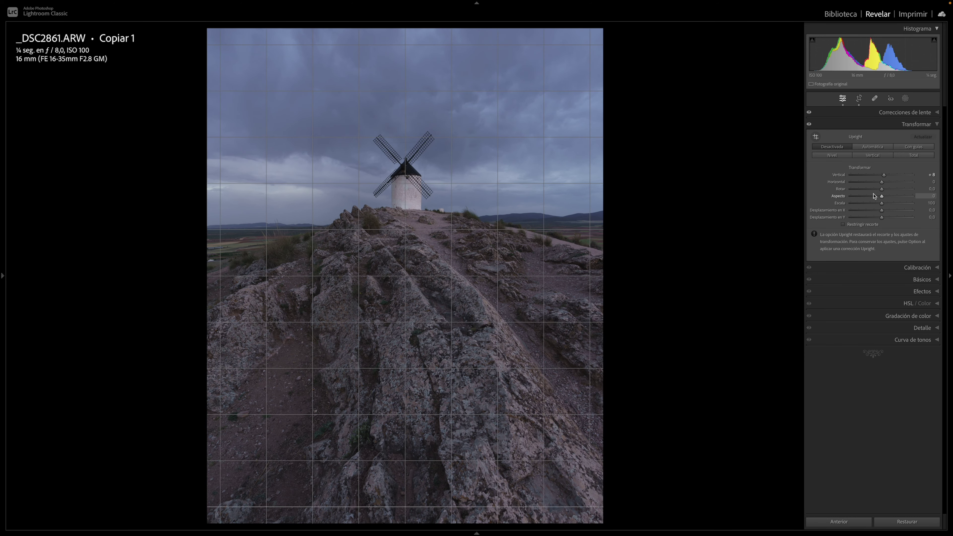
Set Transform Aspect to +27 and turn on Restringir recorte to remove blank edges
left_click_drag(883, 198, 892, 199)
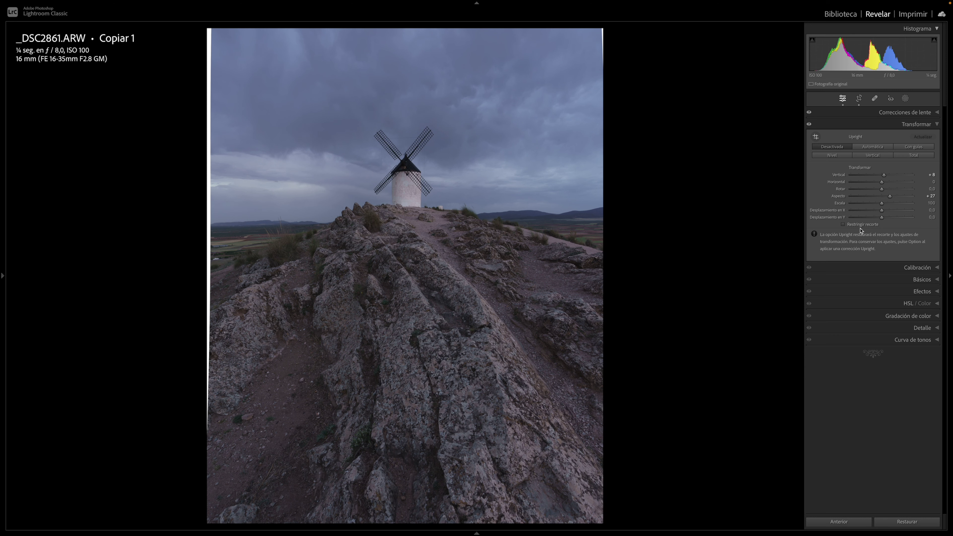
left_click(844, 224)
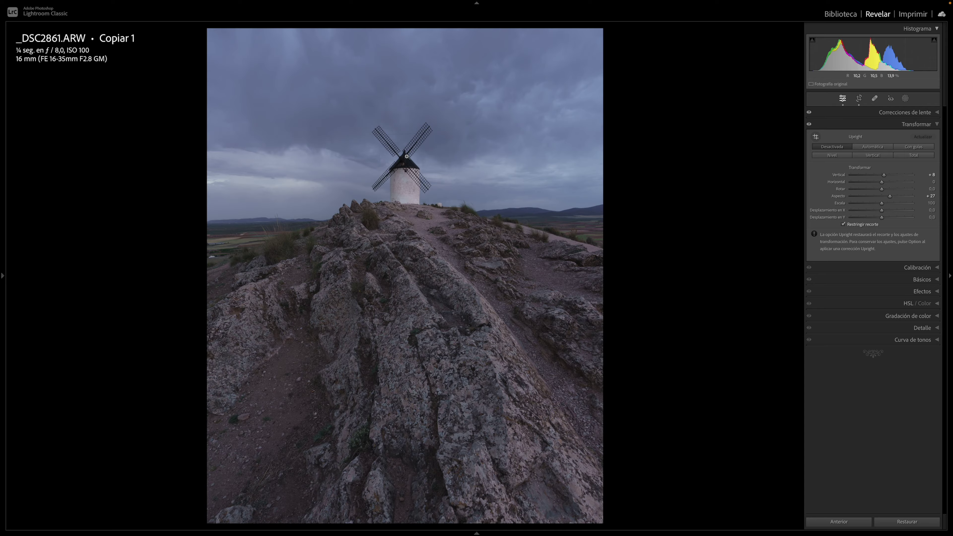
left_click(399, 173)
left_click(407, 244)
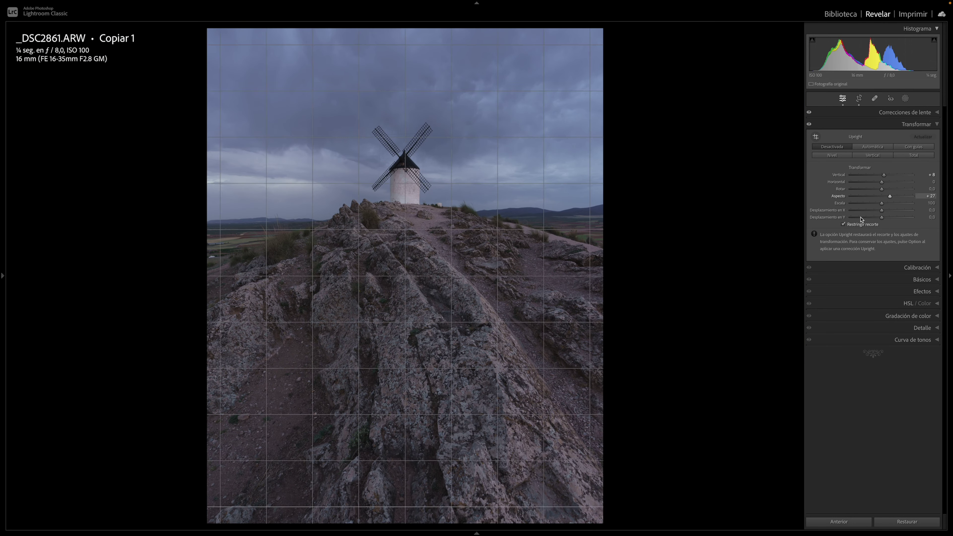
left_click(938, 125)
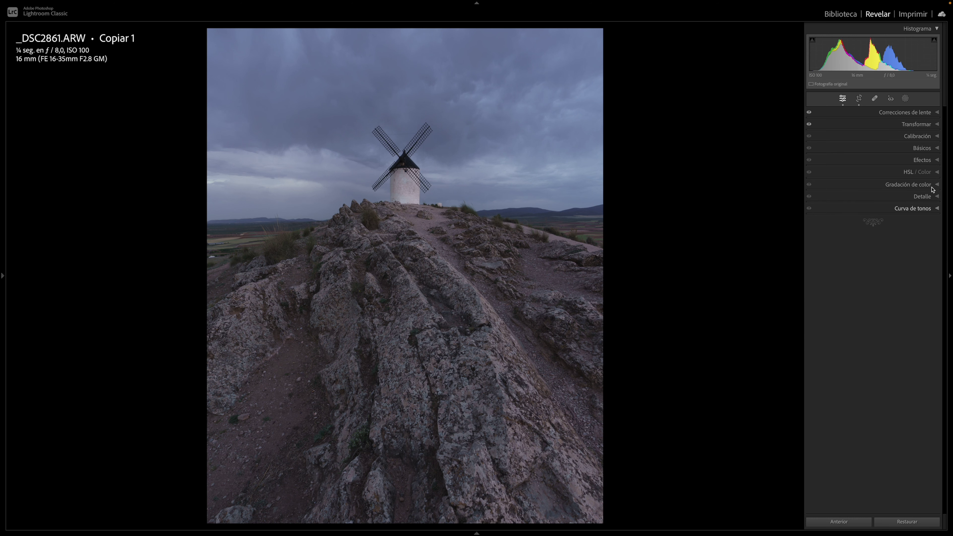
Try the Adobe Paisaje and Cámara Profunda profiles, then settle on Cámara Paisaje
left_click(917, 149)
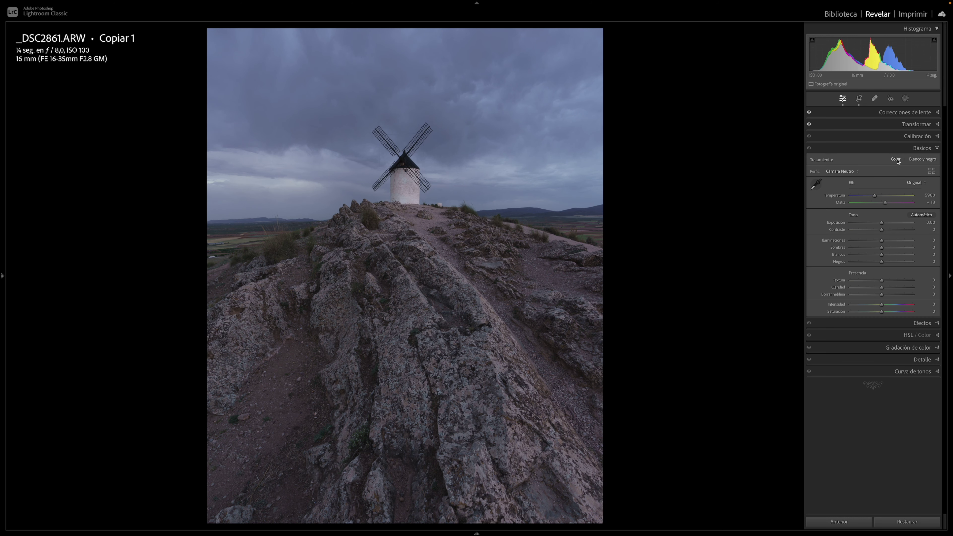
left_click(873, 173)
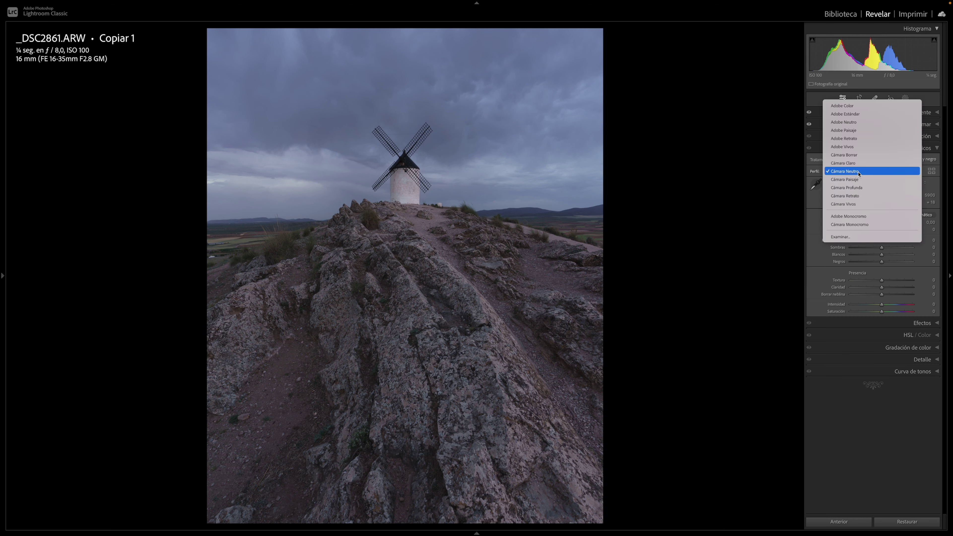
left_click(850, 131)
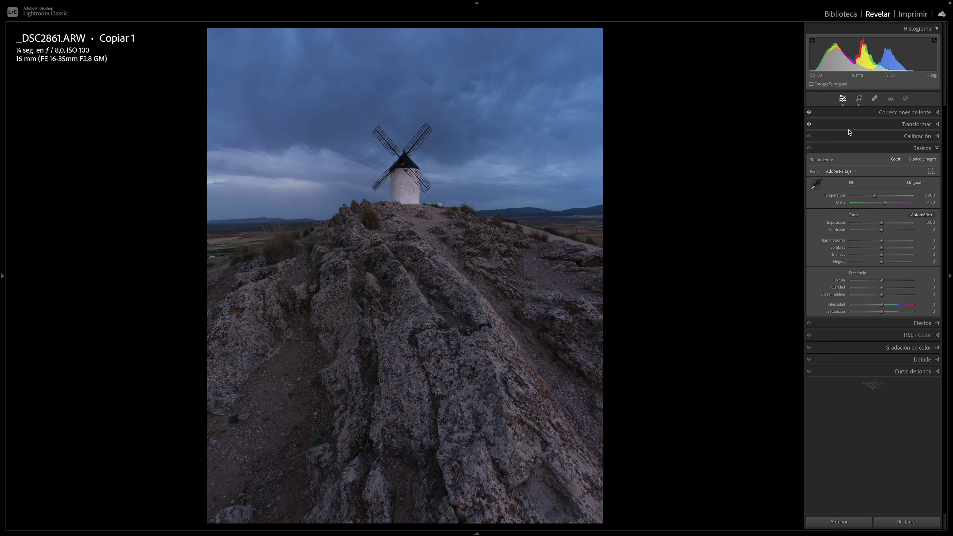
left_click(847, 171)
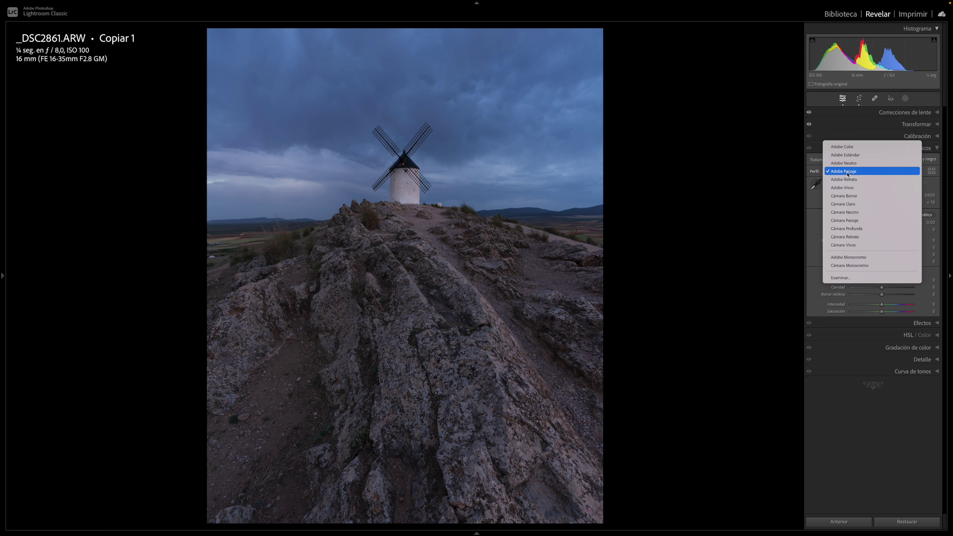
left_click(850, 230)
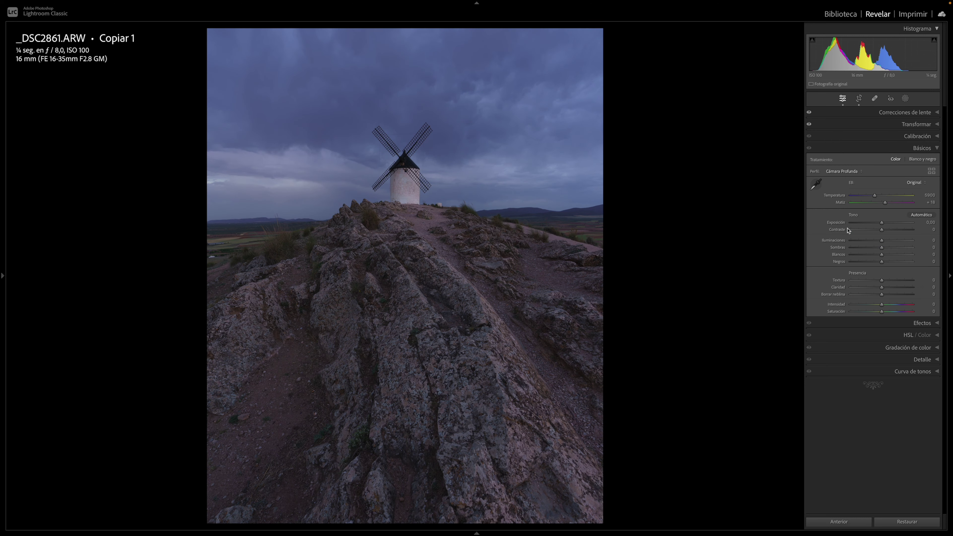
left_click(843, 172)
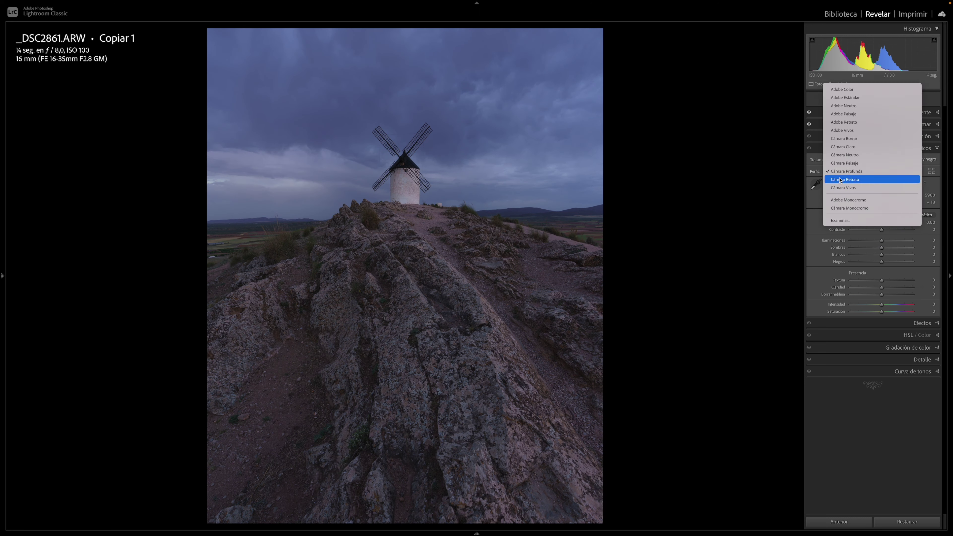
left_click(842, 164)
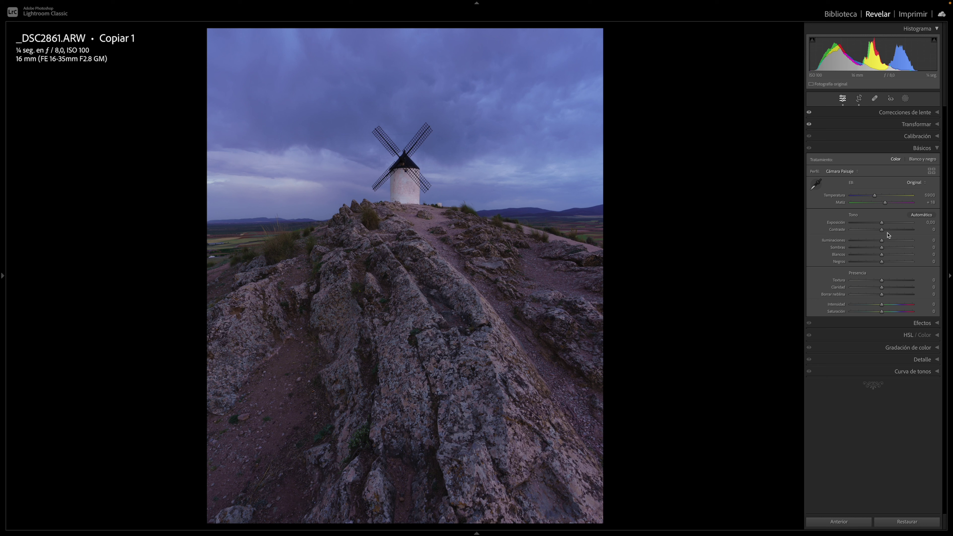
Set Contrast to -8 and white balance to 6266 / +4 tint, with Vibrance and Saturation back at zero
left_click_drag(882, 230, 880, 230)
left_click_drag(882, 305, 913, 311)
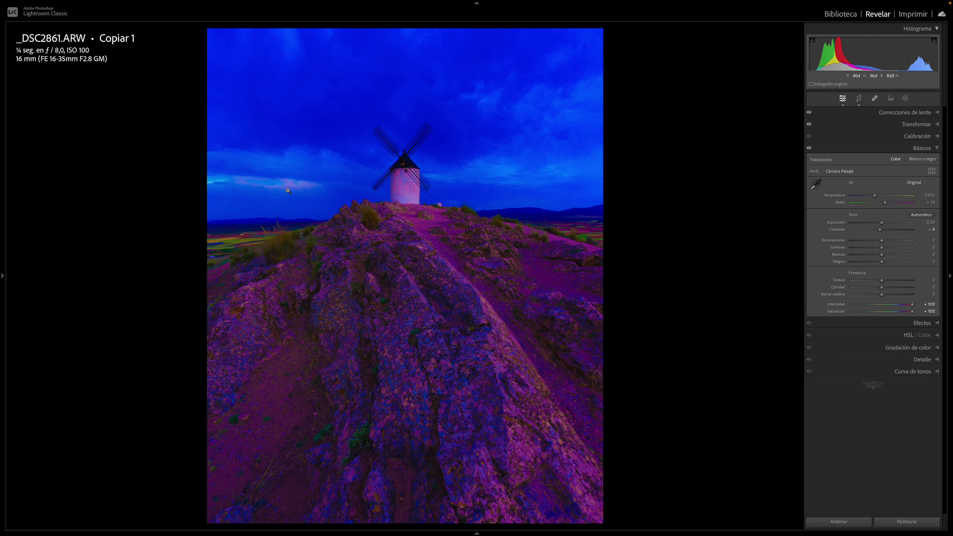
left_click_drag(875, 198, 879, 198)
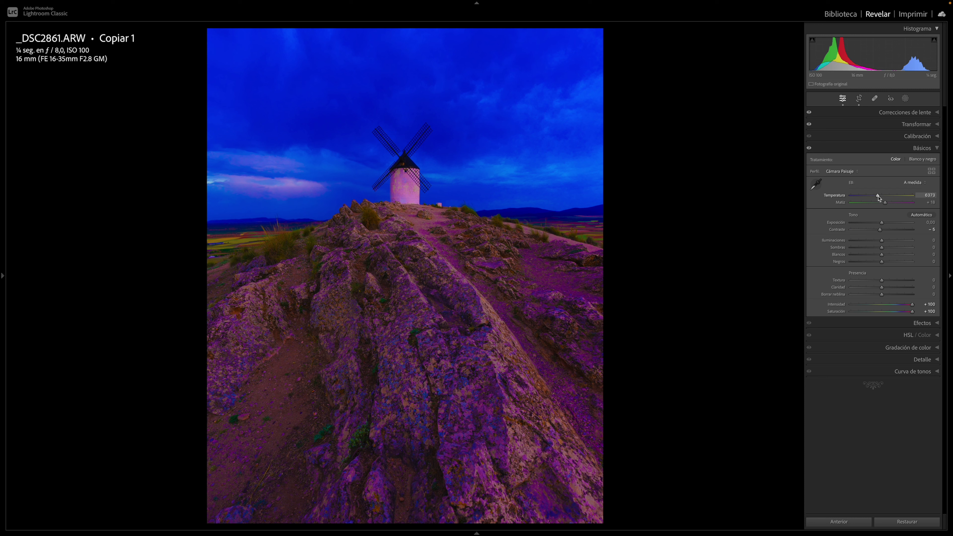
left_click_drag(880, 198, 883, 205)
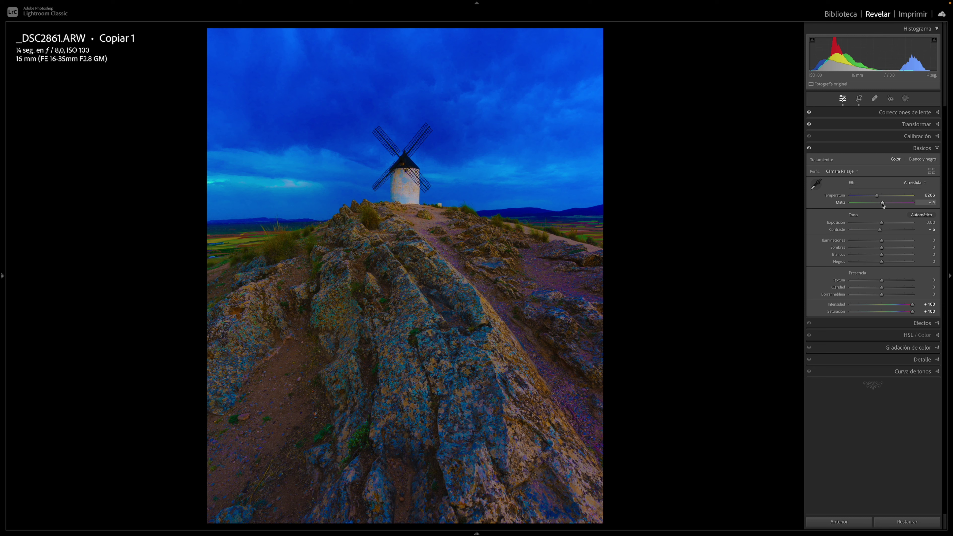
double_click(837, 305)
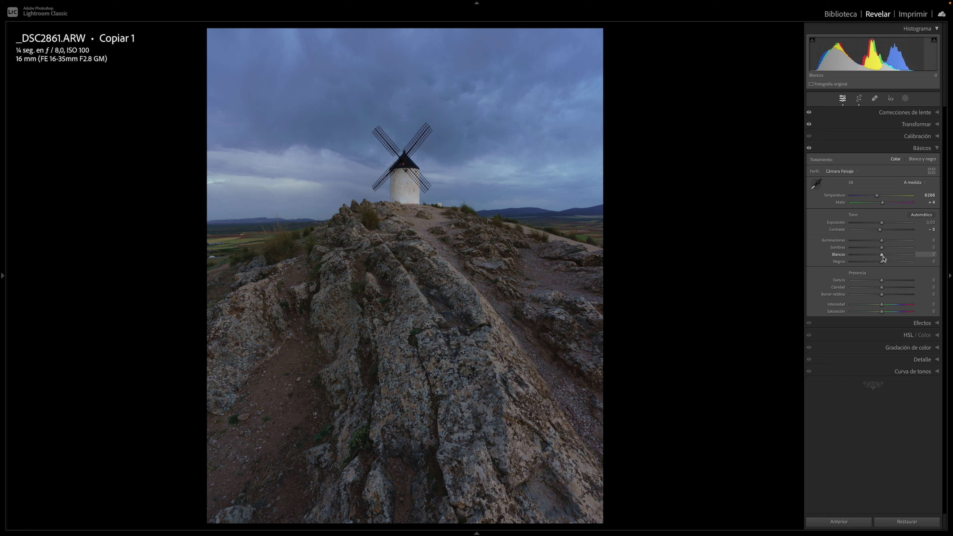
Try raising Whites, return them to 0, and set Exposure to +0,05
mouse_move(883, 256)
left_mouse_down()
mouse_move(908, 263)
mouse_move(896, 263)
left_mouse_up()
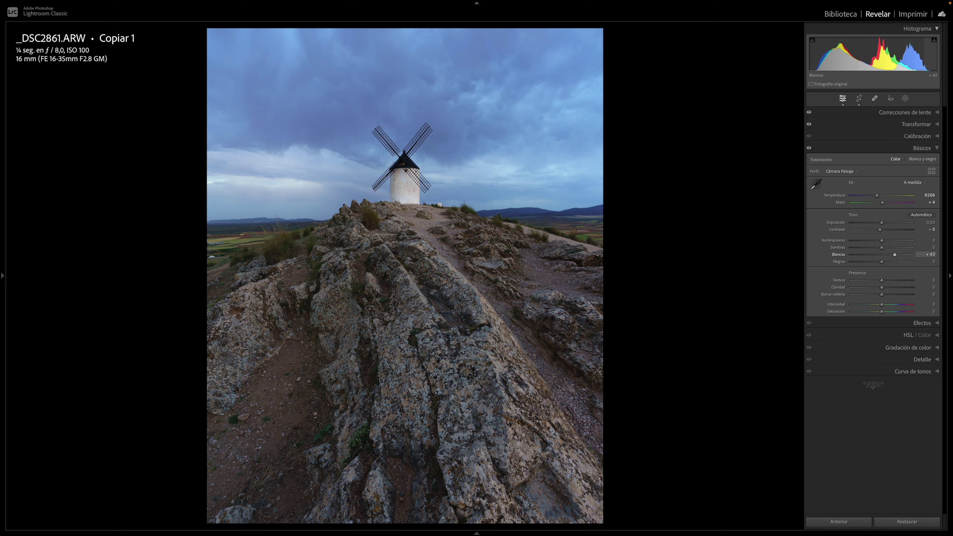
left_click_drag(898, 263, 899, 262)
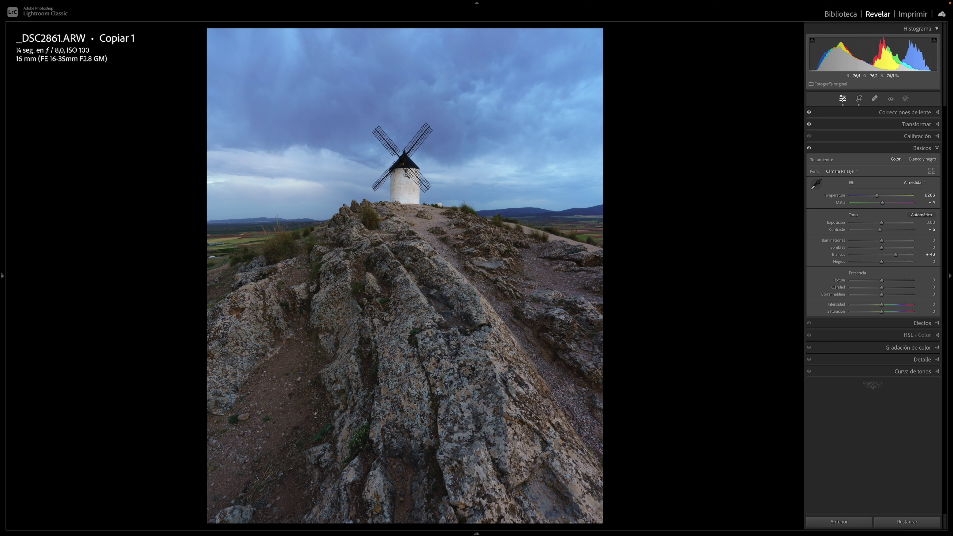
left_click_drag(895, 258, 884, 258)
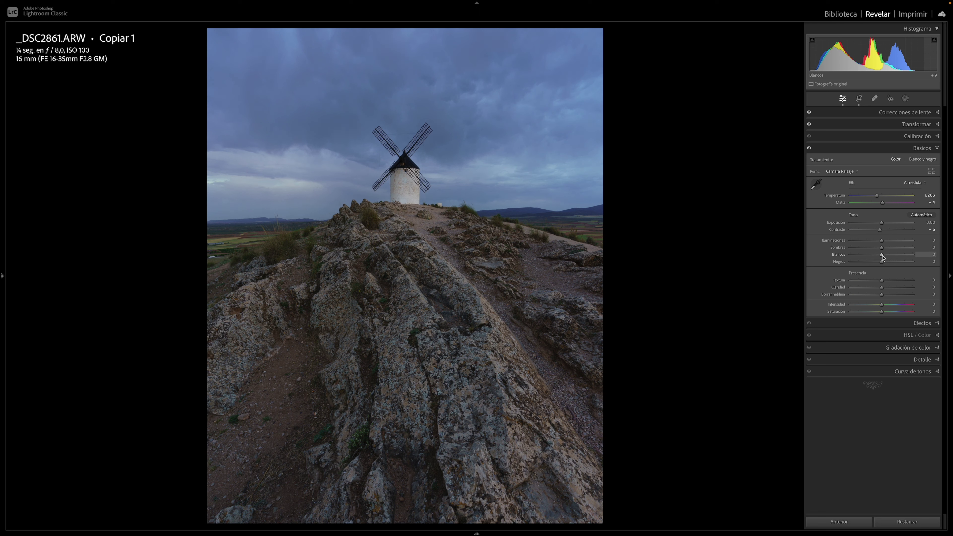
left_click_drag(882, 222, 882, 227)
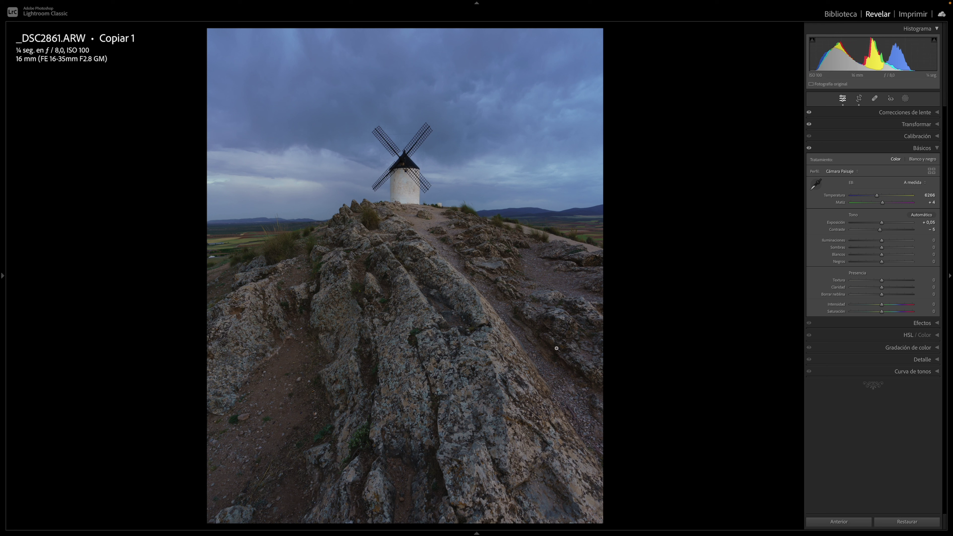
Draw a linear gradient mask over the sky and darken it to exposure -0,45
left_click(906, 98)
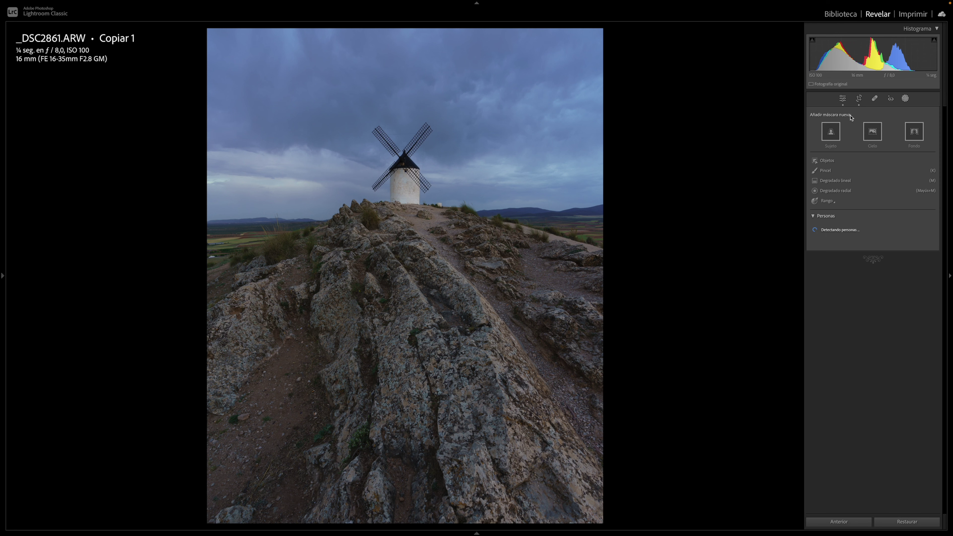
left_click(835, 181)
left_click_drag(417, 50, 418, 314)
mouse_move(419, 177)
left_mouse_down()
mouse_move(406, 164)
mouse_move(404, 107)
left_mouse_up()
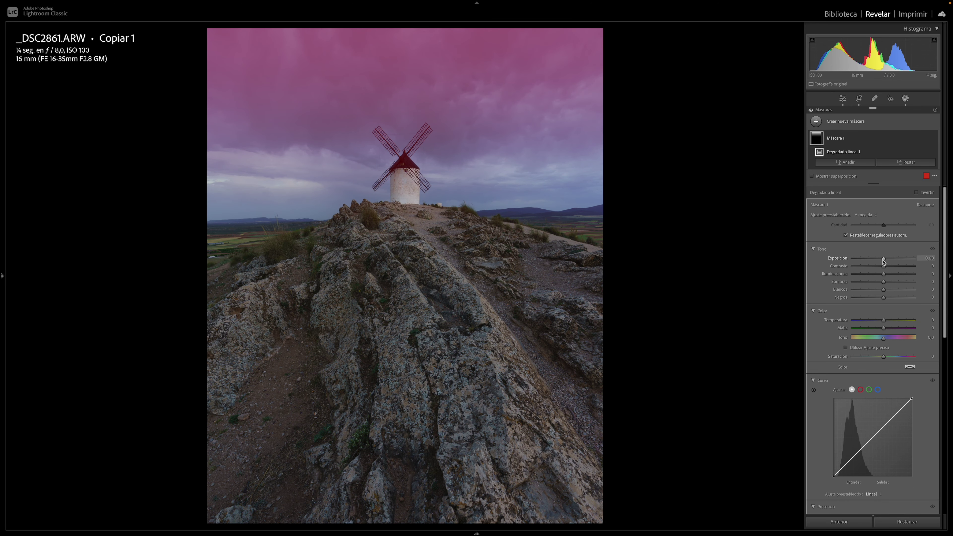
left_click_drag(884, 260, 880, 261)
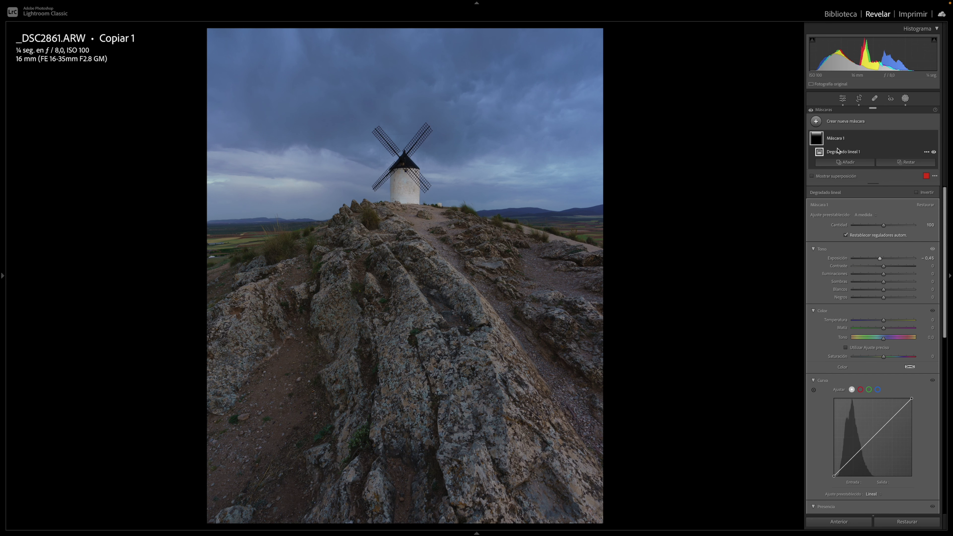
left_click(846, 162)
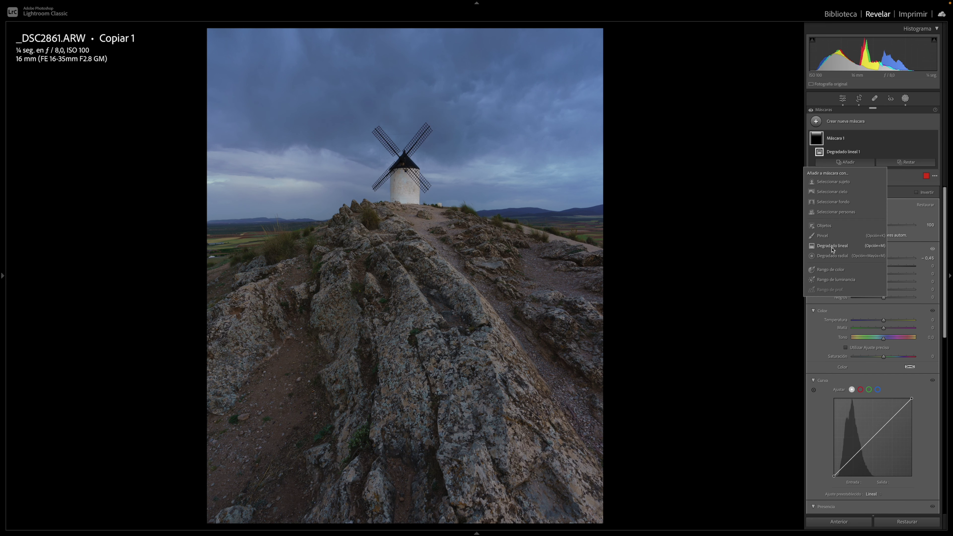
Add a second linear gradient to Máscara 1 angled across the foreground rocks
left_click(833, 246)
left_click_drag(317, 416, 450, 361)
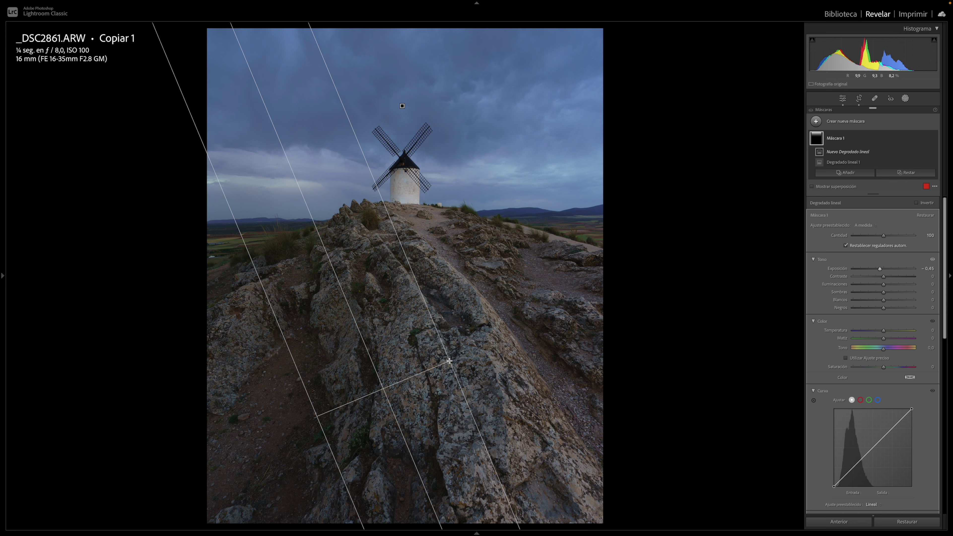
left_click_drag(456, 359, 458, 357)
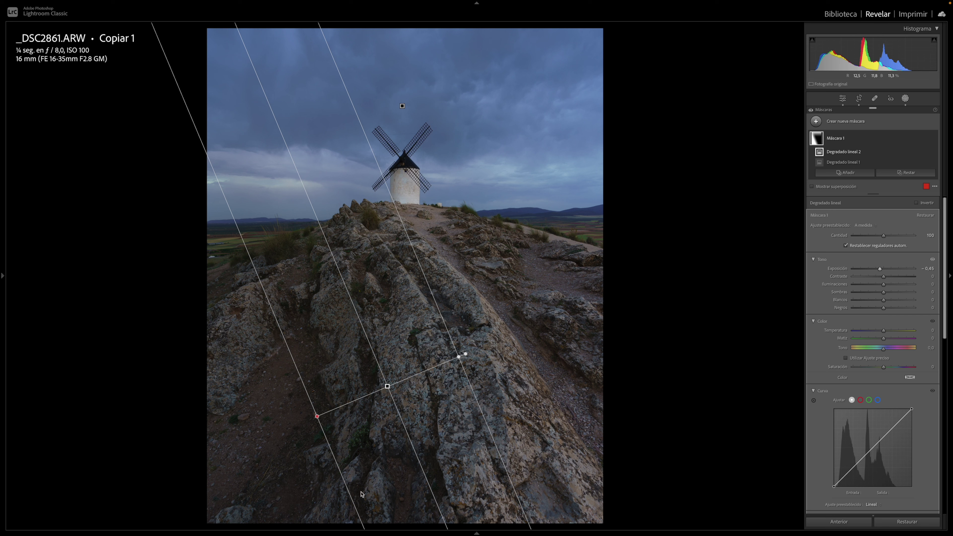
Add a third linear gradient over the lower-left rocks and toggle the mask to compare
left_click(847, 172)
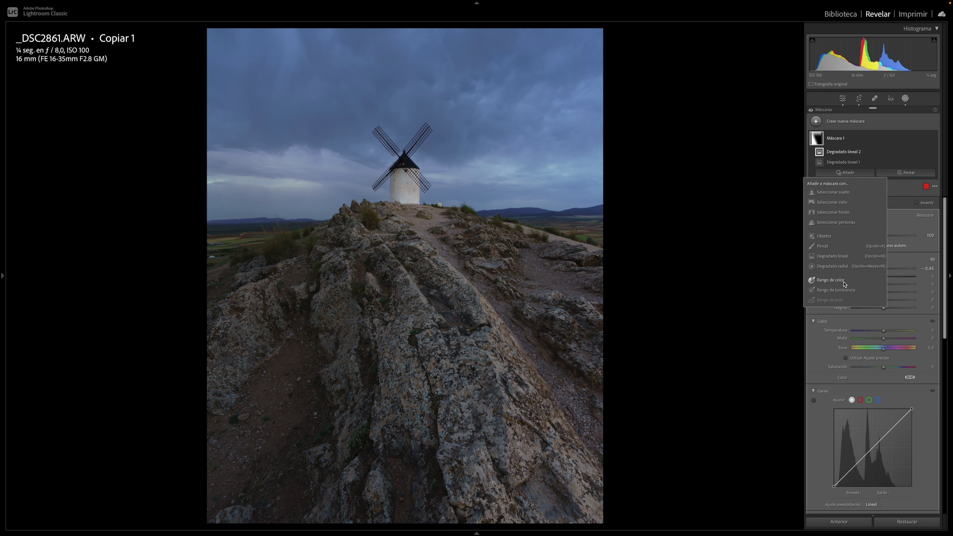
left_click(841, 260)
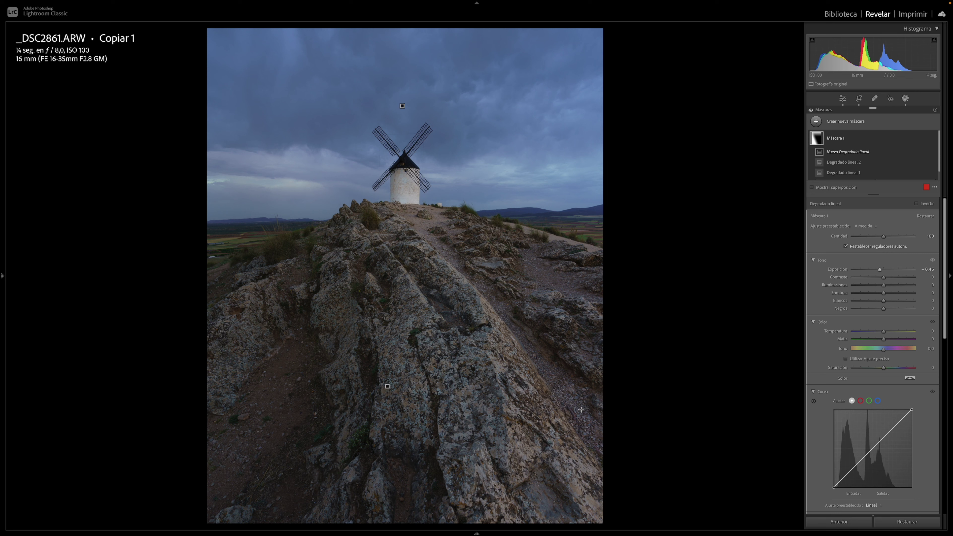
mouse_move(395, 467)
left_mouse_down()
mouse_move(420, 370)
mouse_move(419, 400)
left_mouse_up()
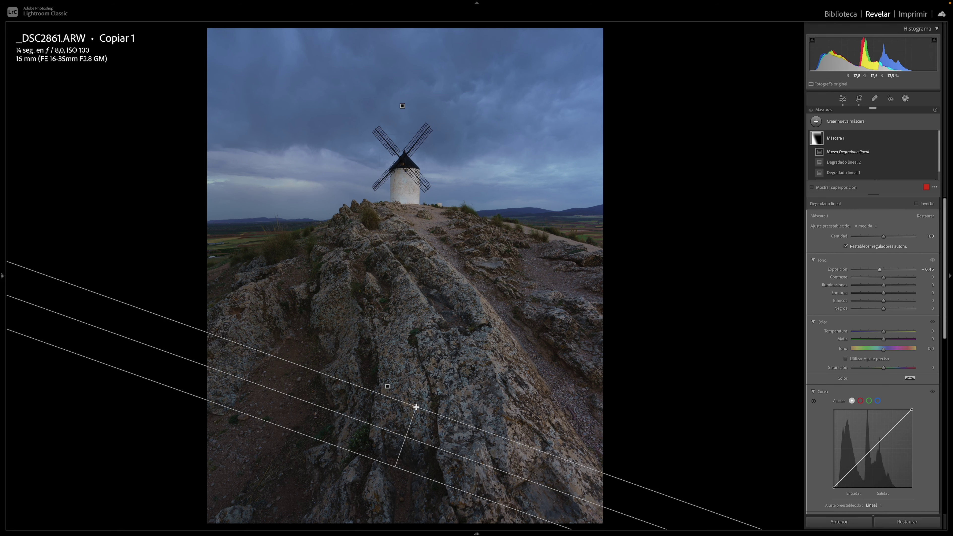
left_click_drag(405, 437, 401, 433)
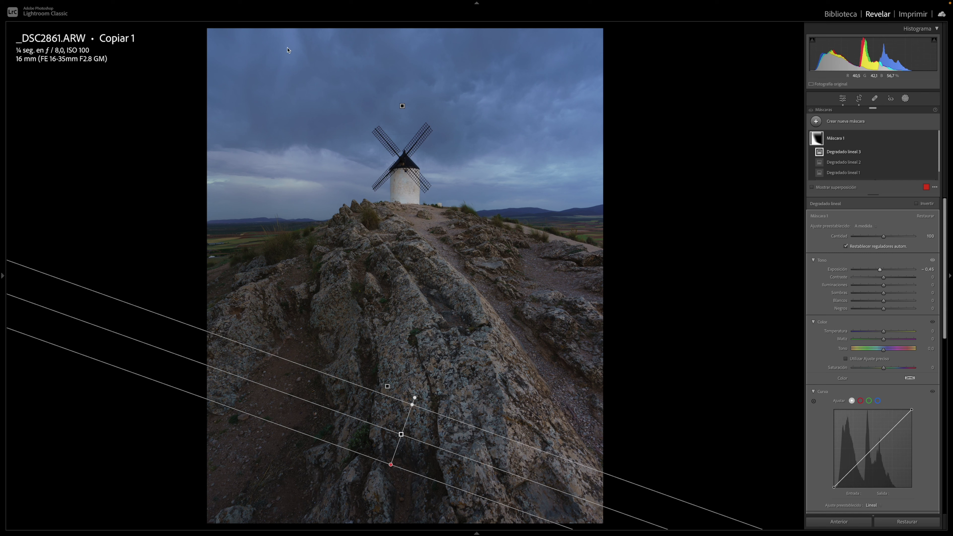
mouse_move(871, 137)
left_click(935, 139)
left_click(935, 139)
left_click(935, 139)
left_click(935, 139)
Create a new radial gradient mask covering the right side of the photo
left_click(831, 123)
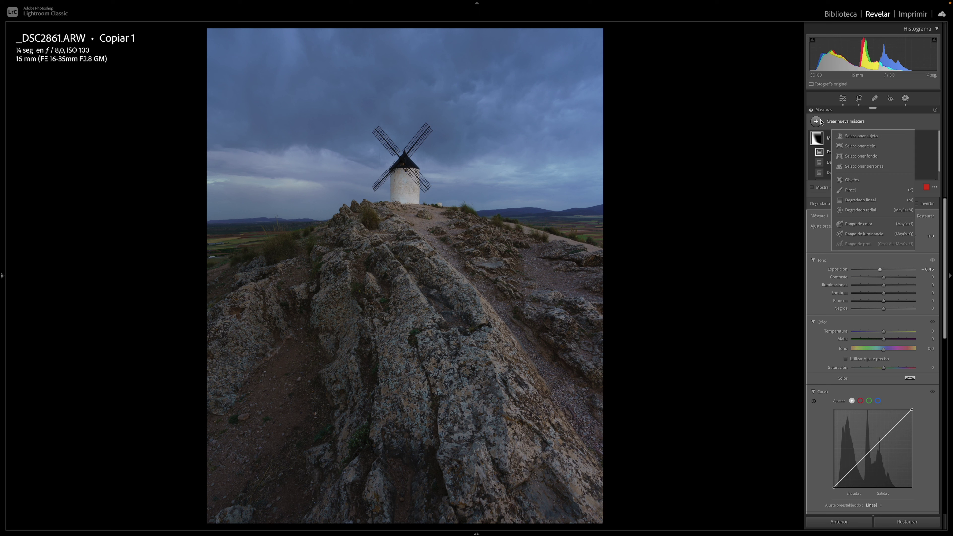
left_click(862, 200)
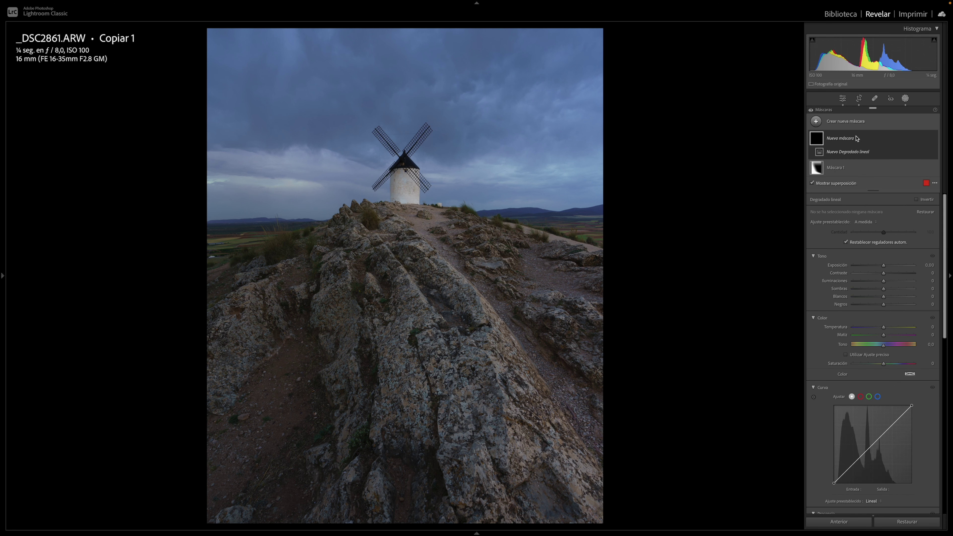
left_click(820, 125)
left_click(868, 209)
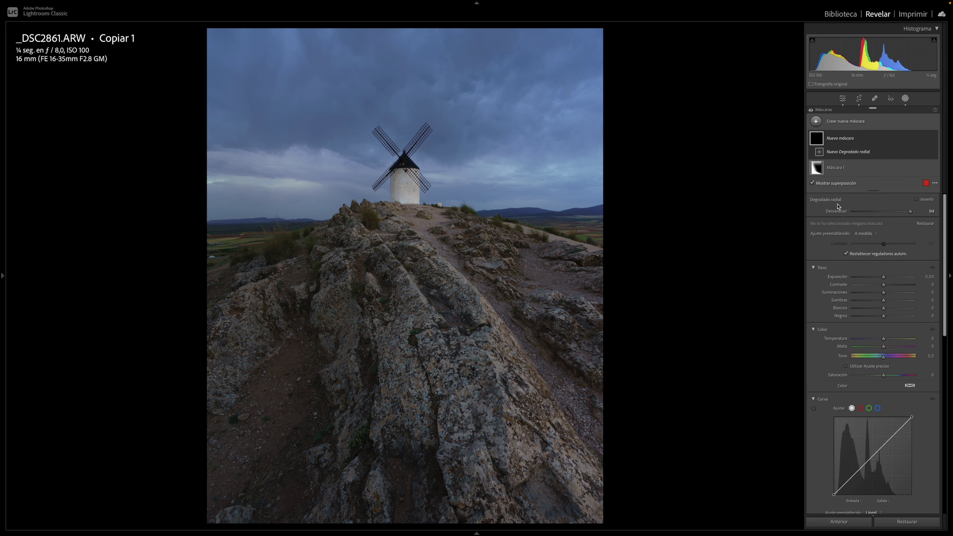
left_click_drag(672, 189, 336, 395)
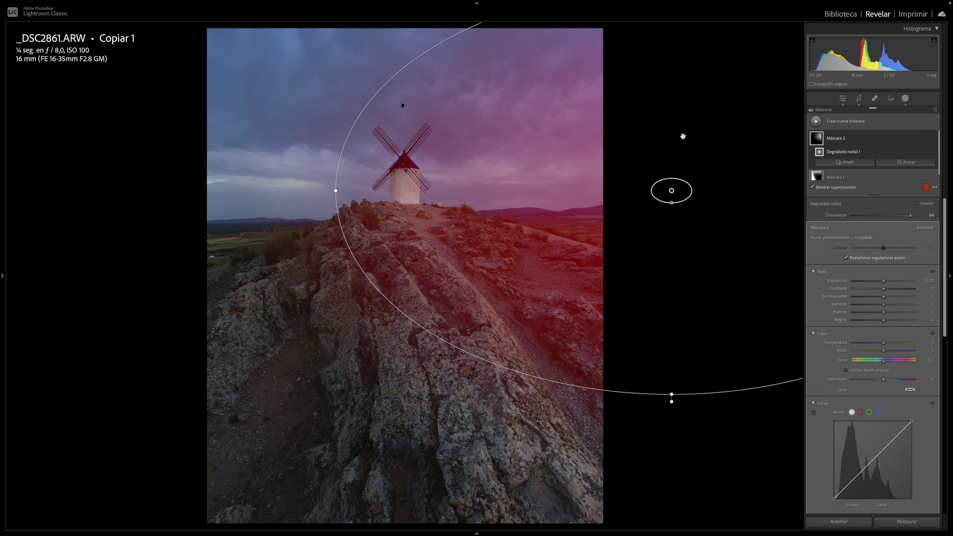
left_click_drag(672, 190, 671, 197)
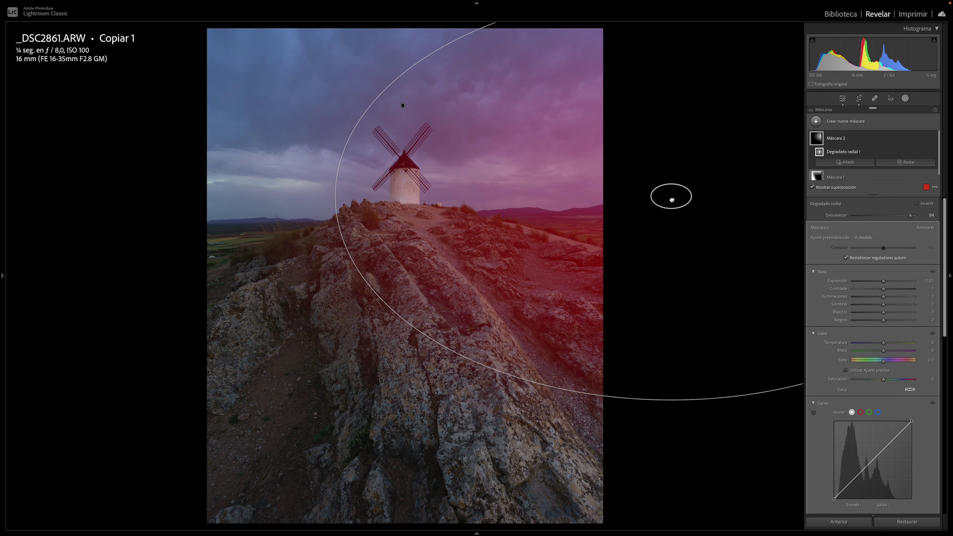
Brighten the radial mask to exposure 0,65 and warm it to temperature 13
left_click_drag(884, 281, 889, 282)
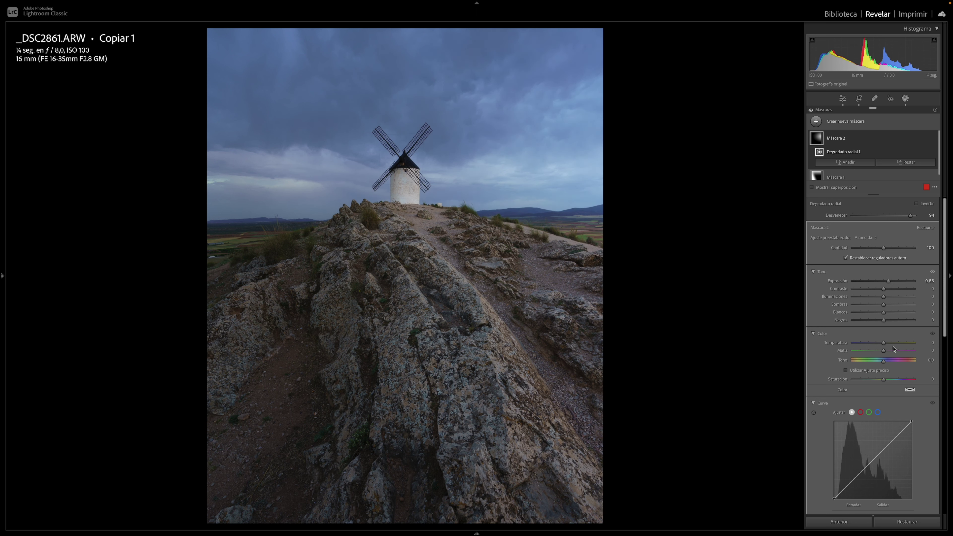
left_click_drag(885, 344, 886, 343)
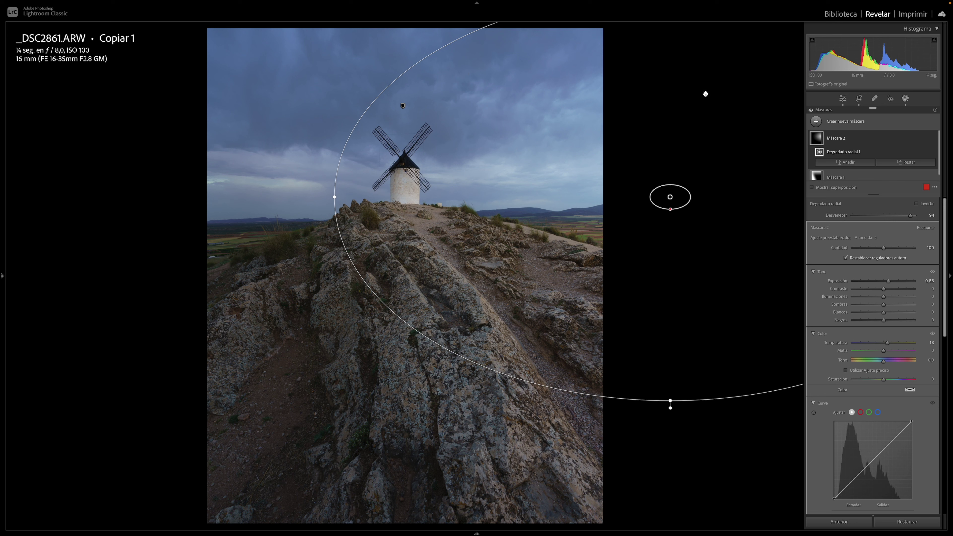
left_click(906, 99)
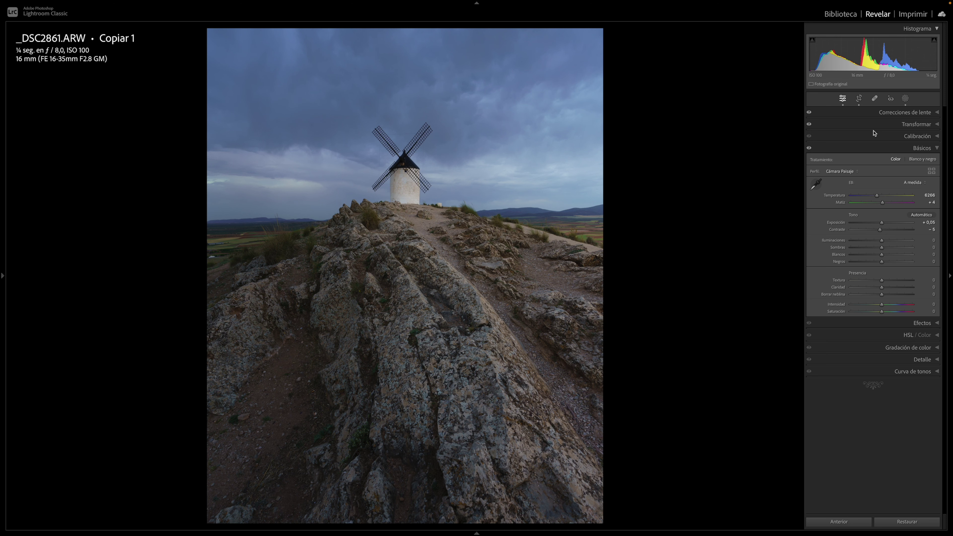
Raise Calibration blue primary saturation, set HSL Blue saturation to -53, and open Spot Removal
left_click(917, 136)
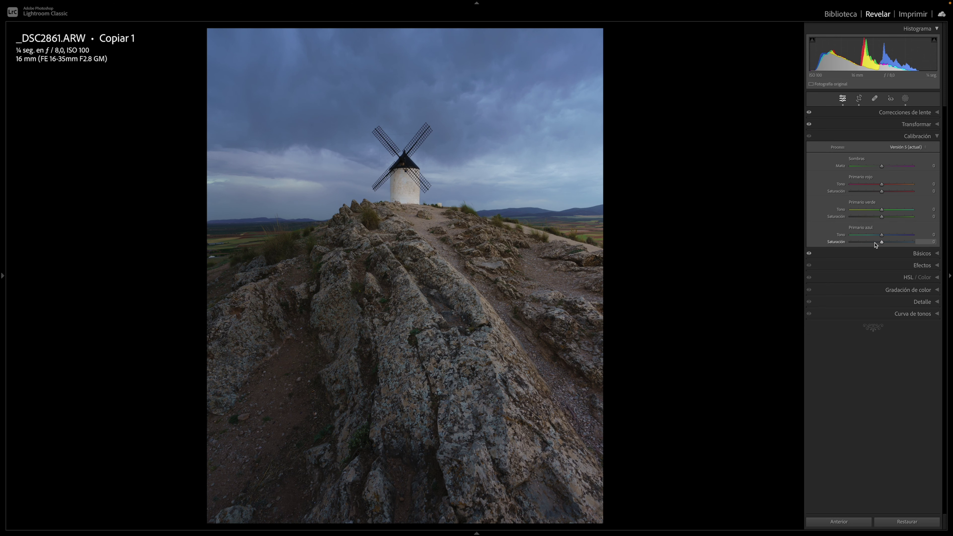
left_click_drag(890, 243, 894, 242)
left_click(910, 278)
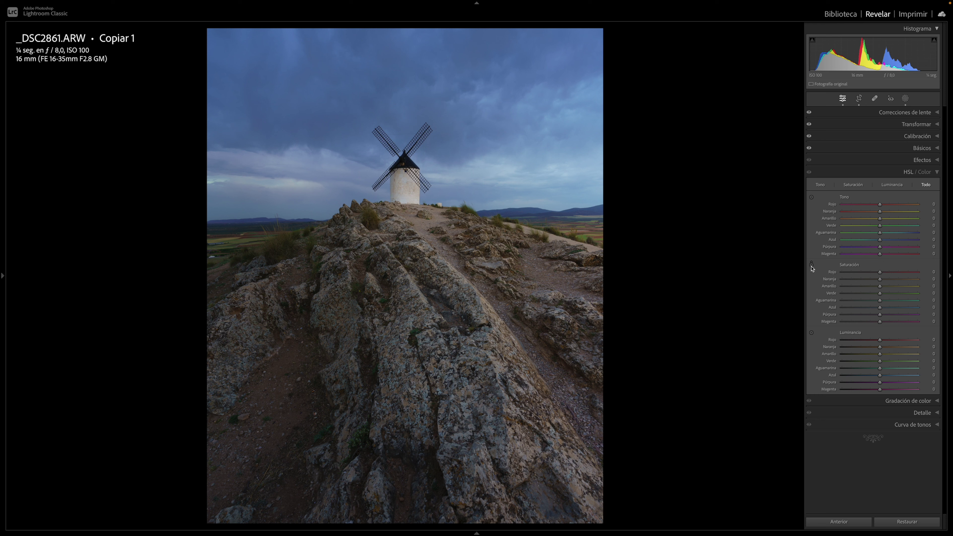
mouse_move(880, 308)
left_mouse_down()
mouse_move(842, 308)
mouse_move(860, 309)
left_mouse_up()
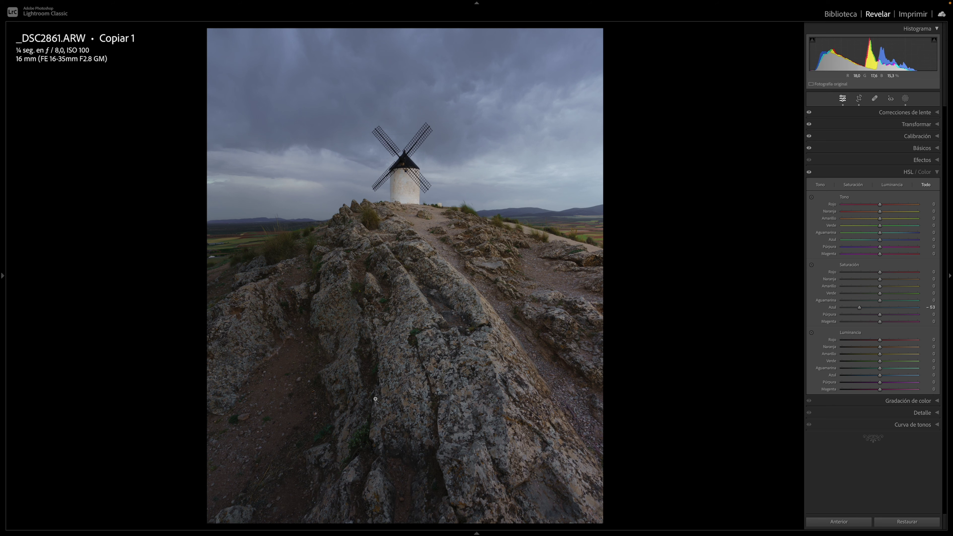
left_click(875, 99)
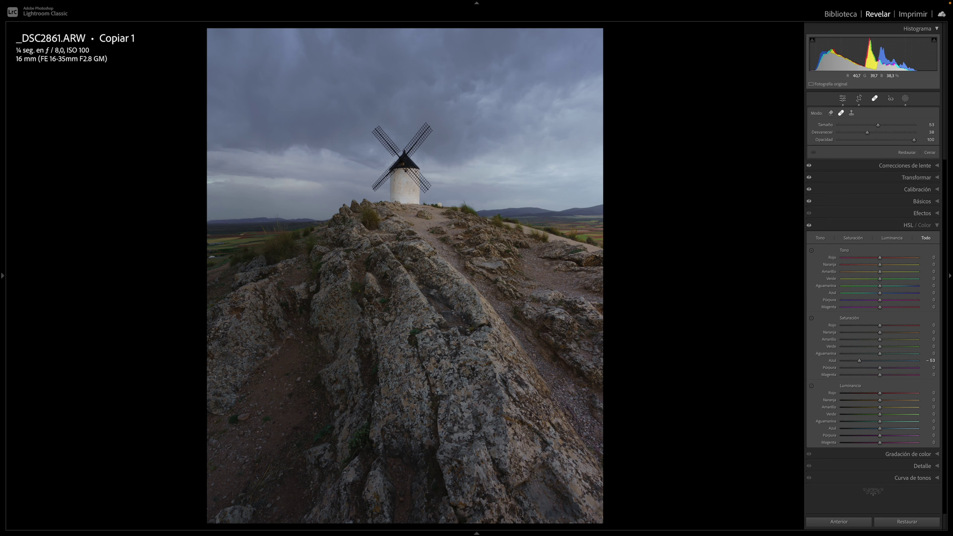
Zoom in on the foreground rocks after trying and undoing a heal spot on the left ground
key("z")
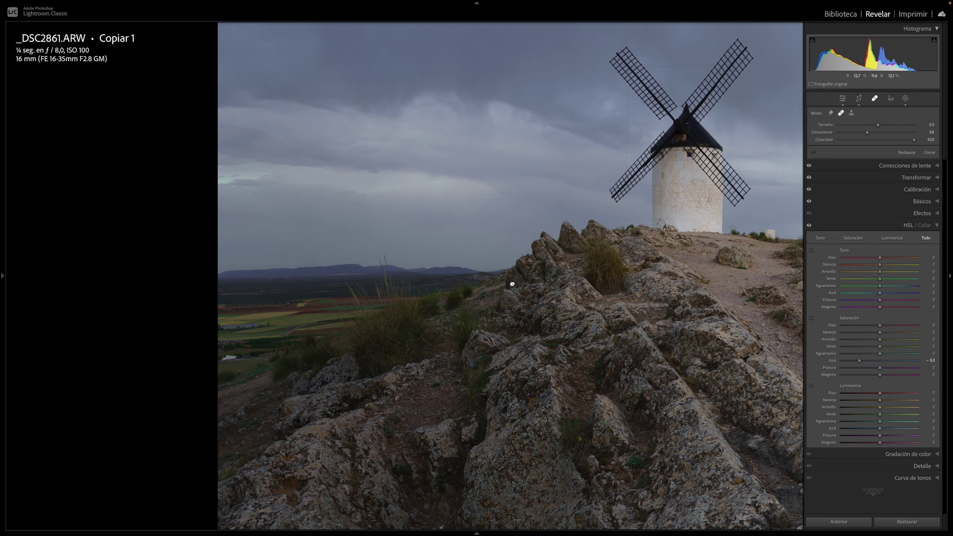
mouse_move(227, 321)
left_mouse_down()
mouse_move(509, 284)
mouse_move(408, 278)
left_mouse_up()
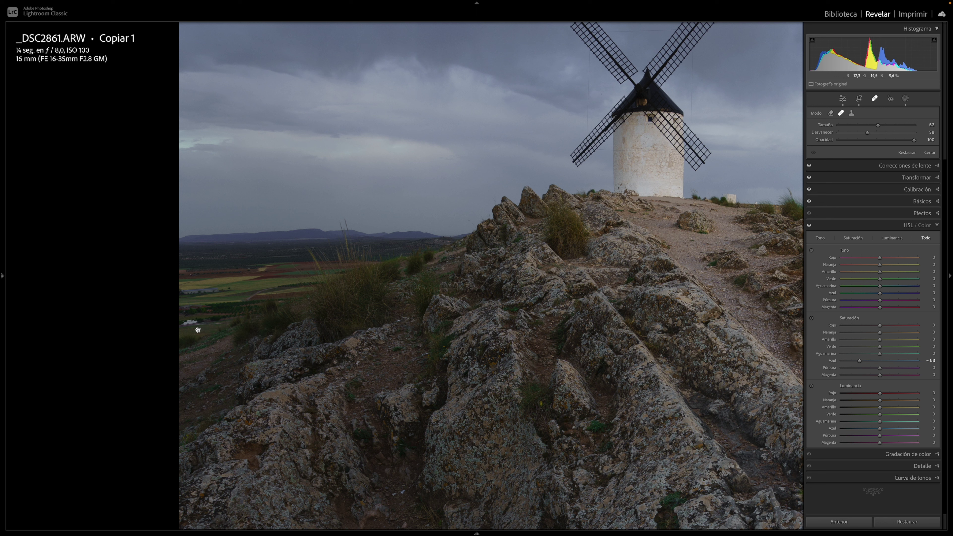
scroll(191, 322, "up", 2)
left_click(190, 322)
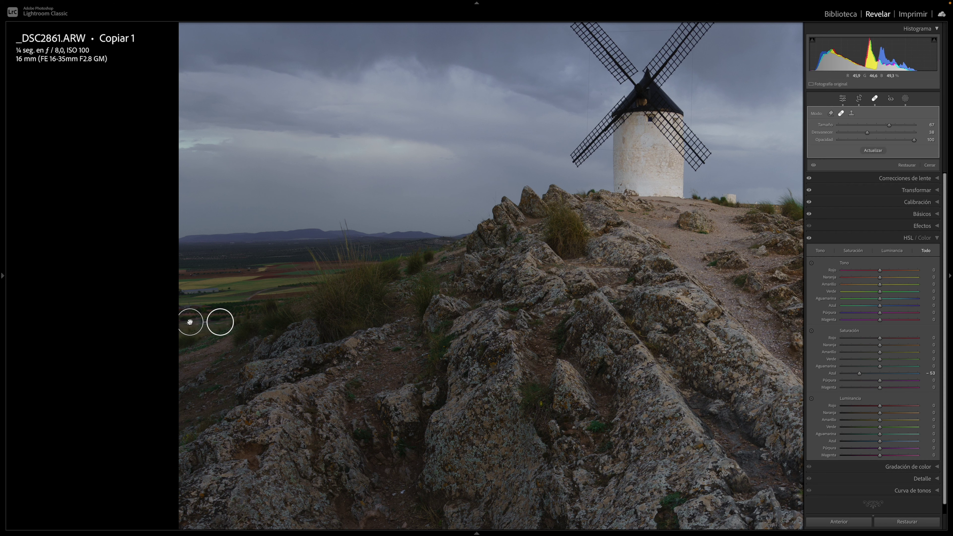
key("ctrl+z")
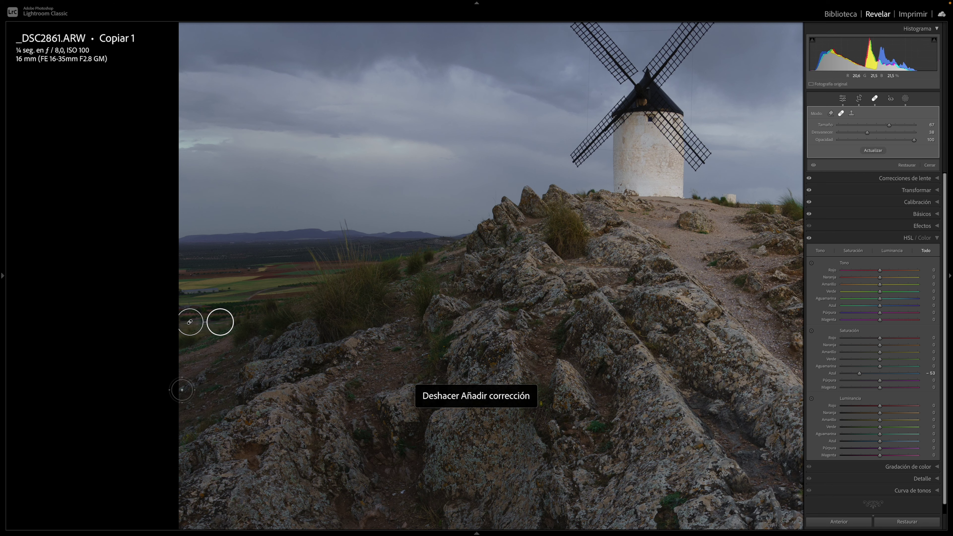
left_click(284, 441)
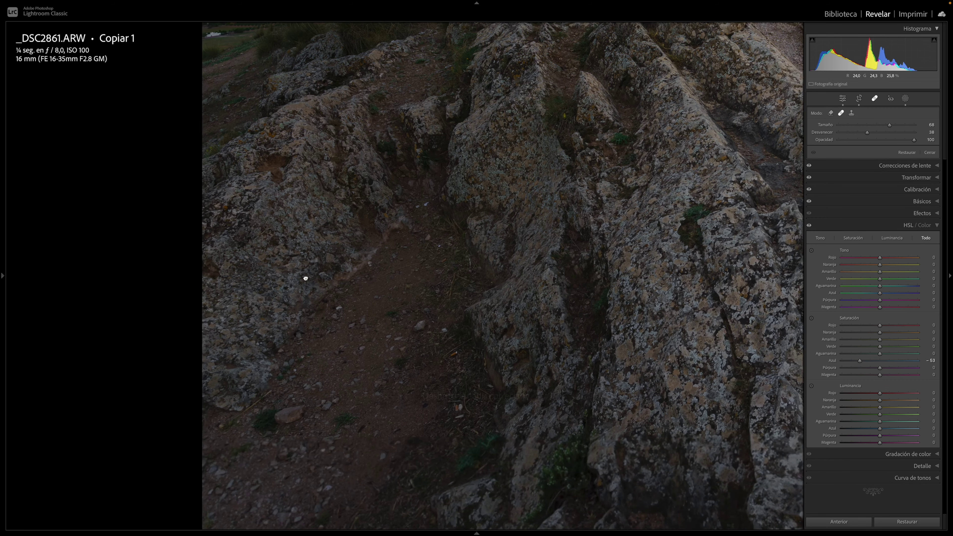
left_click_drag(304, 277, 304, 265)
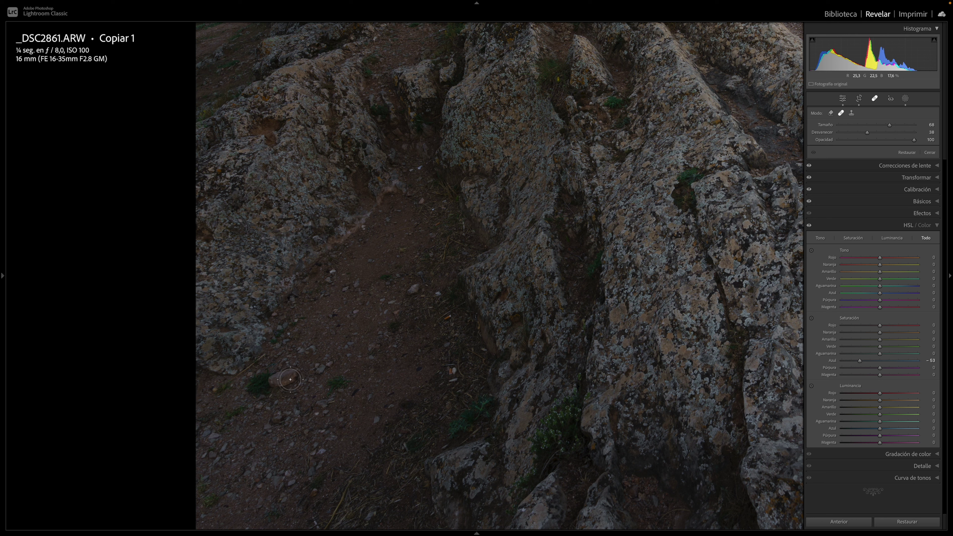
scroll(444, 318, "down", 3)
Heal two small dirt-path spots with repositioned sources, then switch to Content-Aware Remove
left_click(446, 318)
left_click_drag(454, 297, 464, 335)
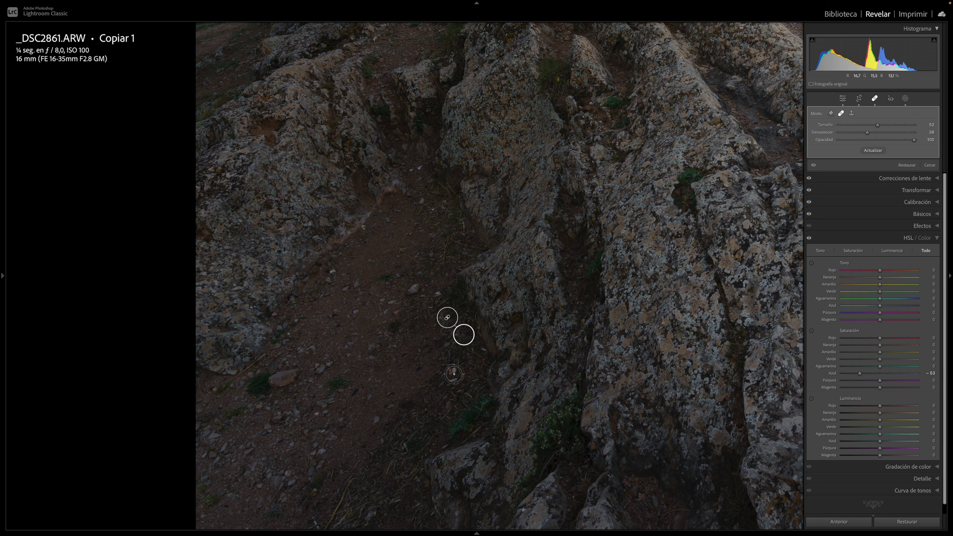
key("Escape")
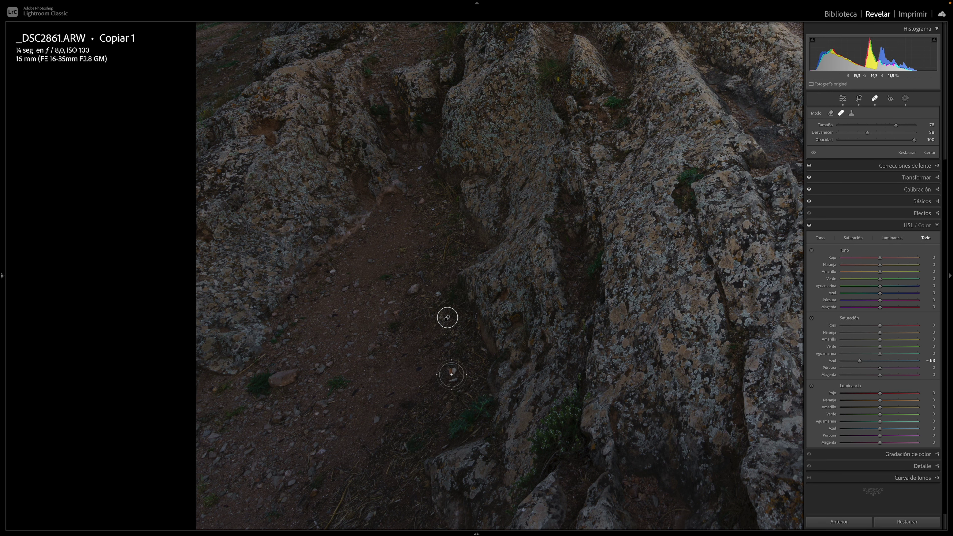
left_click(451, 371)
left_click_drag(450, 371, 429, 410)
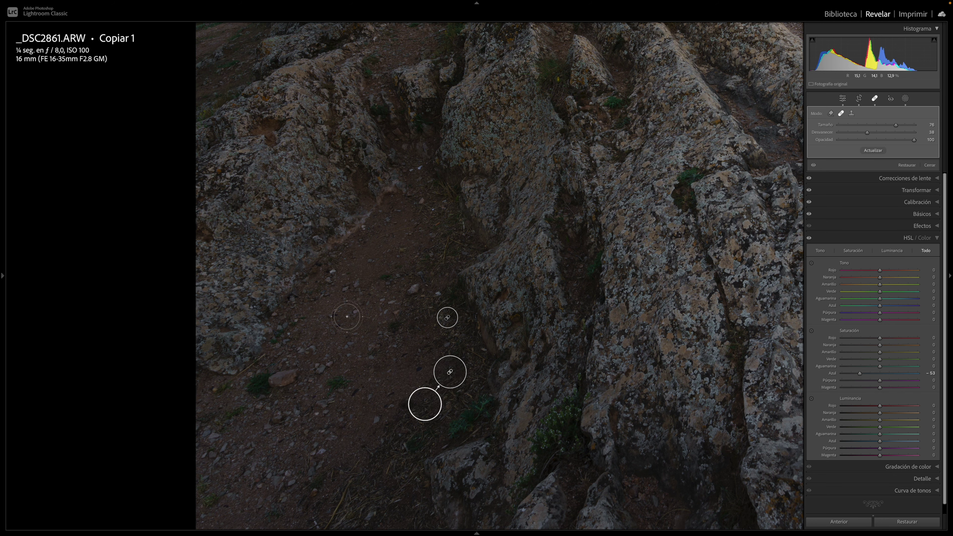
key("Escape")
scroll(282, 377, "up", 2)
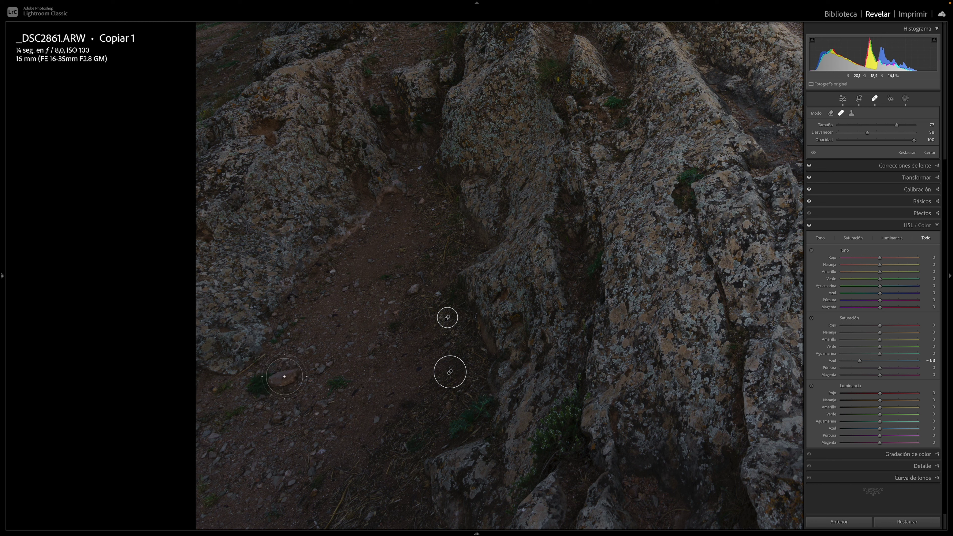
key("shift+q")
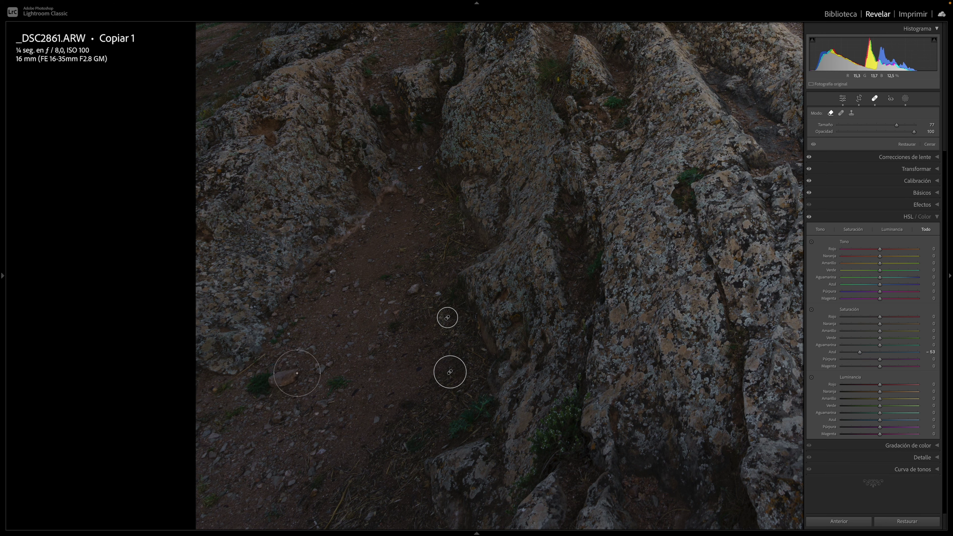
Remove a small distraction and a thin streak from the dirt at left
left_click(282, 377)
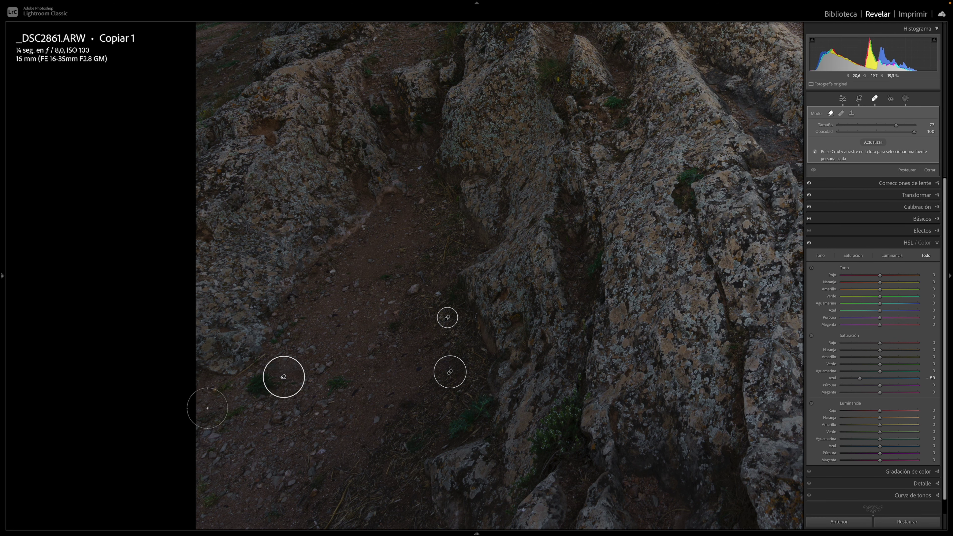
key("Escape")
scroll(237, 378, "down", 3)
scroll(248, 370, "down", 3)
scroll(259, 360, "down", 3)
scroll(264, 356, "down", 2)
scroll(264, 355, "down", 2)
left_click_drag(264, 355, 225, 386)
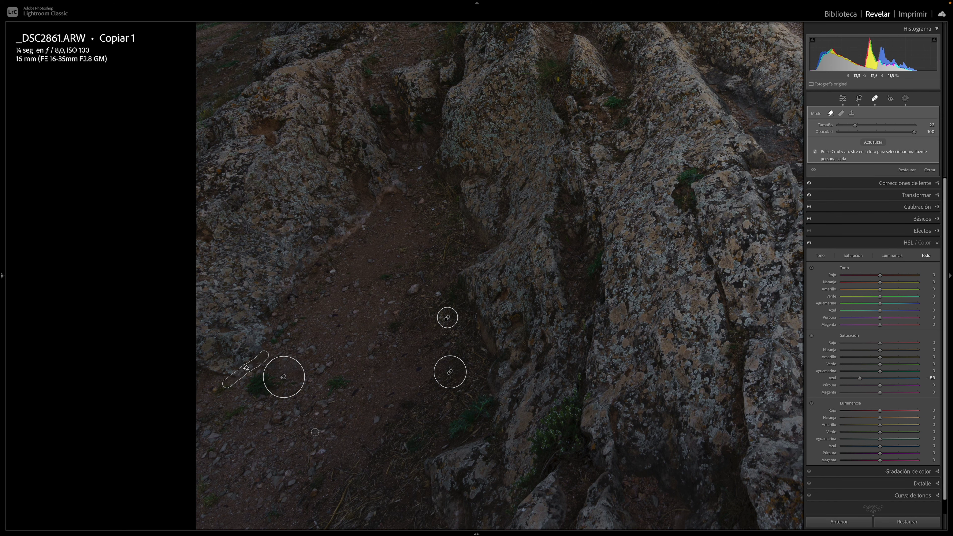
Remove a spot among the lower rocks and another in the middle of the path
mouse_move(380, 457)
left_mouse_down()
mouse_move(350, 314)
mouse_move(279, 404)
mouse_move(267, 436)
left_mouse_up()
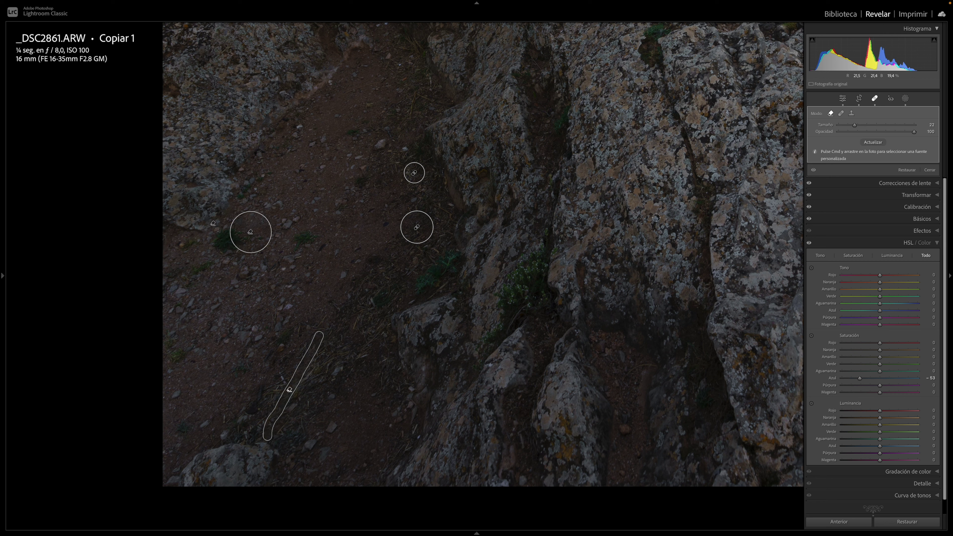
mouse_move(591, 414)
left_mouse_down()
mouse_move(515, 326)
mouse_move(439, 329)
left_mouse_up()
scroll(472, 345, "up", 6)
left_click(473, 345)
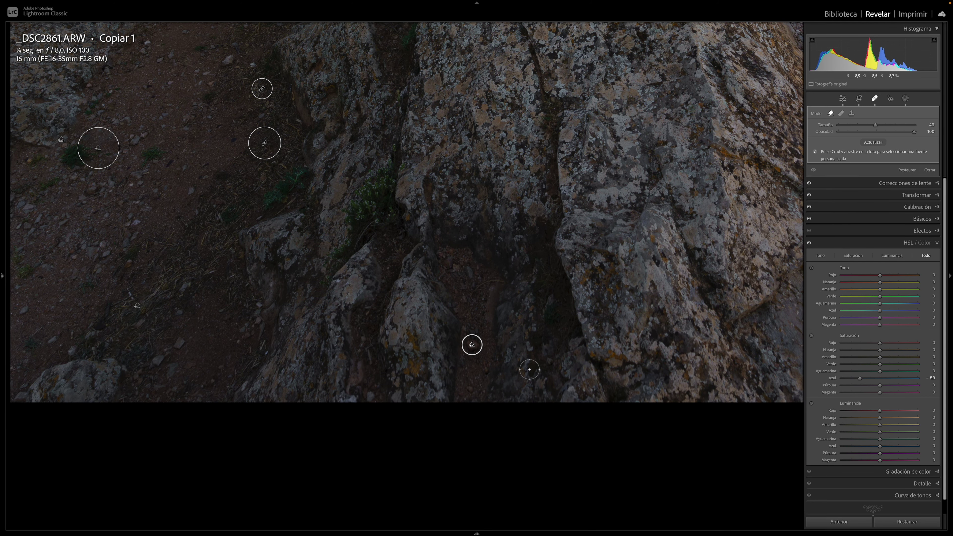
left_click_drag(640, 349, 386, 306)
mouse_move(496, 298)
left_mouse_down()
mouse_move(293, 393)
mouse_move(365, 478)
left_mouse_up()
left_click_drag(354, 244, 389, 377)
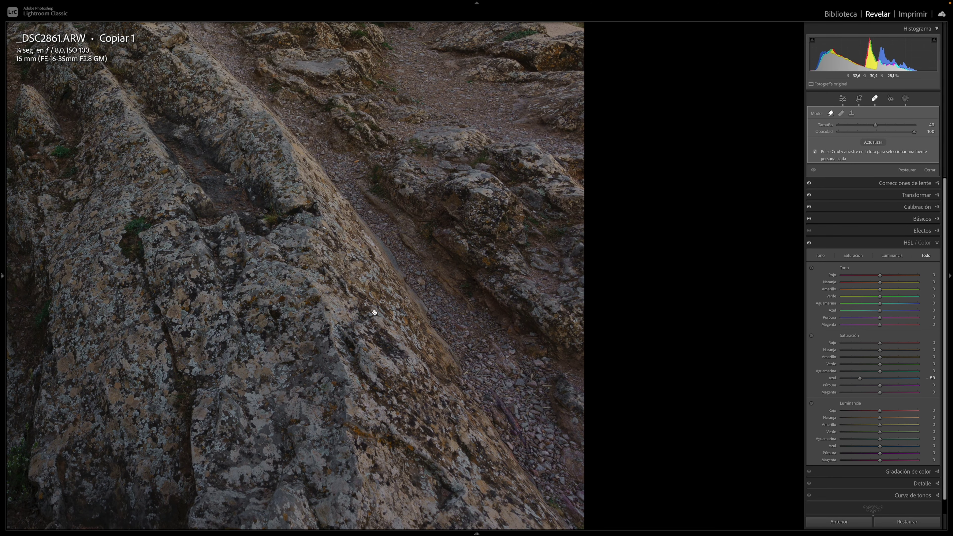
left_click_drag(373, 312, 390, 382)
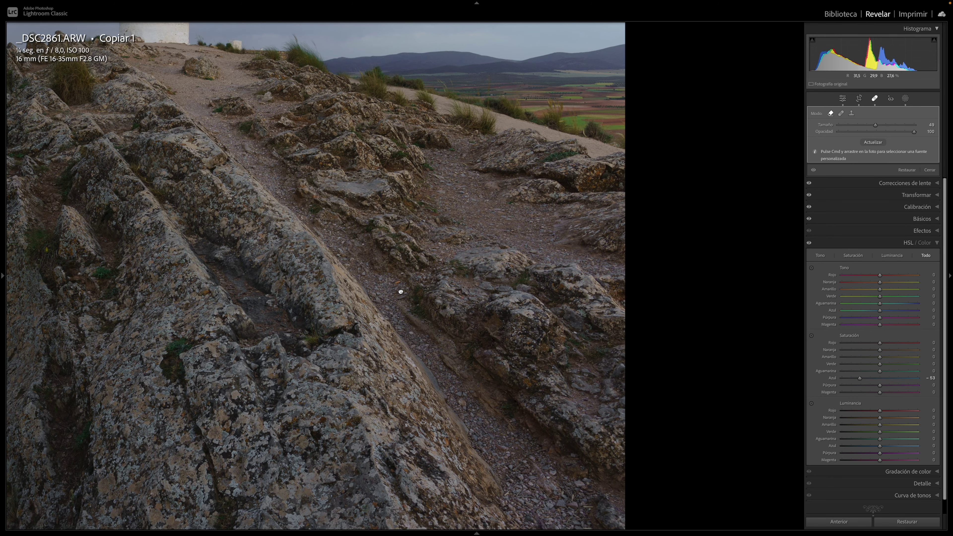
scroll(398, 289, "down", 3)
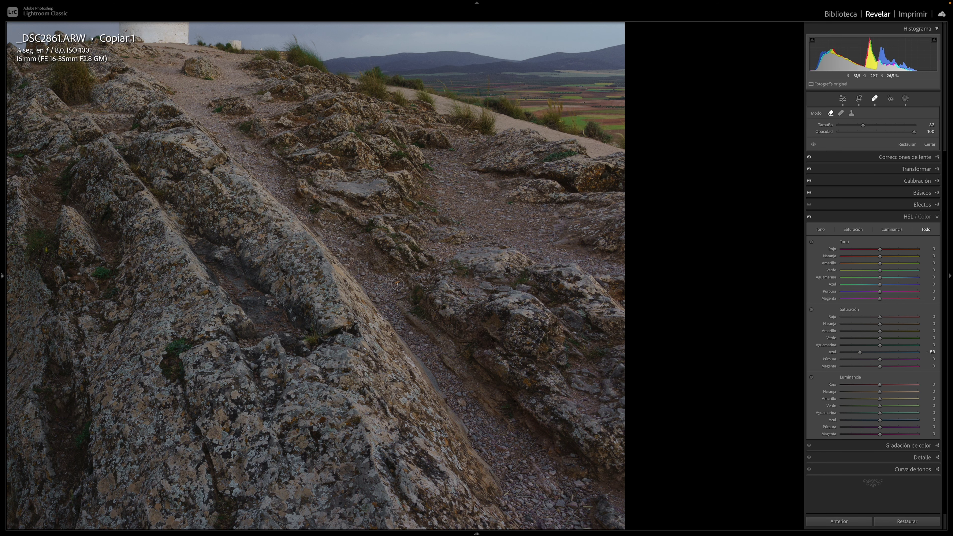
left_click(398, 284)
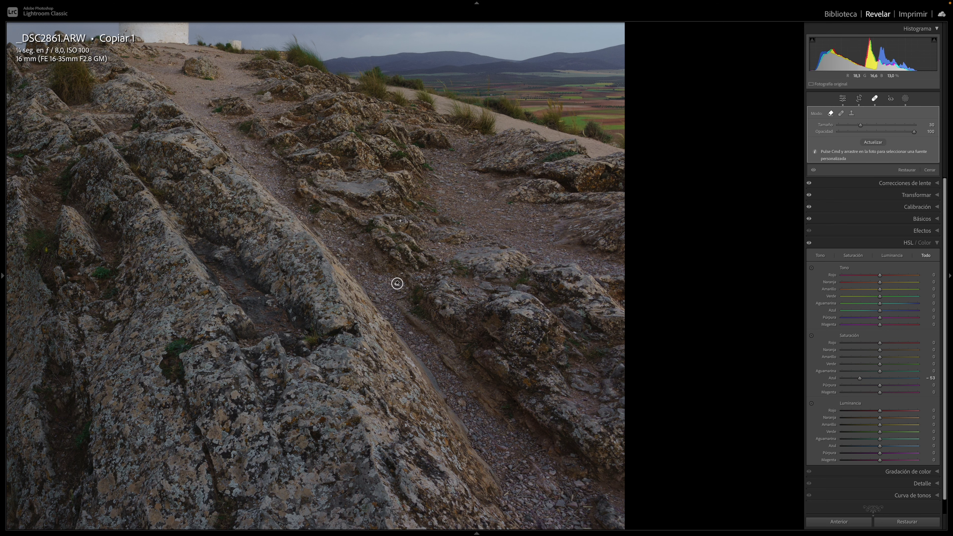
Close spot removal, fit the whole photo, and compare against the unedited original
key("super+minus")
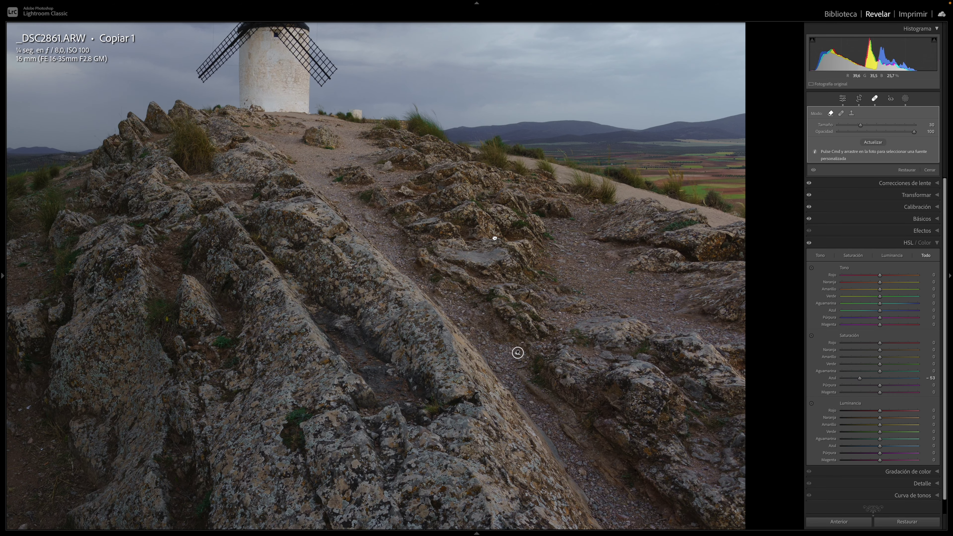
left_click_drag(495, 238, 426, 287)
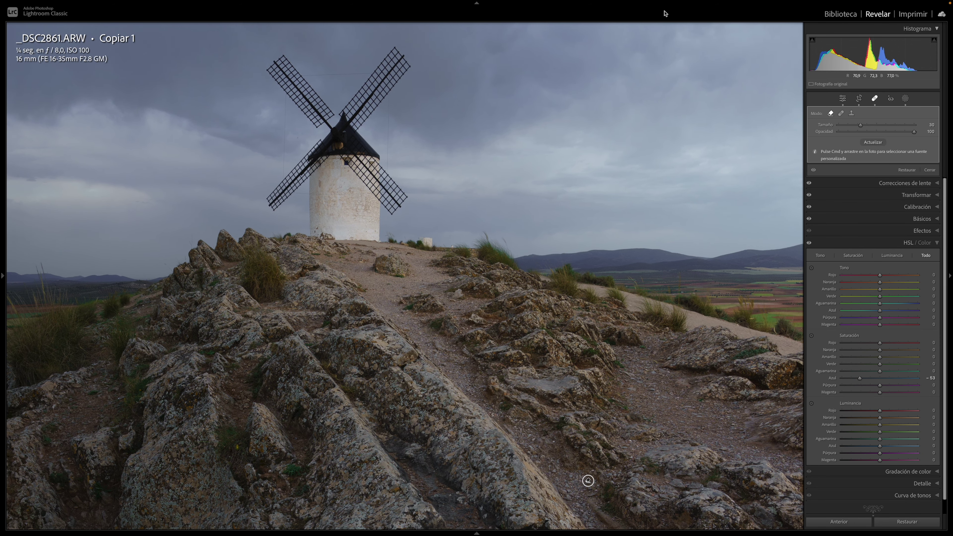
left_click(875, 98)
key("super+minus")
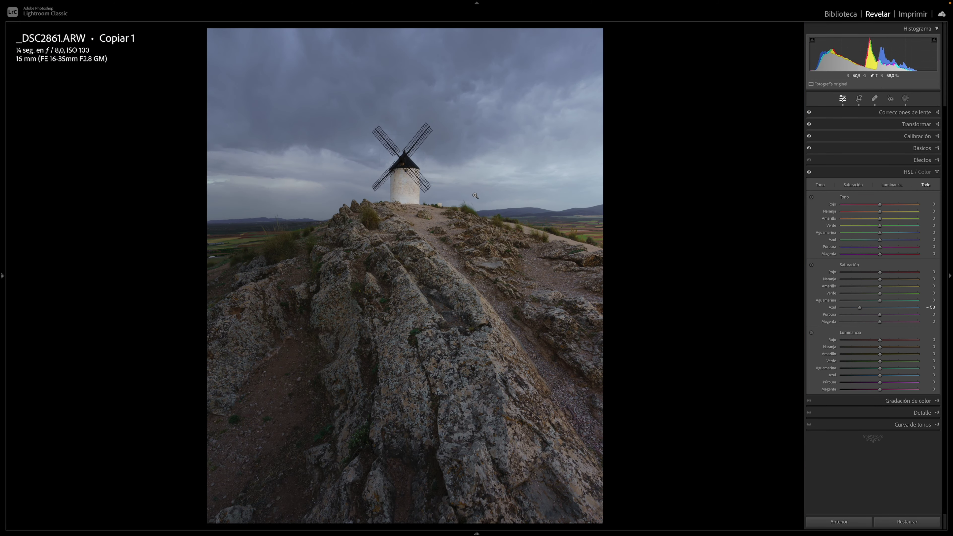
key("alt")
key("backslash")
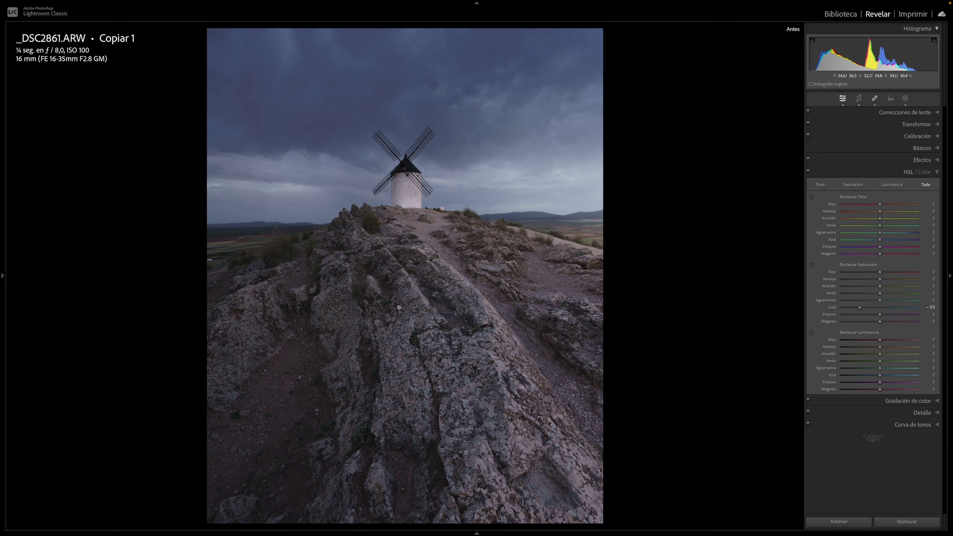
key("backslash")
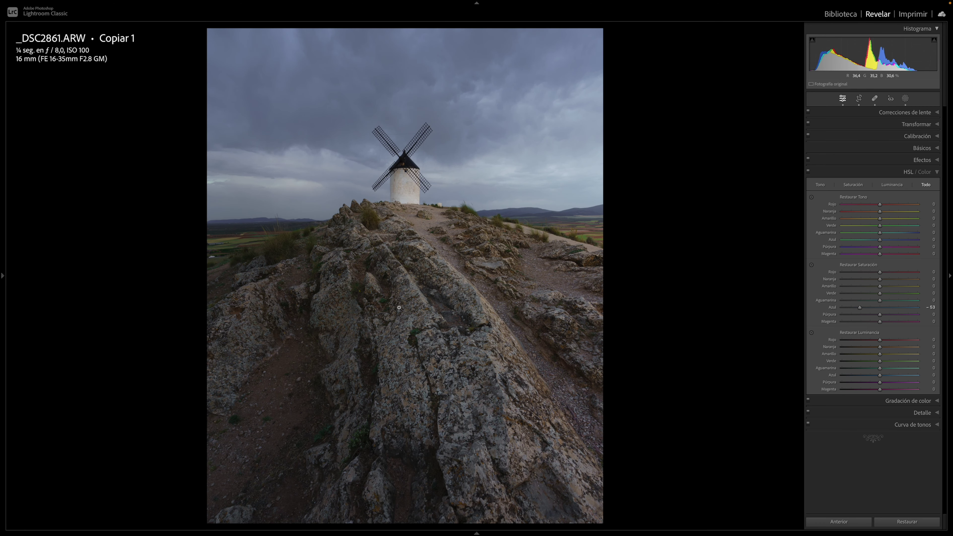
key("backslash")
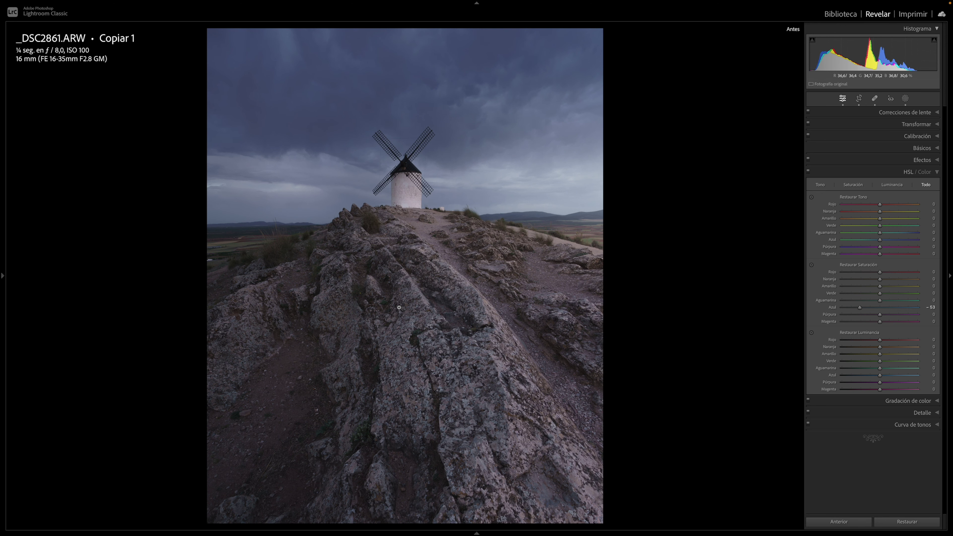
key("backslash")
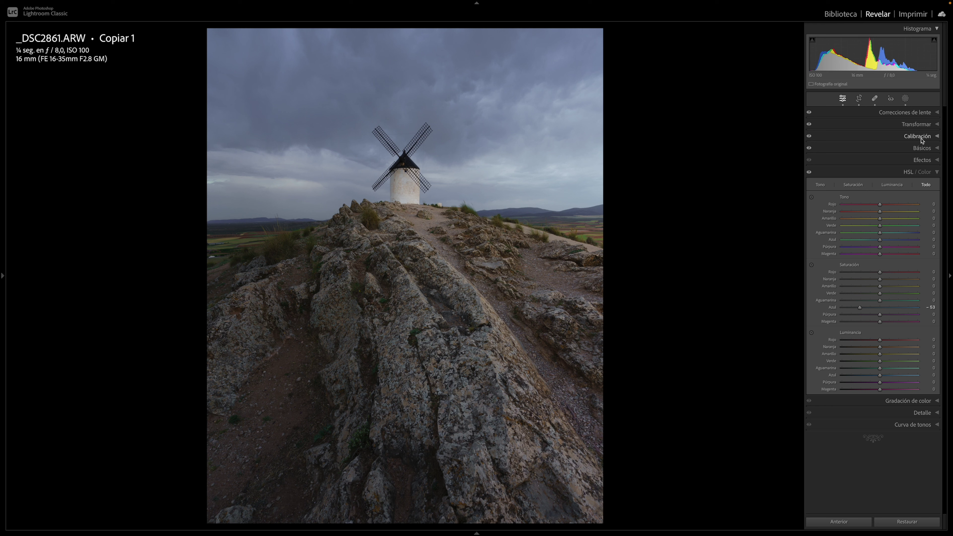
left_click(922, 150)
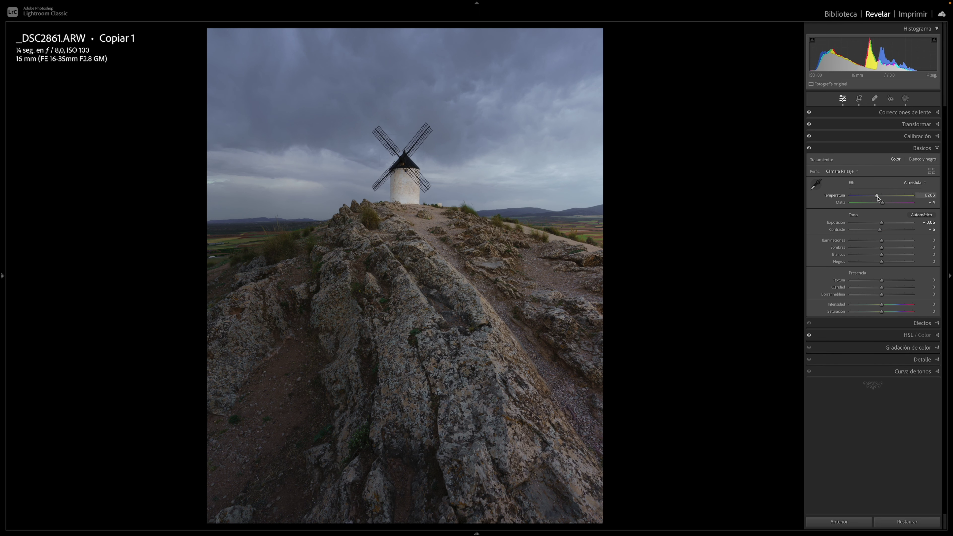
left_click_drag(877, 198, 875, 198)
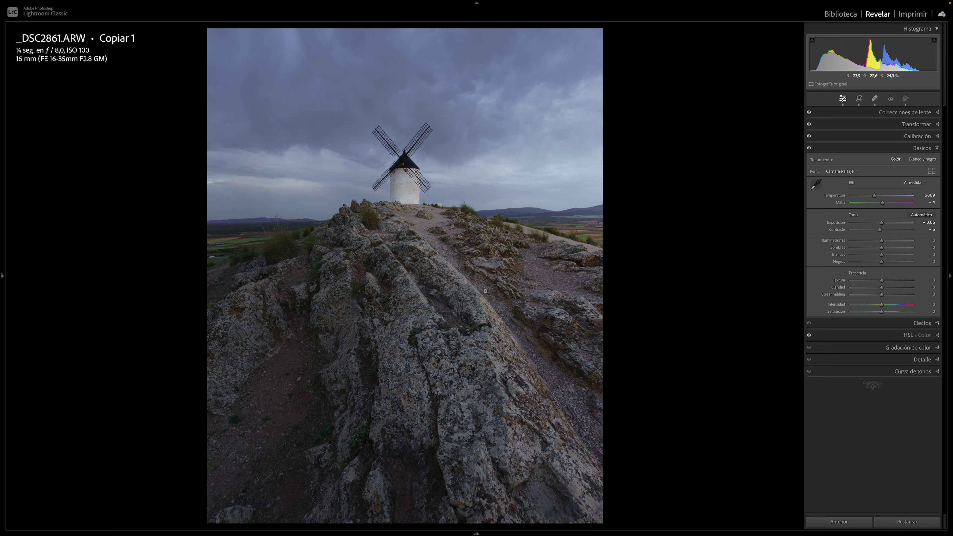
left_click(394, 307)
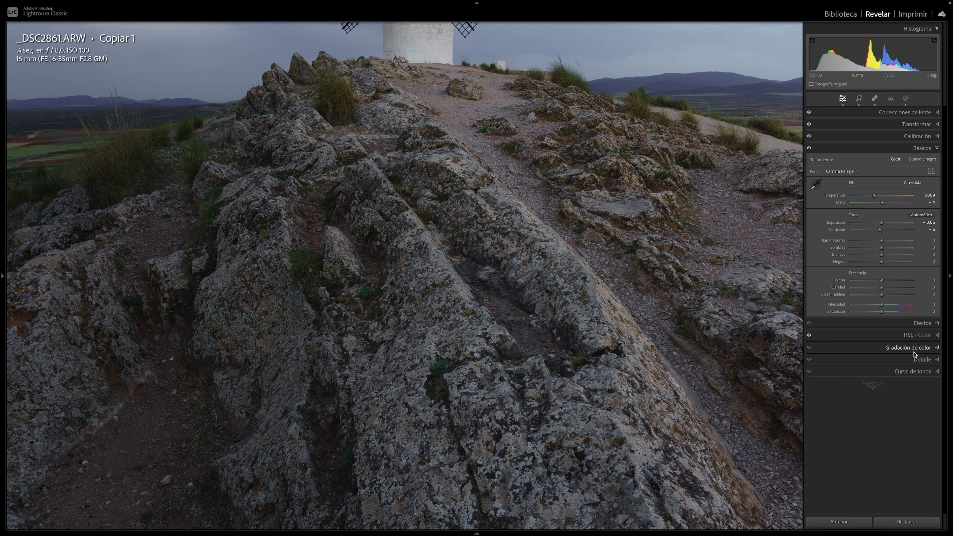
Set Detail sharpening to Amount 61 and Masking 30
left_click(921, 360)
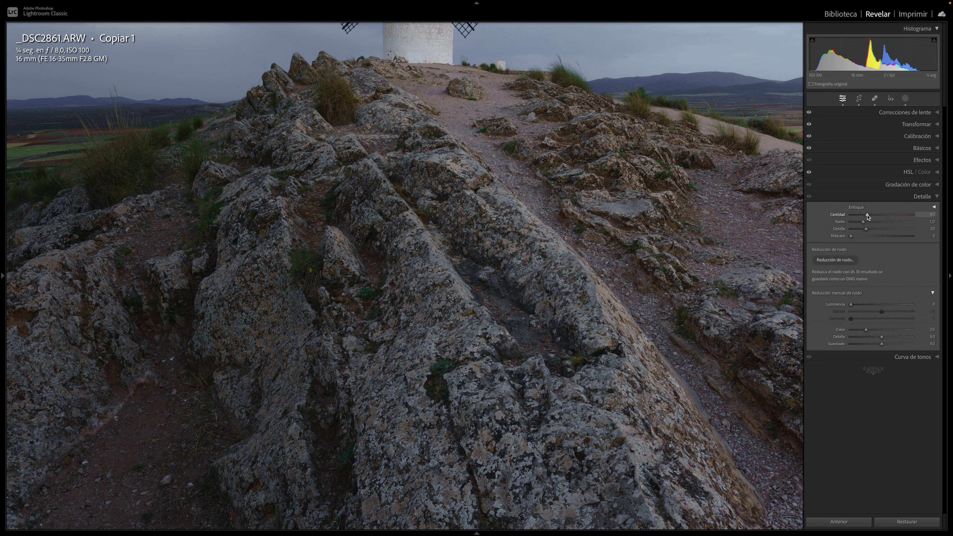
left_click_drag(875, 216, 877, 216)
left_click(861, 236, "alt")
left_click_drag(867, 237, 870, 237)
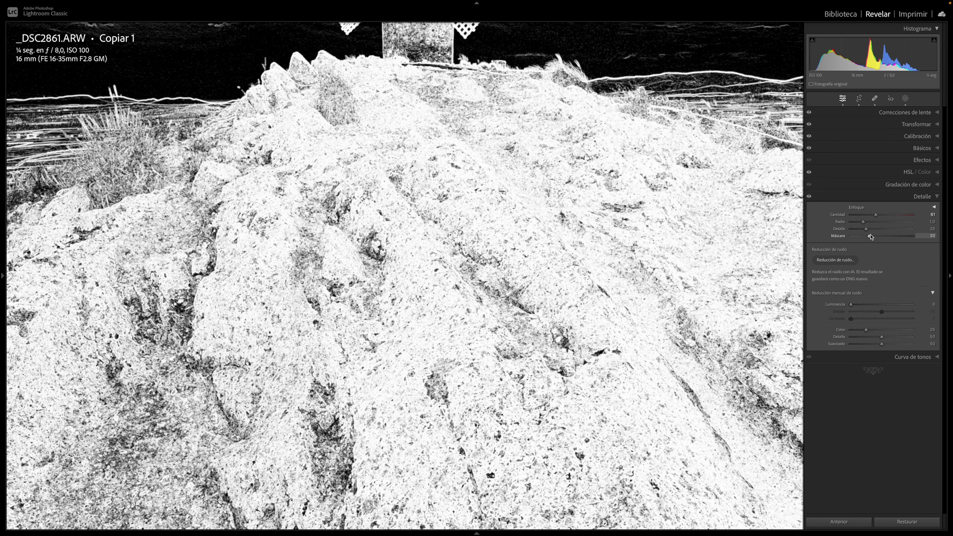
left_click_drag(871, 237, 872, 236)
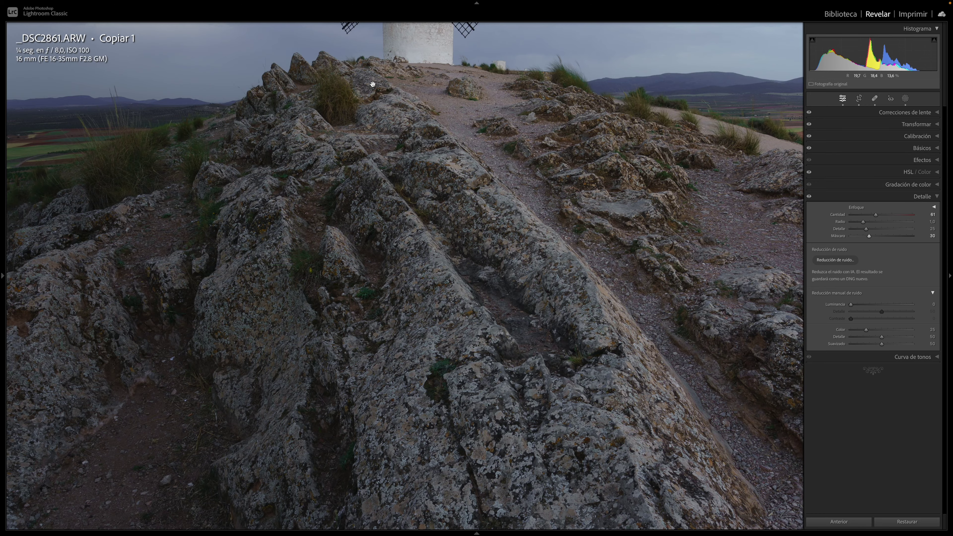
Zoom into the sky, windmill and rocks to inspect the sharpening, returning to full view
left_click(446, 316)
left_click(376, 148)
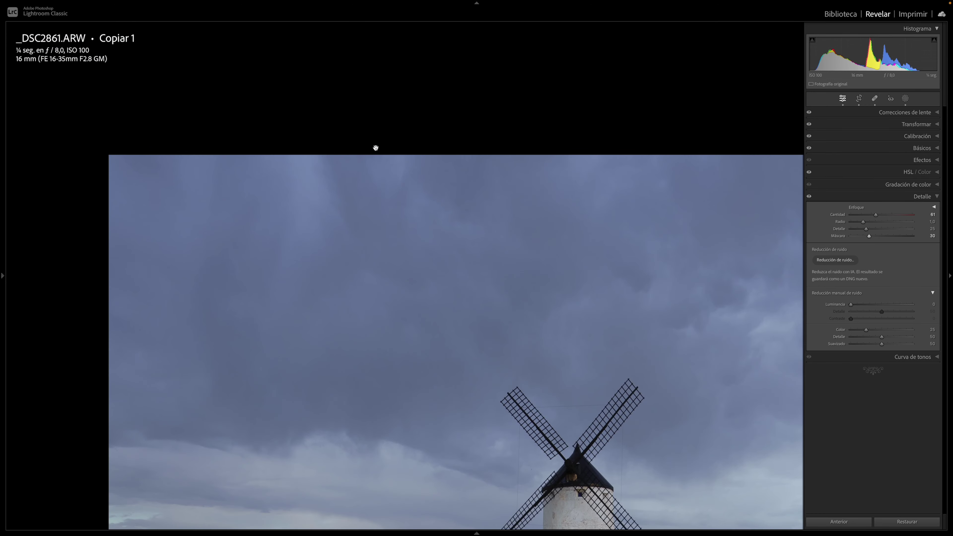
left_click(423, 311)
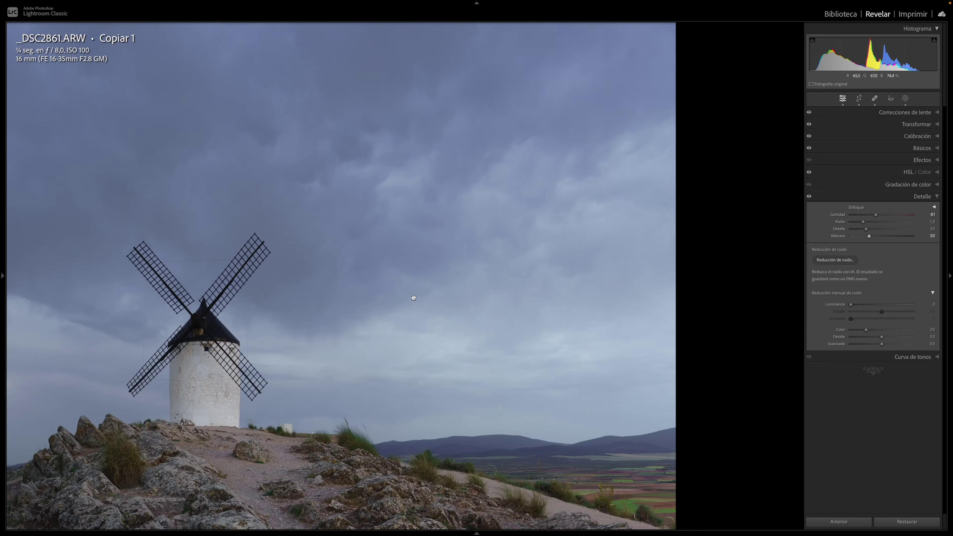
mouse_move(419, 305)
left_mouse_down()
mouse_move(672, 278)
mouse_move(681, 219)
mouse_move(735, 219)
left_mouse_up()
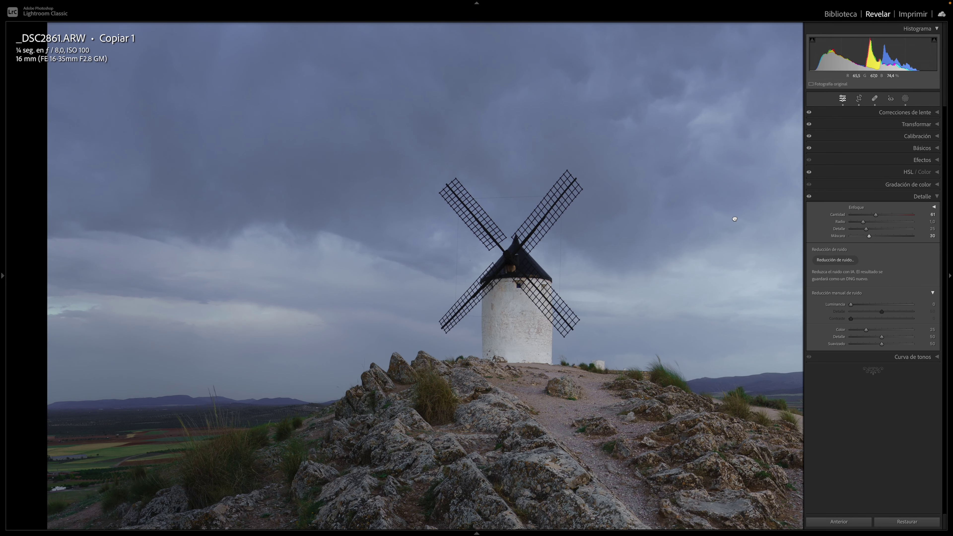
left_click(735, 219)
left_click(482, 350)
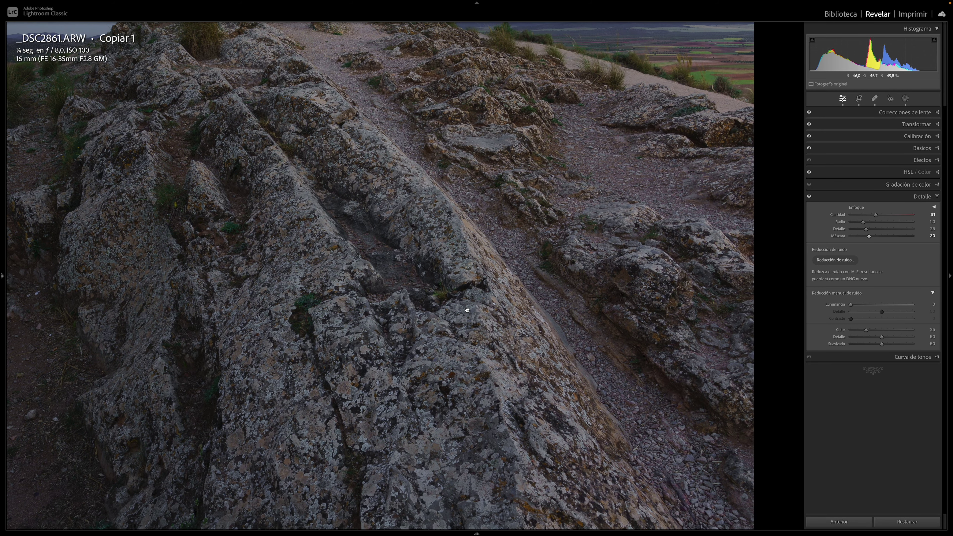
mouse_move(477, 337)
left_mouse_down()
mouse_move(404, 259)
mouse_move(524, 252)
left_mouse_up()
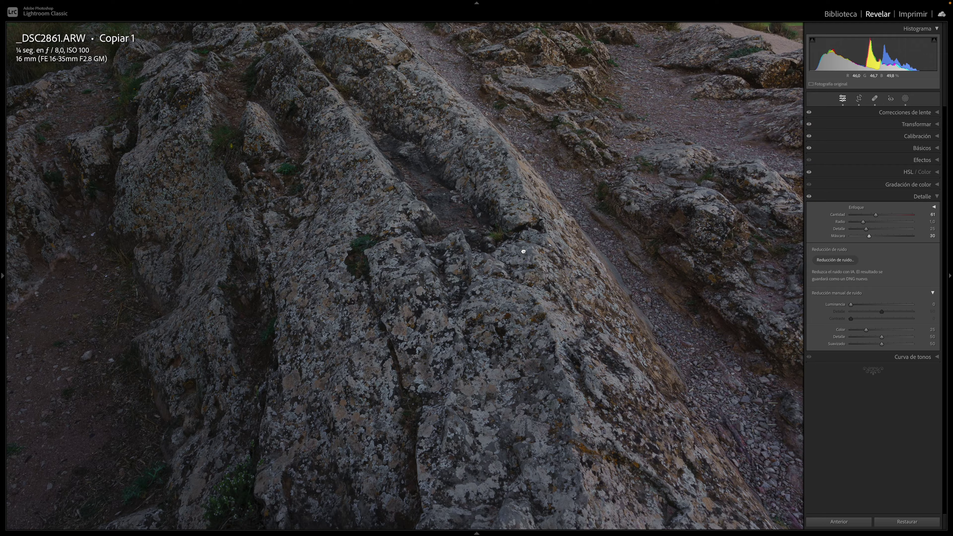
left_click(524, 251)
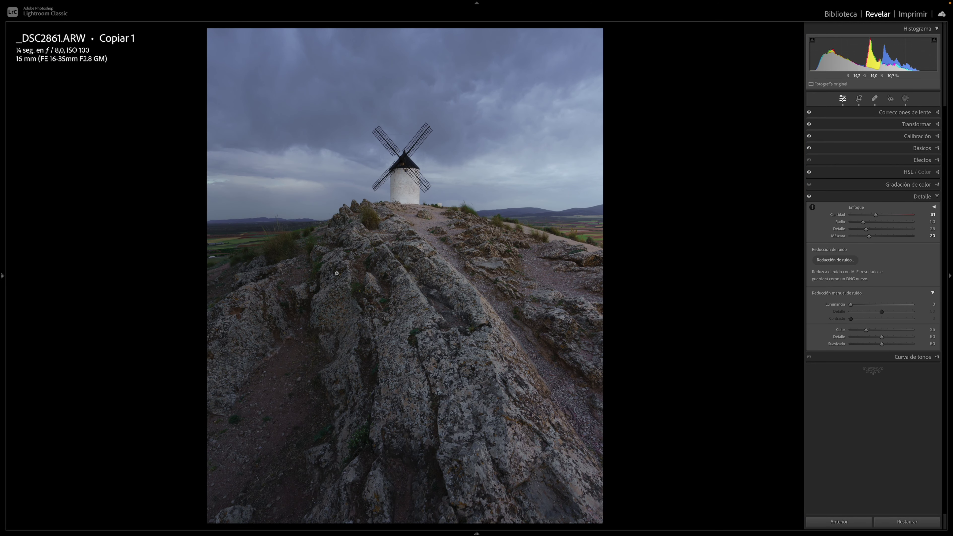
Expand the HSL panel and open the Masks list with Máscara 1 and Máscara 2
left_click(932, 196)
left_click(913, 172)
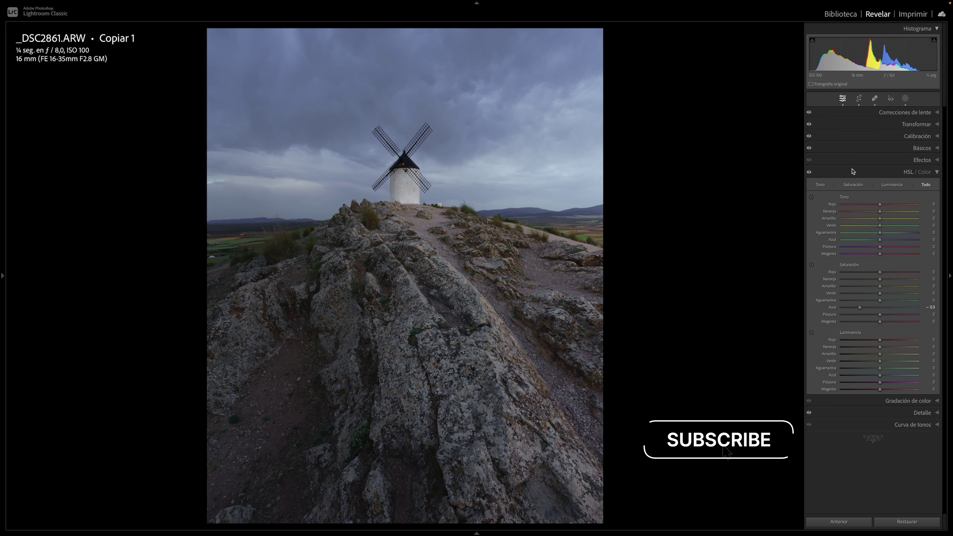
left_click(904, 99)
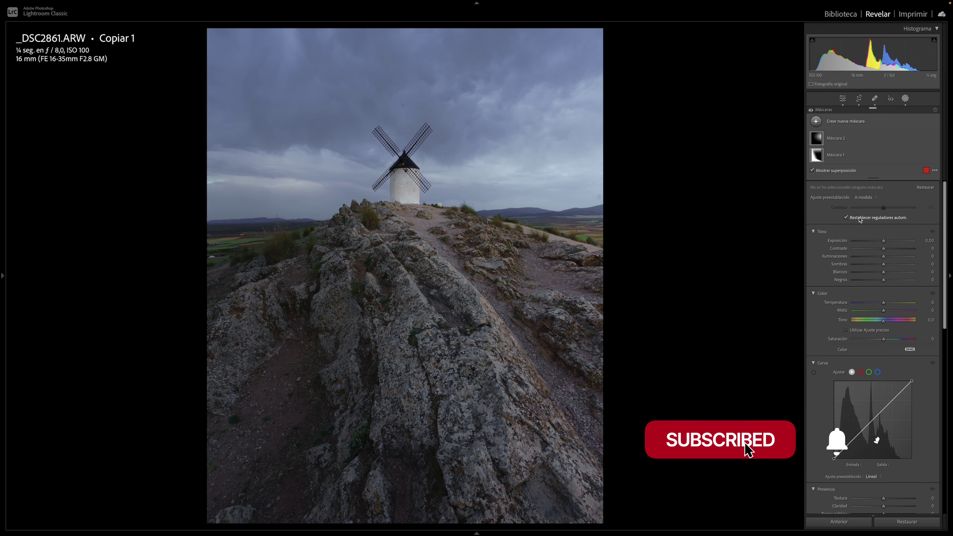
Add a Select Sky mask intersected with a top-down linear gradient to the horizon, Exposure −0.35
left_click(818, 121)
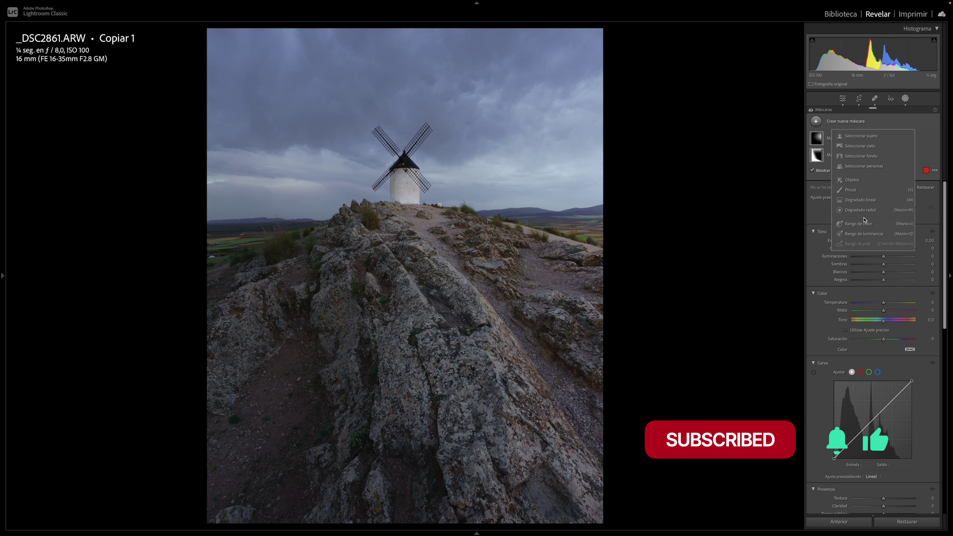
left_click(863, 146)
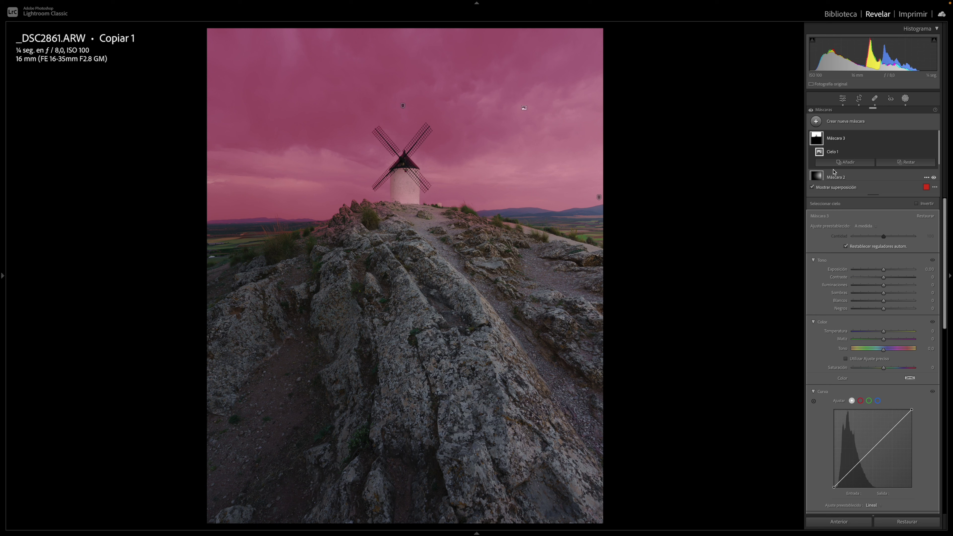
left_click(846, 163, "alt")
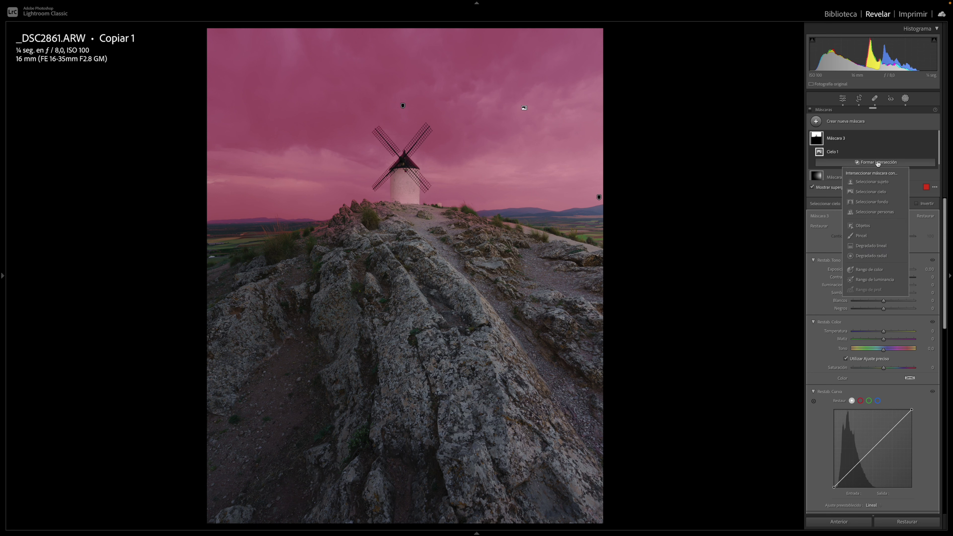
left_click(872, 246)
left_click_drag(413, 105, 414, 226)
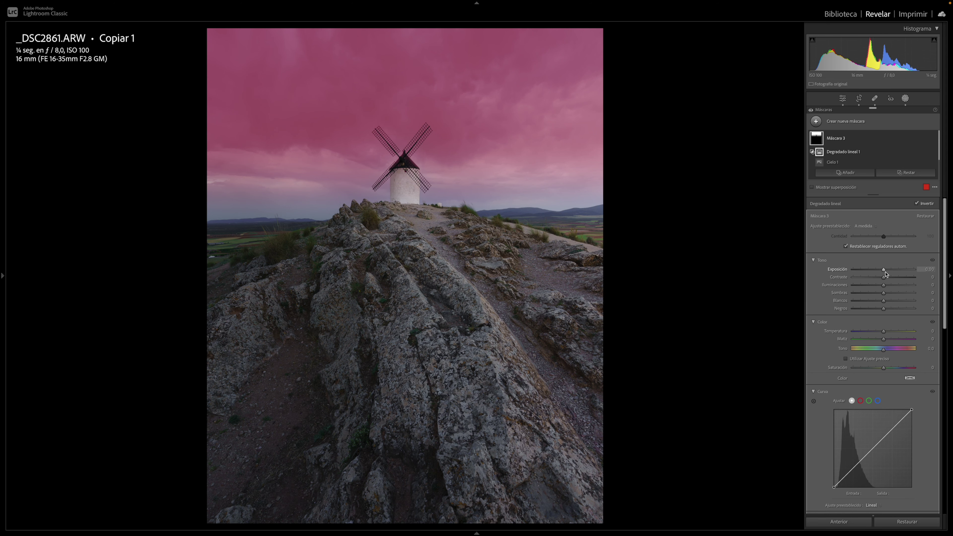
left_click_drag(885, 273, 882, 272)
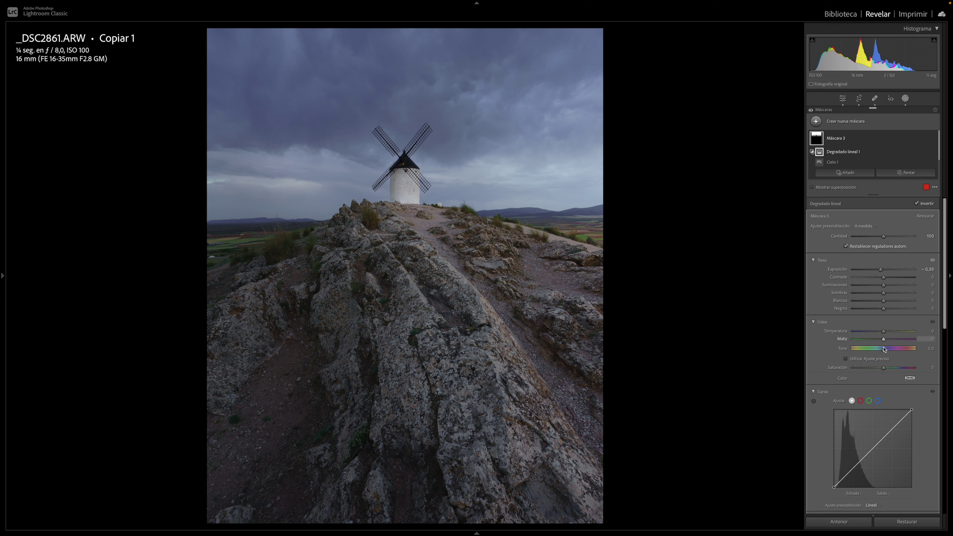
Add points at 33/31 and 75/76 to the sky mask's tone curve
scroll(880, 355, "down", 3)
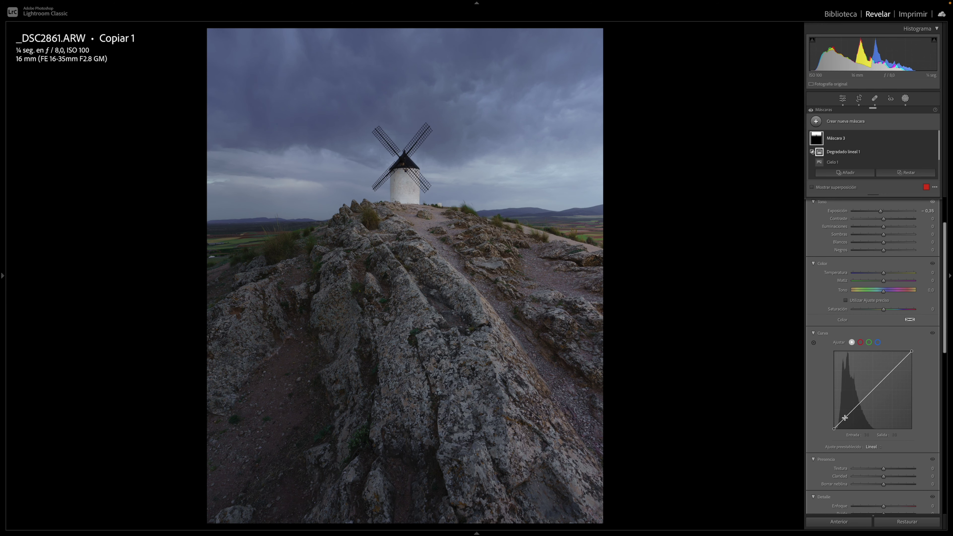
left_click(843, 419)
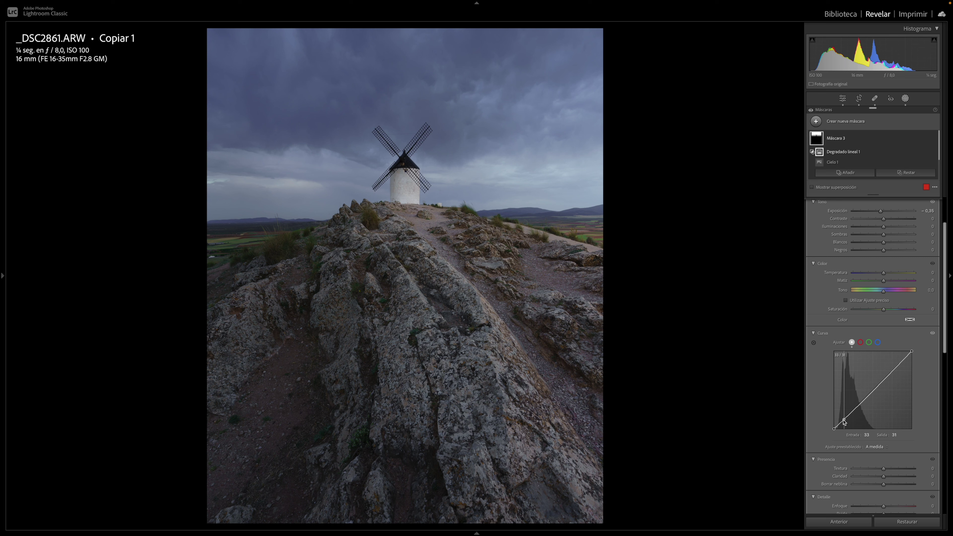
left_click(857, 407)
left_click_drag(858, 409, 858, 408)
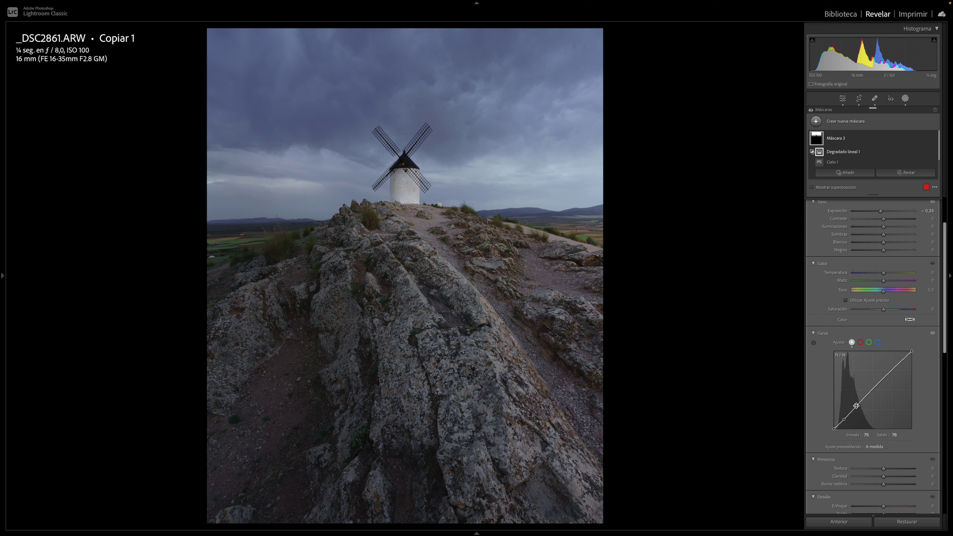
scroll(863, 392, "down", 1)
scroll(863, 392, "down", 4)
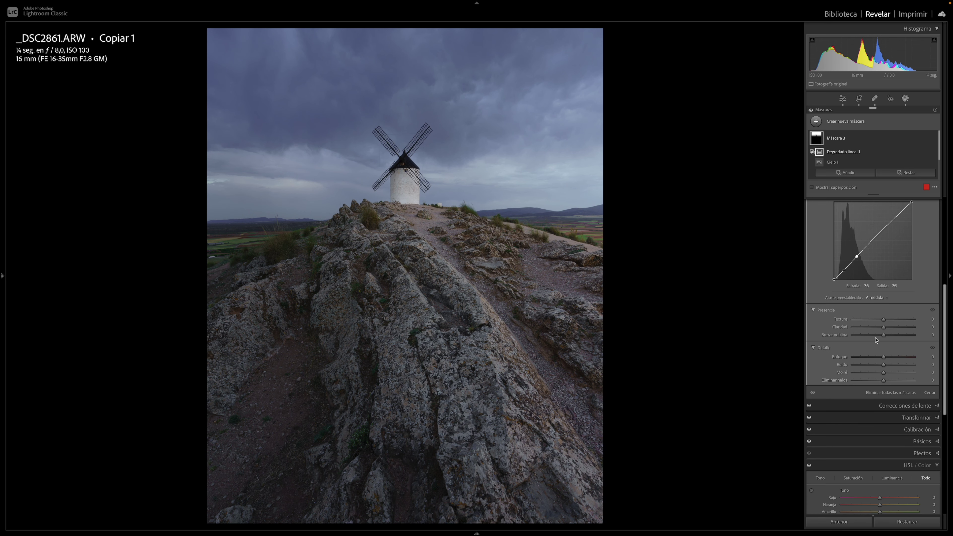
Adjust the sky mask's Presence: Texture down near -20, Clarity to 17, slight Dehaze tweak
left_click_drag(890, 328, 889, 328)
mouse_move(884, 322)
left_mouse_down()
mouse_move(866, 320)
mouse_move(888, 336)
left_mouse_up()
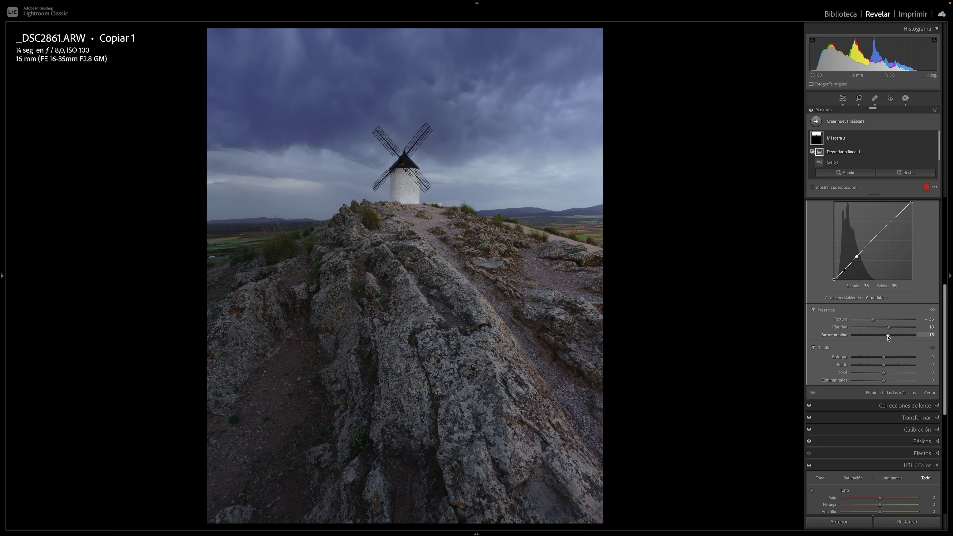
left_click_drag(884, 337, 883, 337)
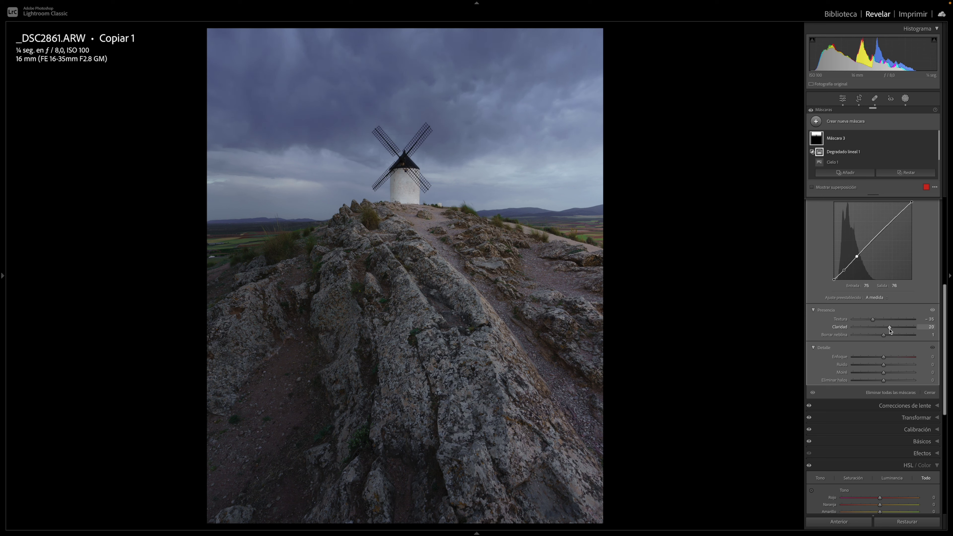
mouse_move(891, 331)
left_mouse_down()
mouse_move(904, 329)
mouse_move(888, 329)
left_mouse_up()
Set sky mask Texture to −20, inspect the windmill close-up, then fit the photo and close masking
left_click_drag(879, 321, 880, 320)
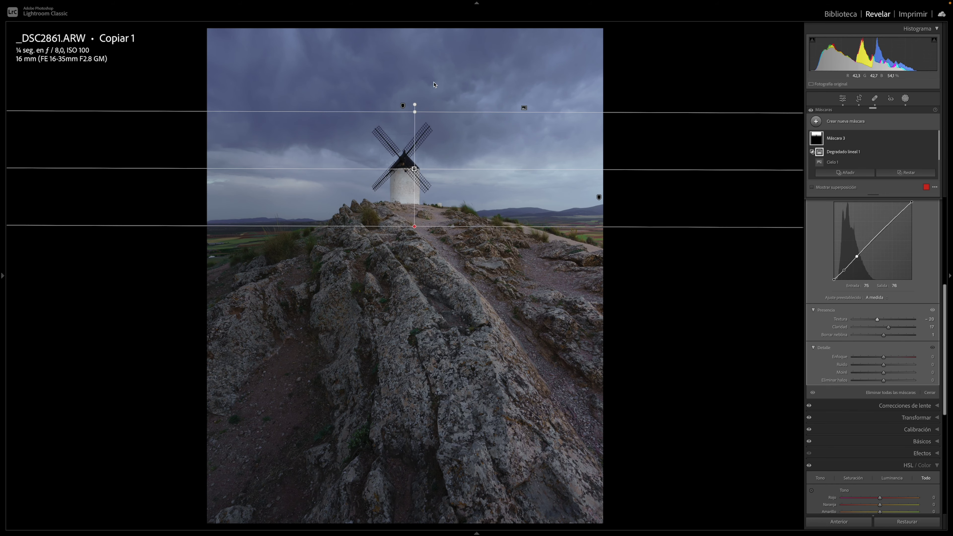
scroll(434, 85, "up", 3)
scroll(455, 437, "down", 2)
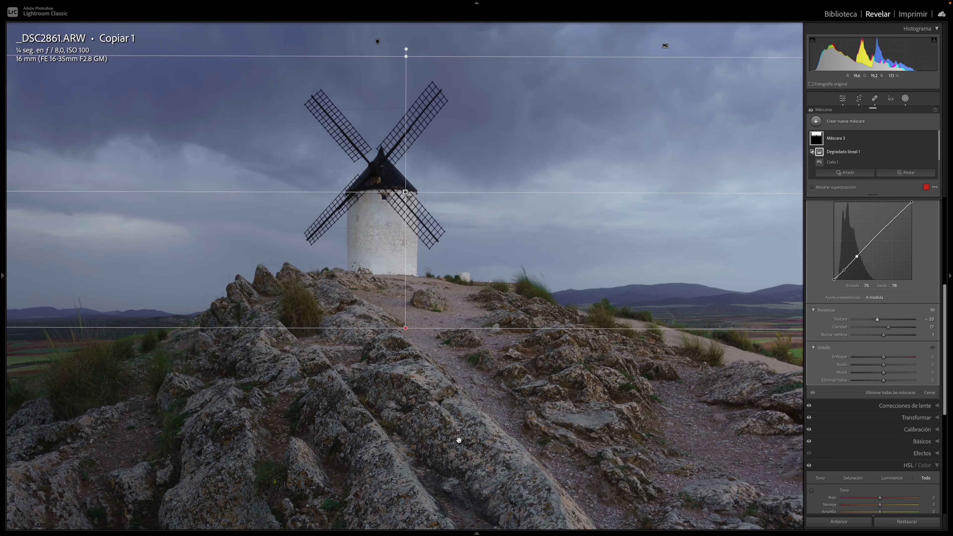
left_click_drag(514, 327, 523, 422)
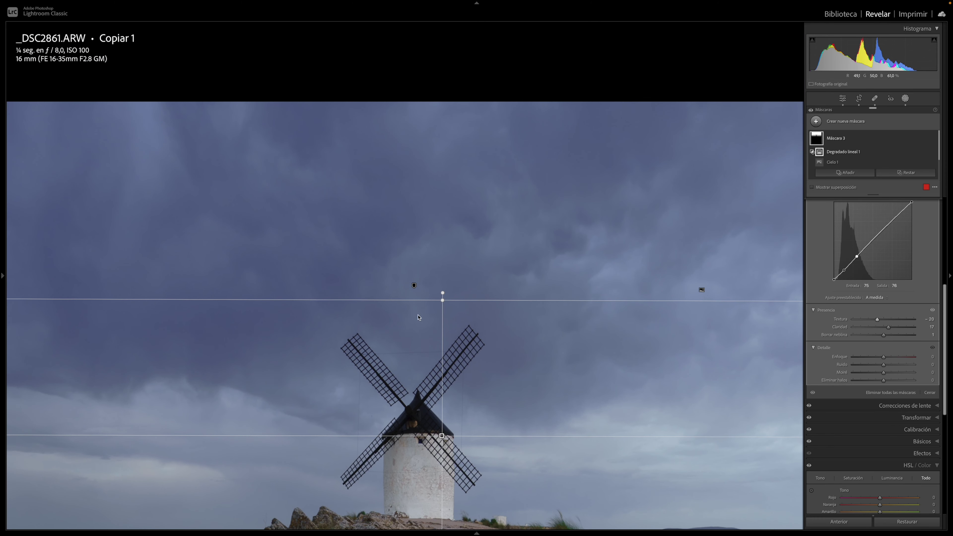
left_click_drag(231, 405, 294, 313)
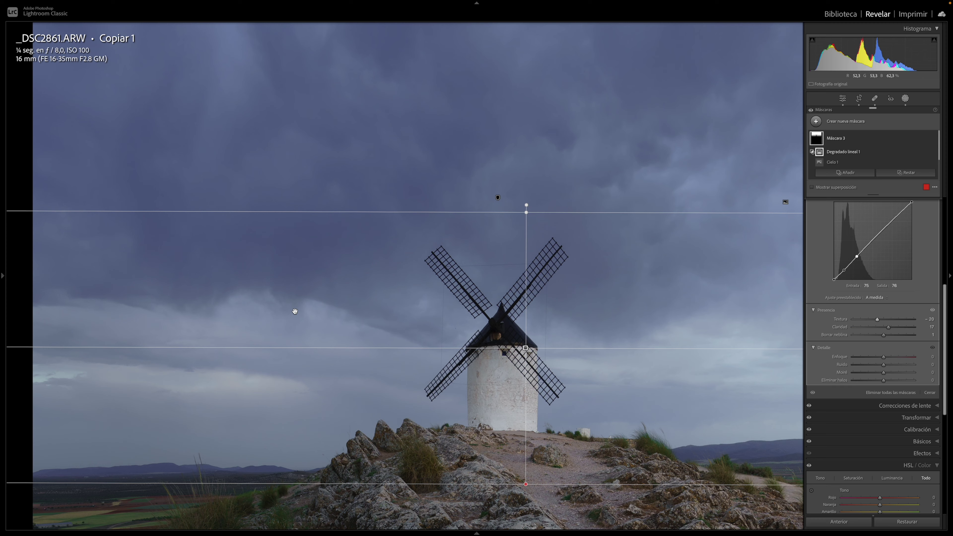
key("z")
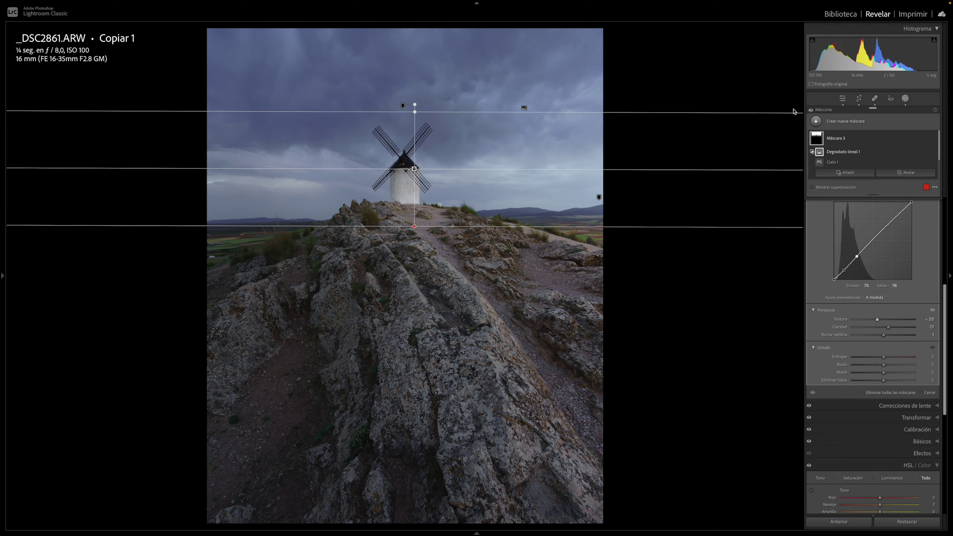
left_click(906, 99)
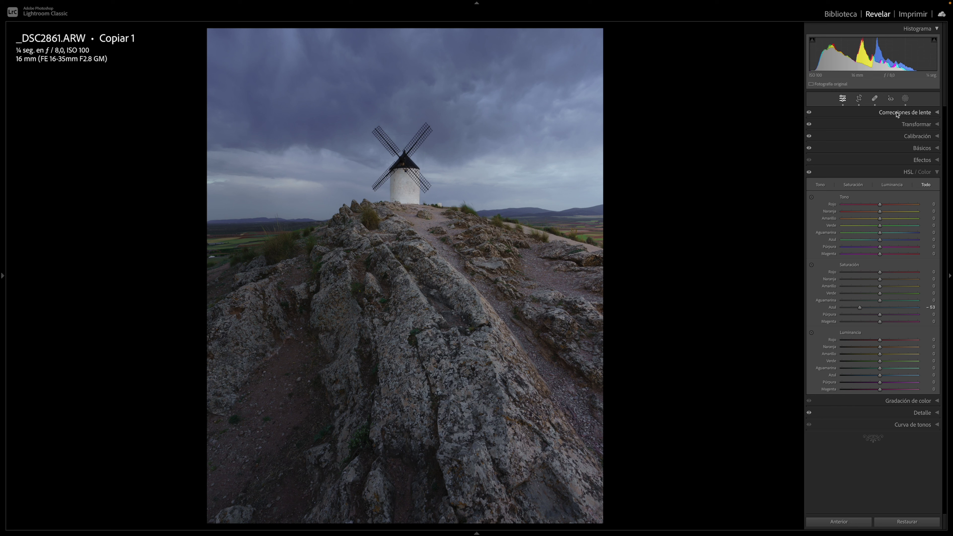
Add a Luminance Range mask of 28/65 isolating the dark rocks, with Exposure -0.87
left_click(906, 99)
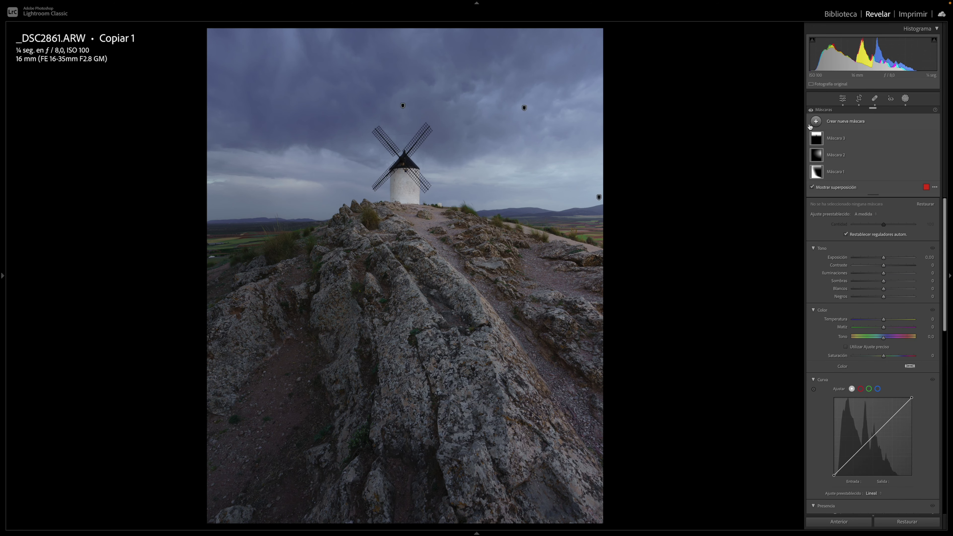
left_click(817, 121)
left_click(880, 234)
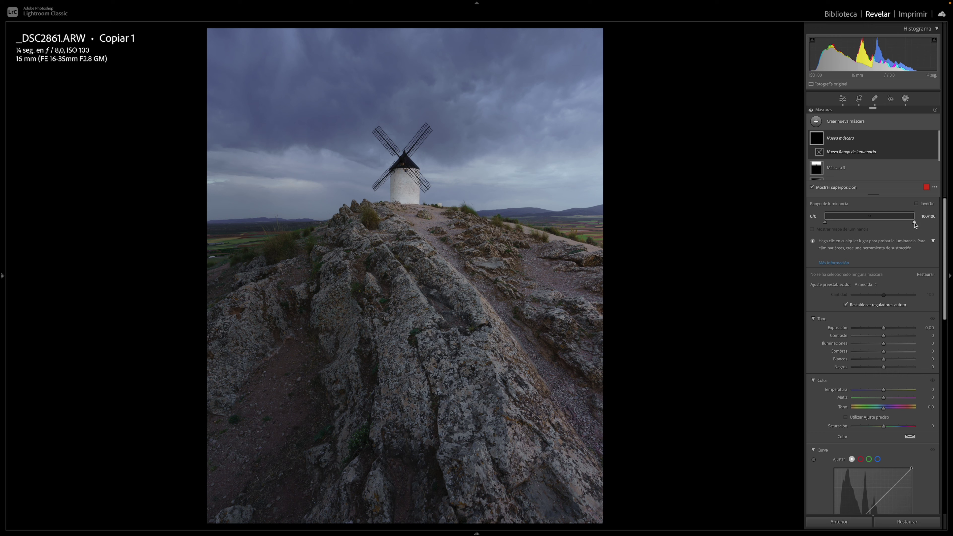
left_click_drag(915, 222, 872, 222)
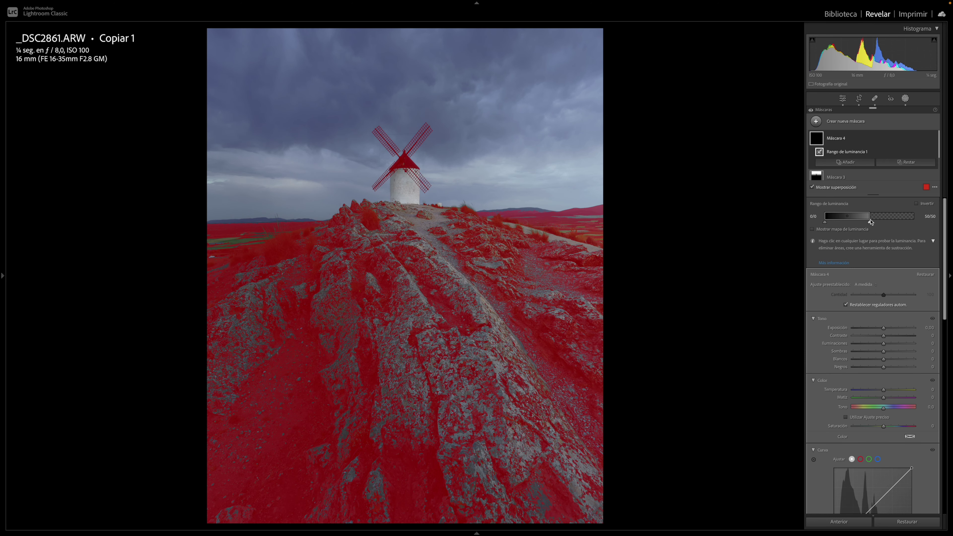
mouse_move(870, 221)
left_mouse_down()
mouse_move(879, 219)
mouse_move(853, 219)
mouse_move(923, 222)
mouse_move(868, 223)
mouse_move(915, 223)
left_mouse_up()
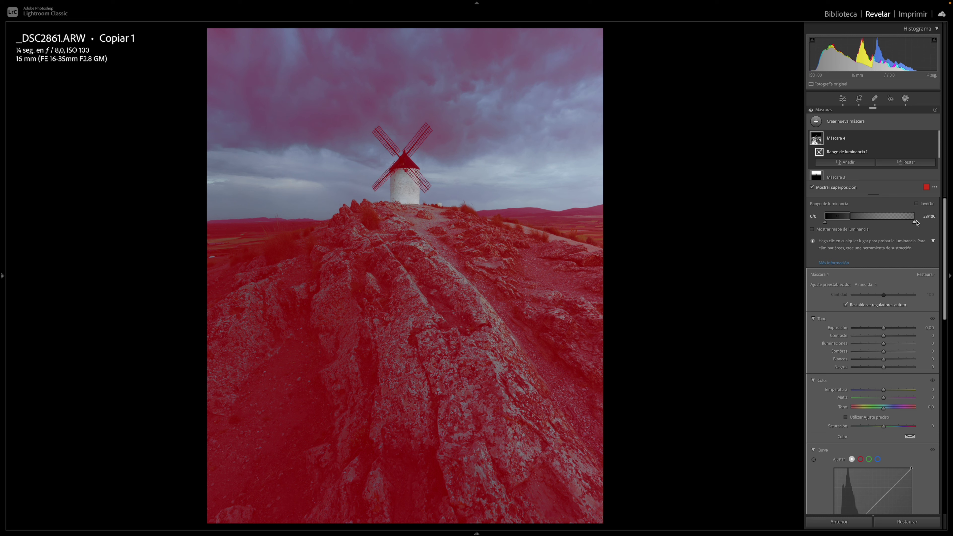
mouse_move(914, 225)
left_mouse_down()
mouse_move(873, 223)
mouse_move(899, 224)
mouse_move(883, 224)
left_mouse_up()
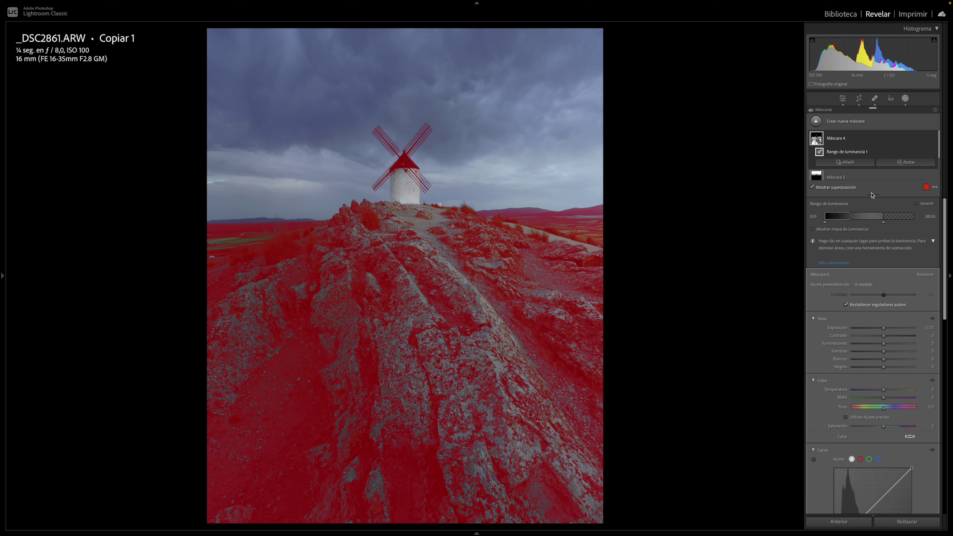
left_click_drag(884, 328, 879, 329)
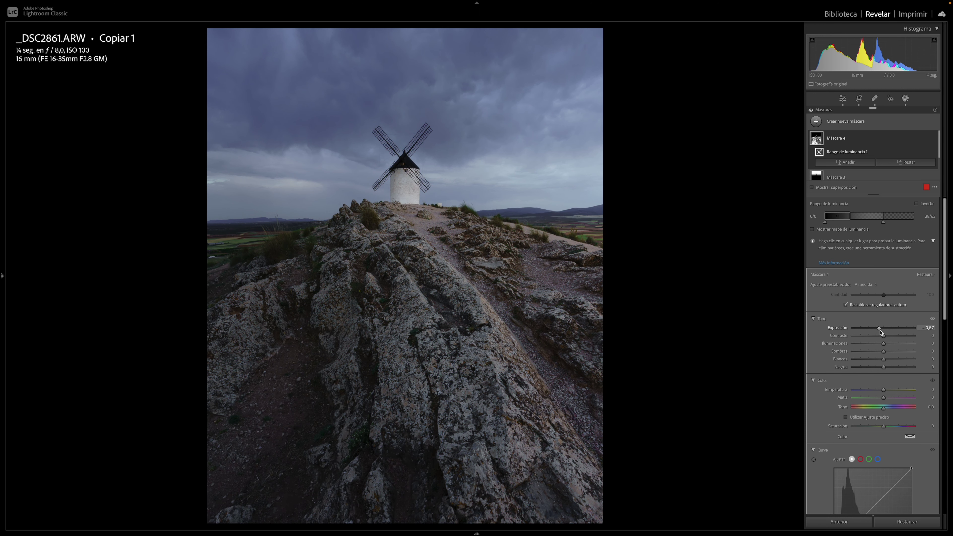
Ease Máscara 4's exposure to -0,39 and hide the mask to compare
left_click_drag(883, 331, 883, 331)
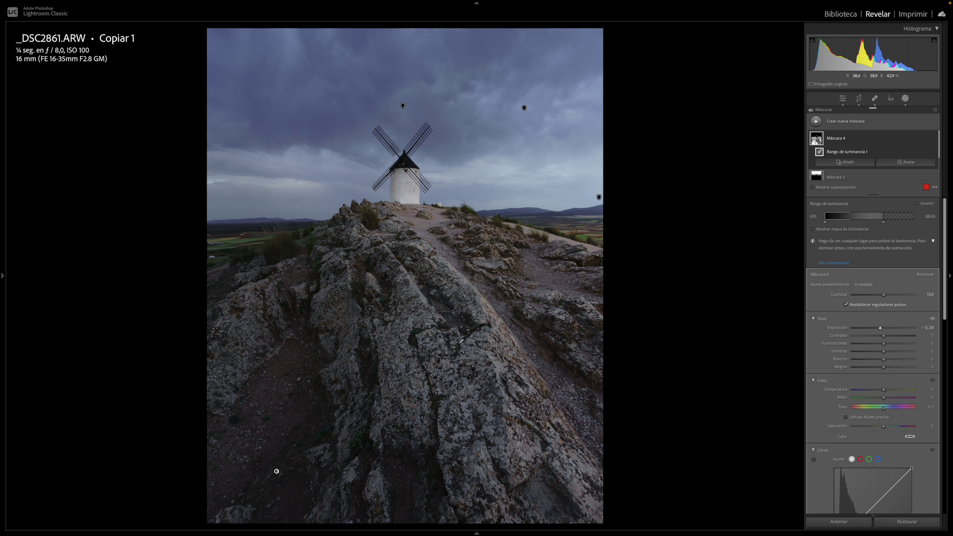
mouse_move(851, 140)
left_click(934, 139)
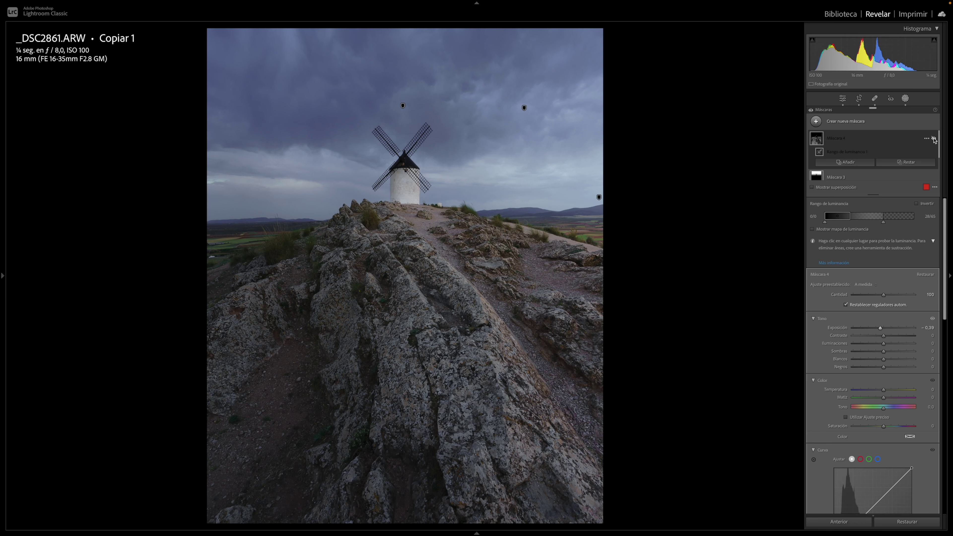
Toggle Máscara 4's rock darkening on and off to compare, leaving it hidden
left_click(935, 139)
left_click(935, 139)
left_click(935, 139)
left_click(934, 139)
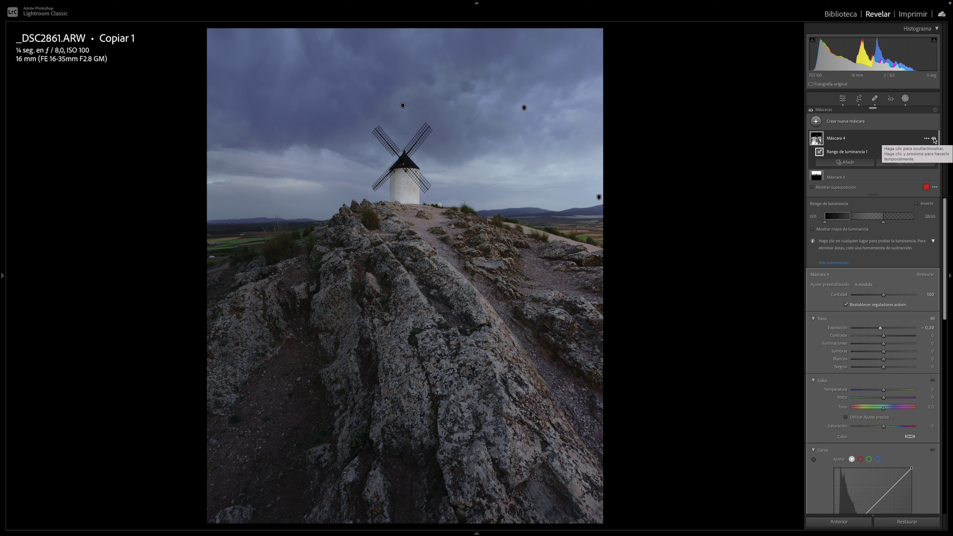
left_click(935, 139)
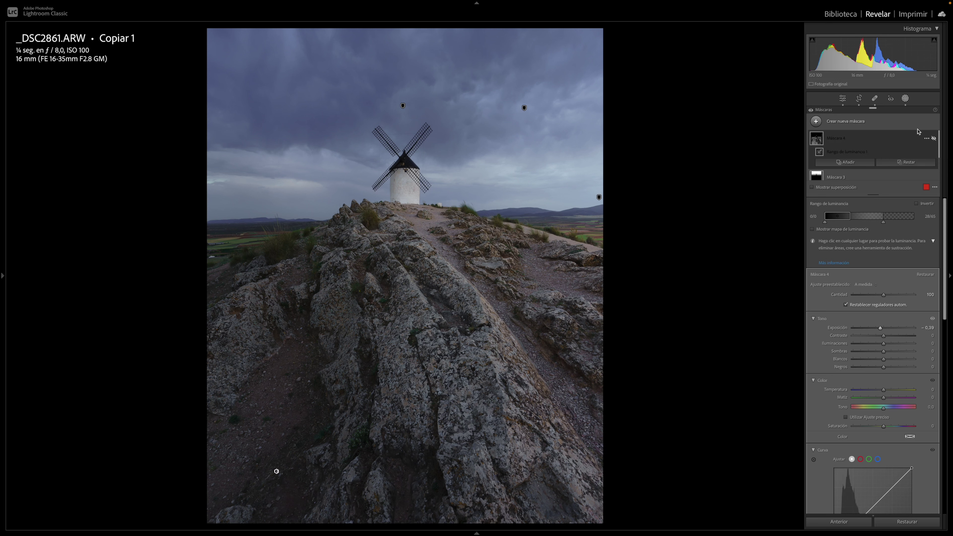
Delete Máscara 4, leaving only masks 1, 2 and 3
left_click(851, 142)
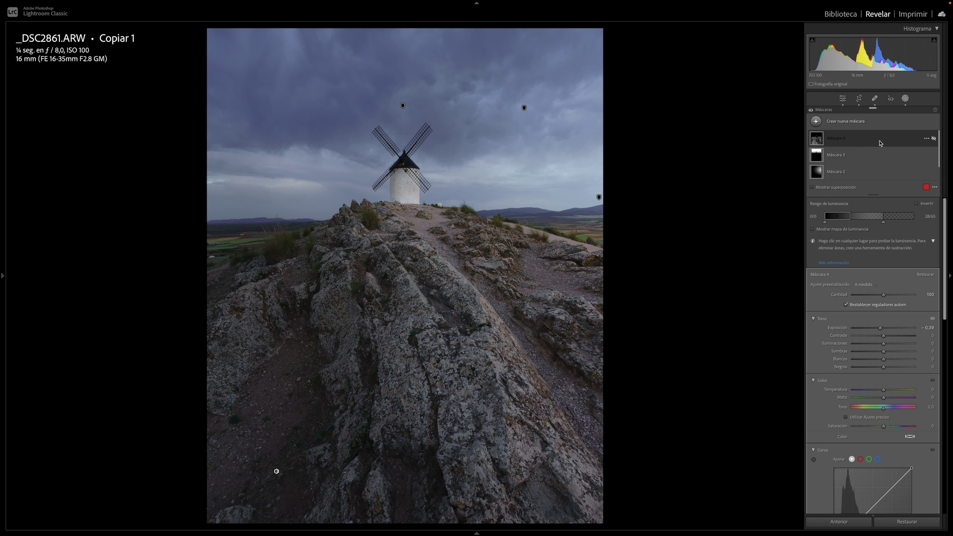
left_click(928, 139)
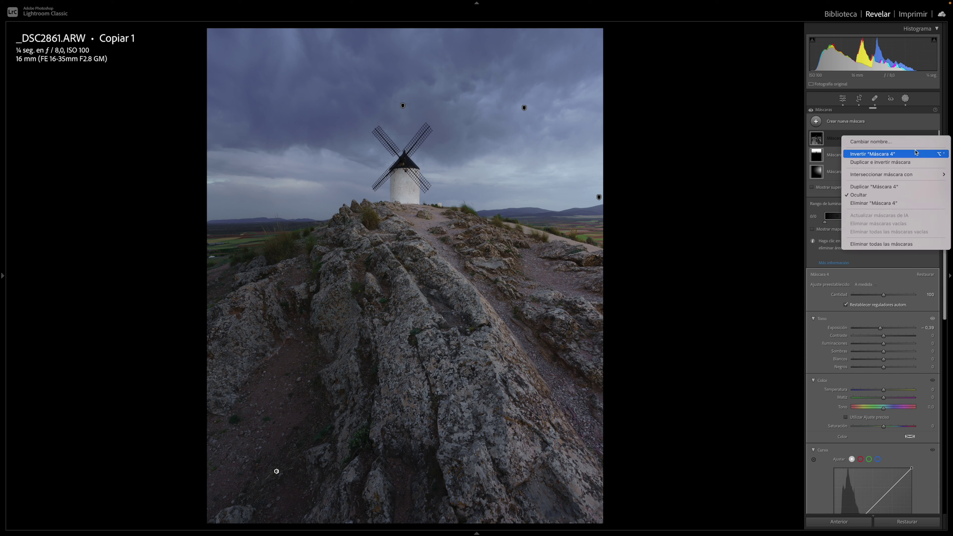
left_click(878, 203)
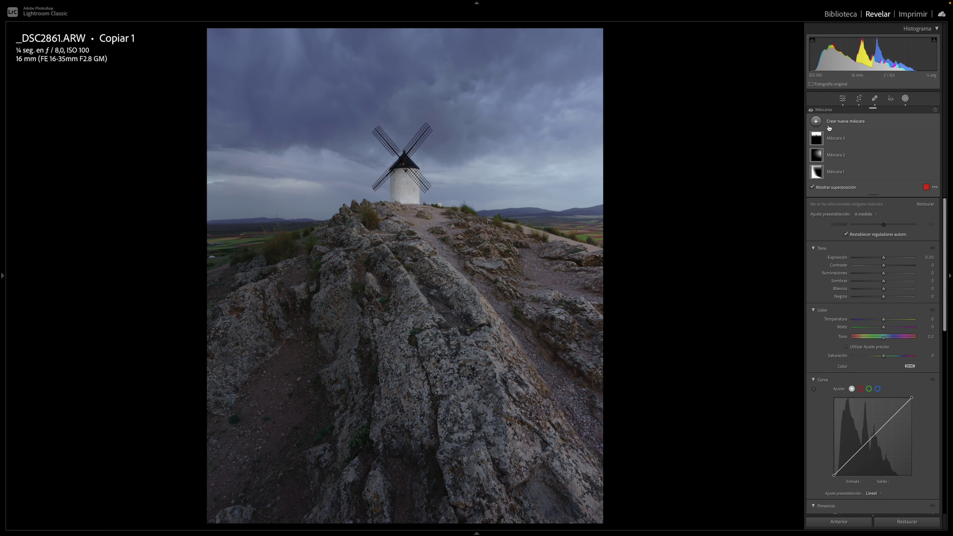
left_click(849, 121)
Create a new brush mask with brush size 5 and exposure 0,39
left_click(852, 190)
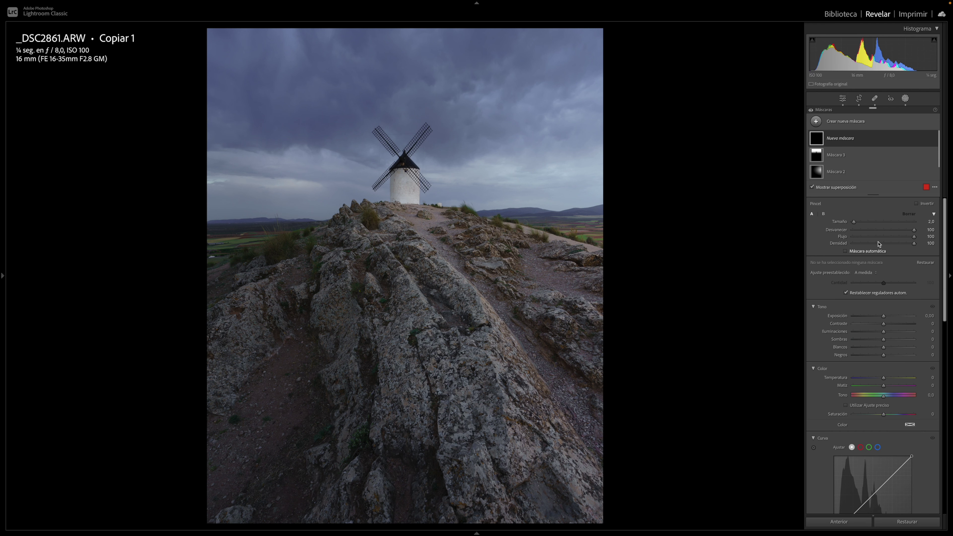
left_click_drag(855, 222, 855, 222)
left_click_drag(884, 317, 886, 317)
Zoom in on the windmill and begin painting the mask on the nearby rocks
scroll(537, 439, "up", 2)
scroll(540, 443, "down", 3)
key("z")
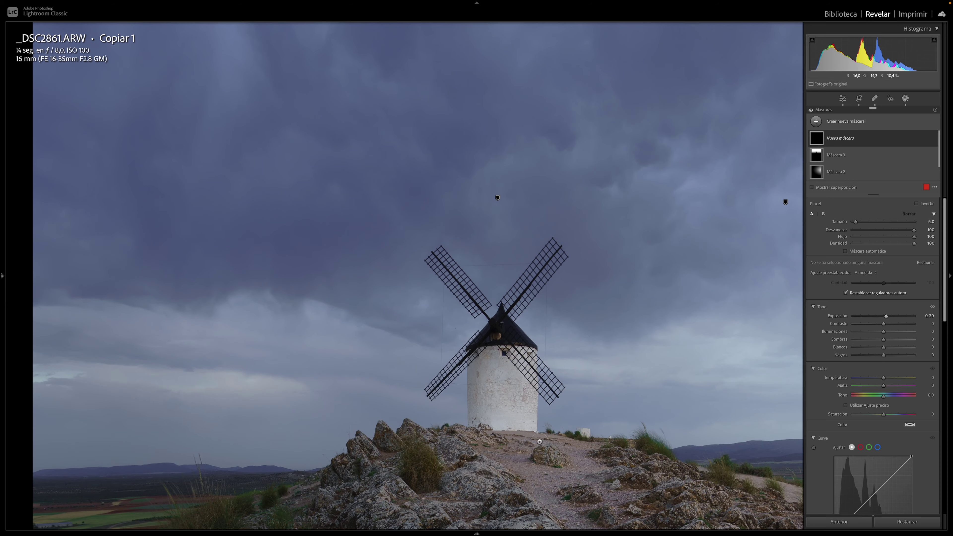
left_click_drag(522, 429, 290, 227)
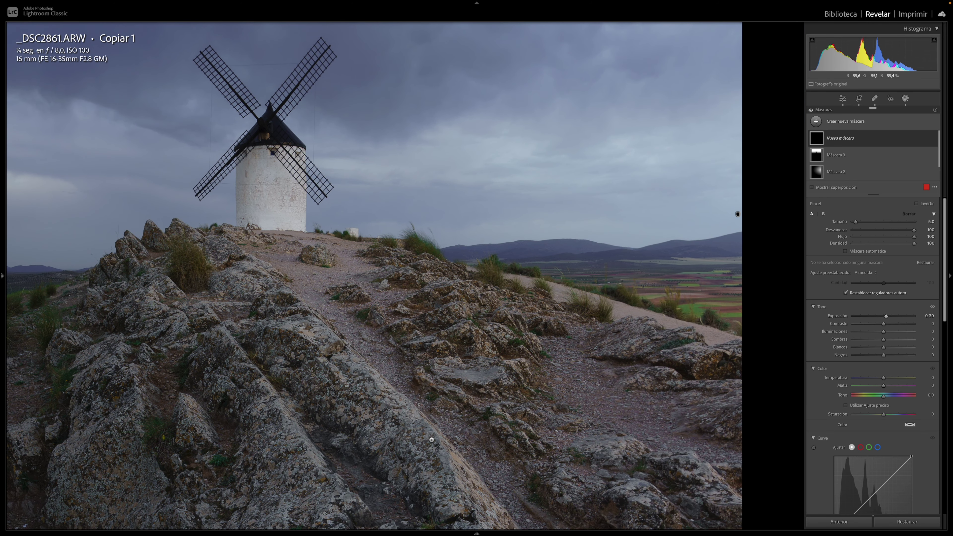
left_click(469, 478)
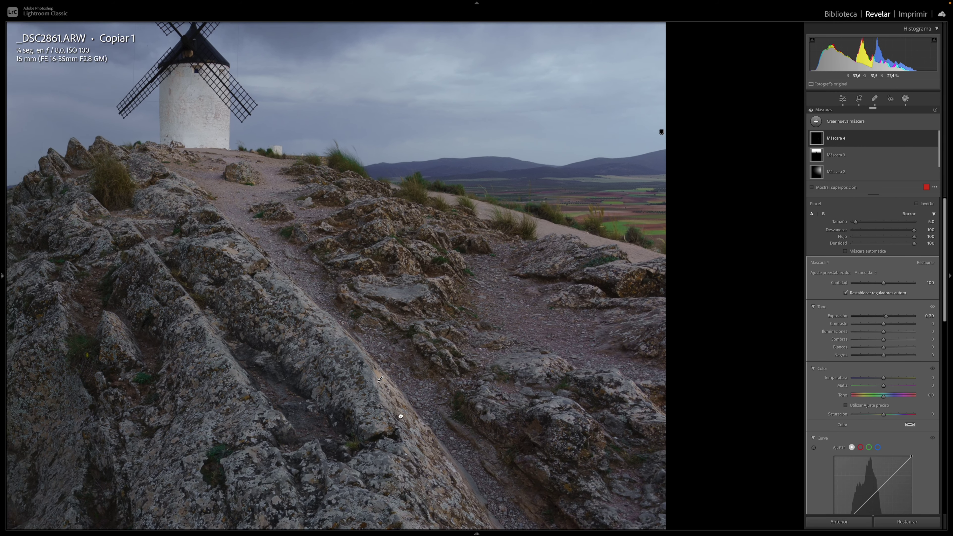
Zoom into the foreground rock slab and brush brightening across it and the upper rock
mouse_move(456, 461)
left_mouse_down()
mouse_move(319, 296)
mouse_move(417, 438)
mouse_move(387, 425)
left_mouse_up()
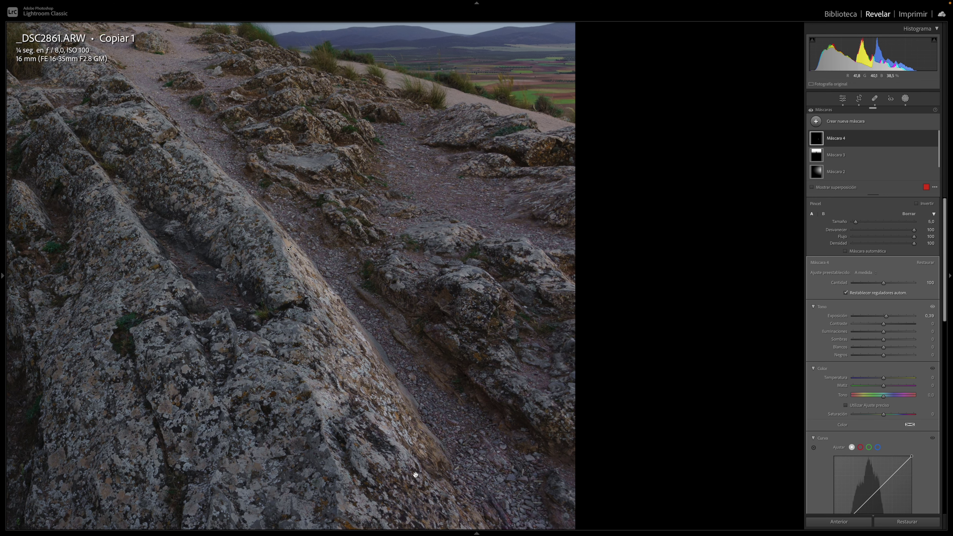
key("ctrl+equal")
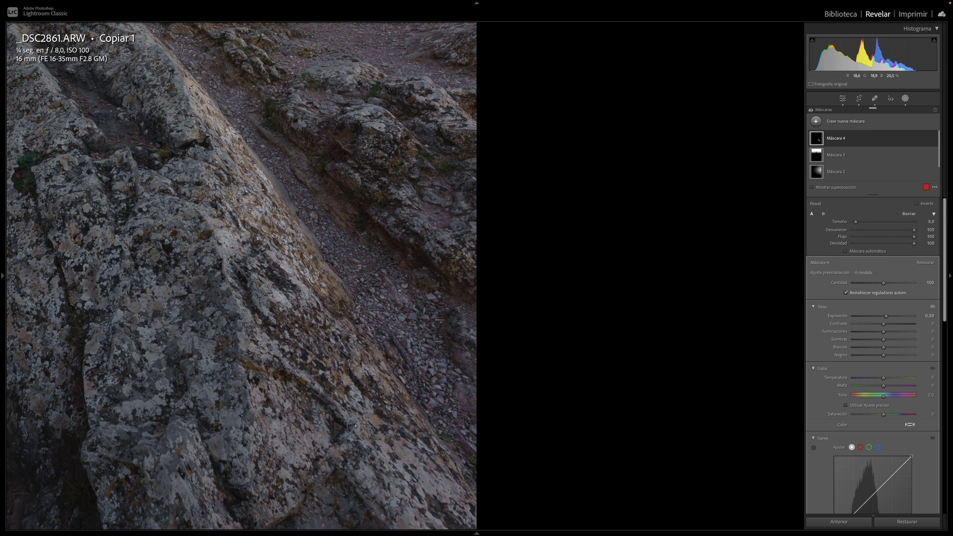
left_click_drag(267, 396, 295, 404)
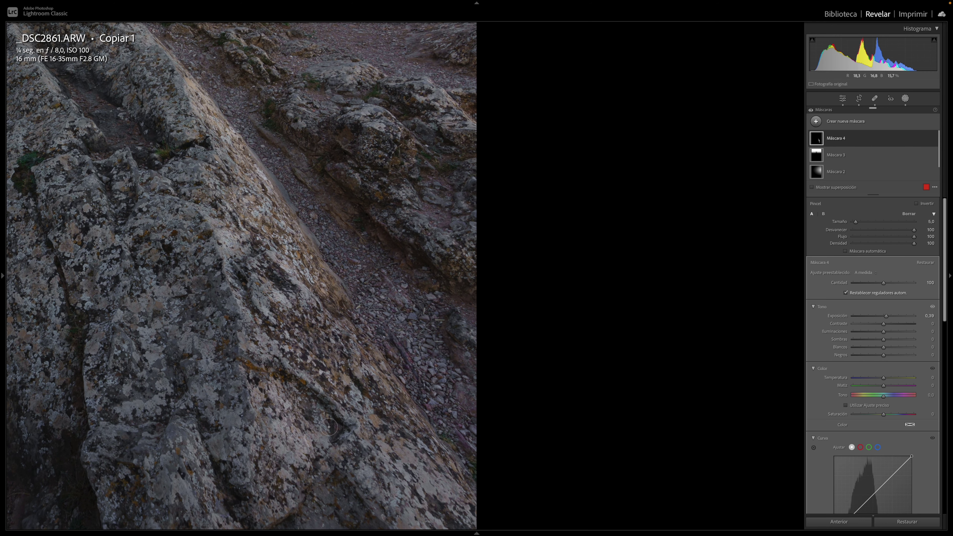
mouse_move(263, 443)
left_mouse_down()
mouse_move(250, 331)
mouse_move(293, 366)
left_mouse_up()
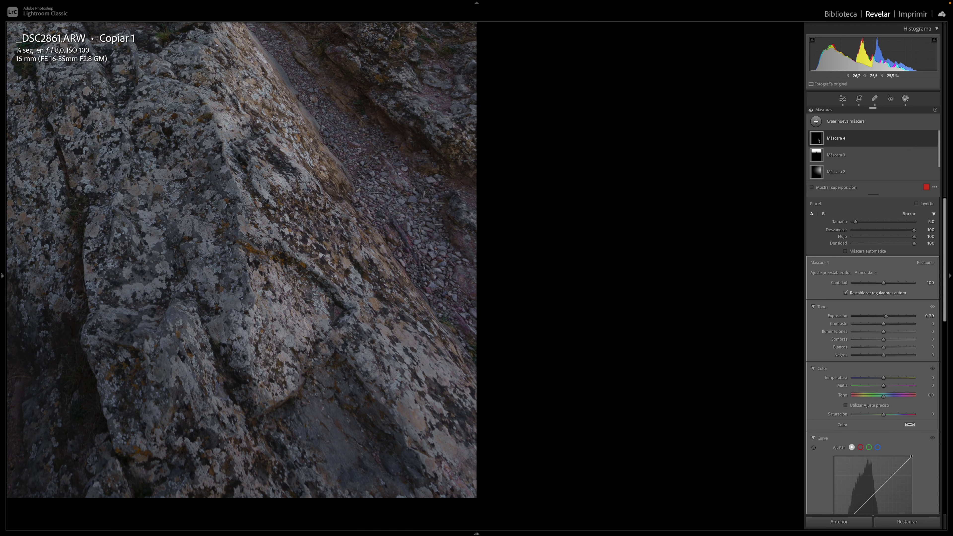
left_click_drag(308, 310, 205, 329)
left_click_drag(221, 376, 198, 337)
Brush brightening down and across more of the rock, then zoom back out
left_click(253, 227)
left_click_drag(251, 198, 365, 304)
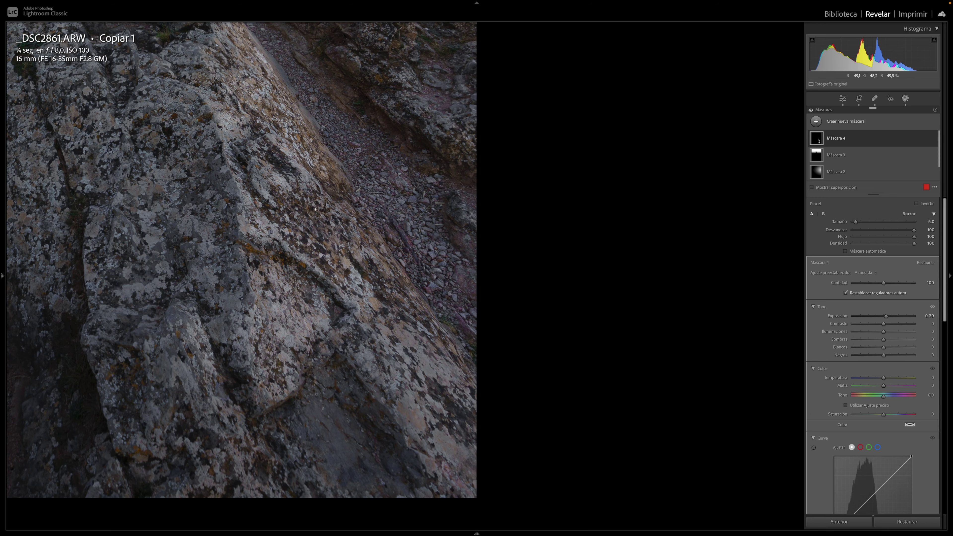
left_click_drag(365, 304, 409, 301)
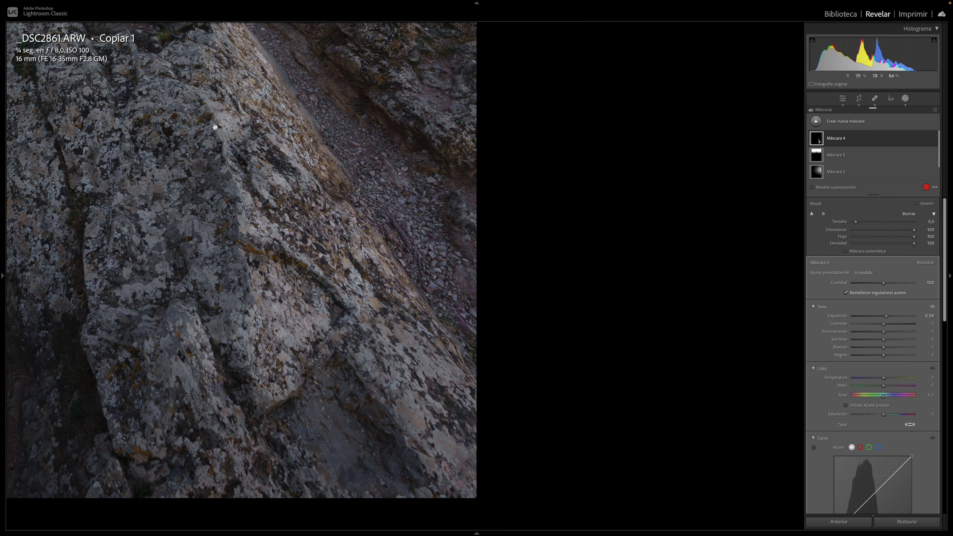
left_click_drag(215, 127, 391, 323)
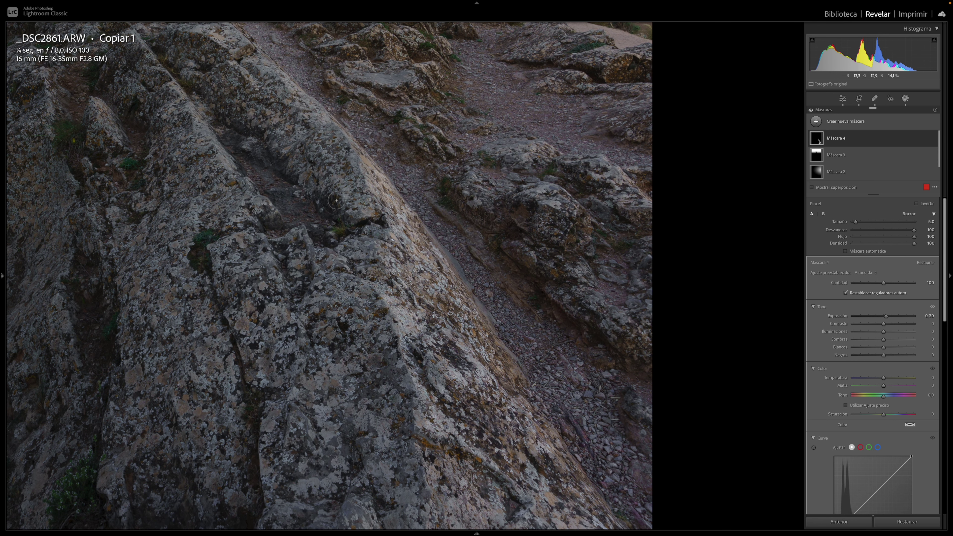
key("space")
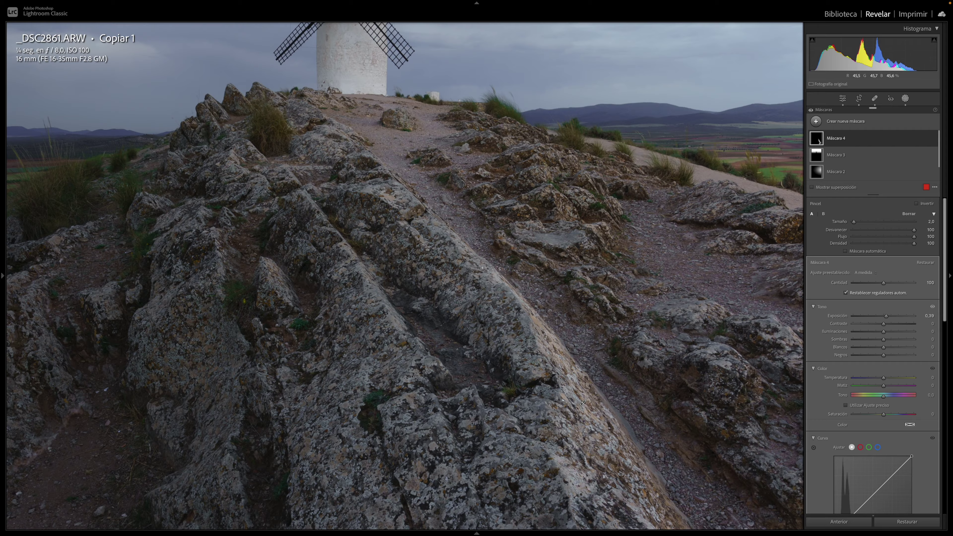
scroll(498, 316, "up", 3)
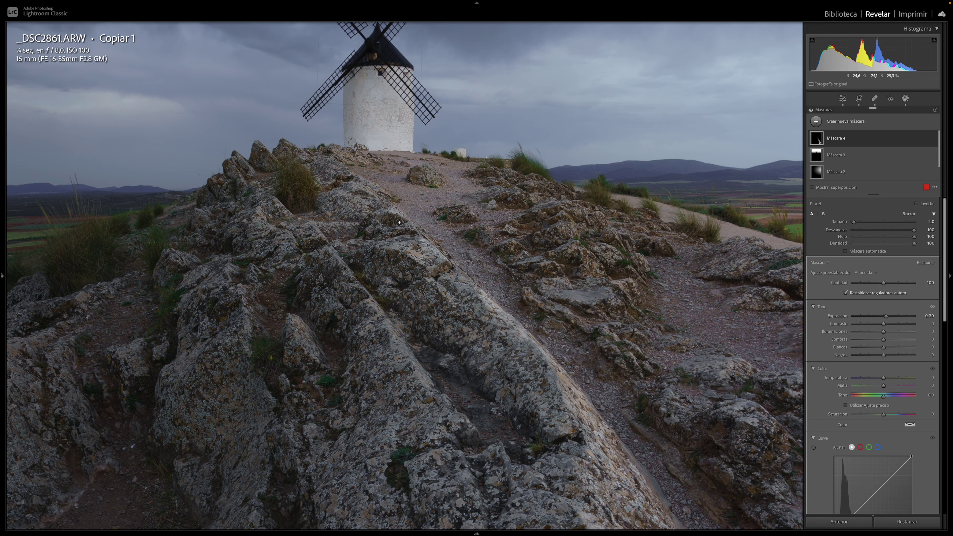
Undo the last stroke, repaint brightening along the rock ridges, and return to the fitted photo
key("ctrl+z")
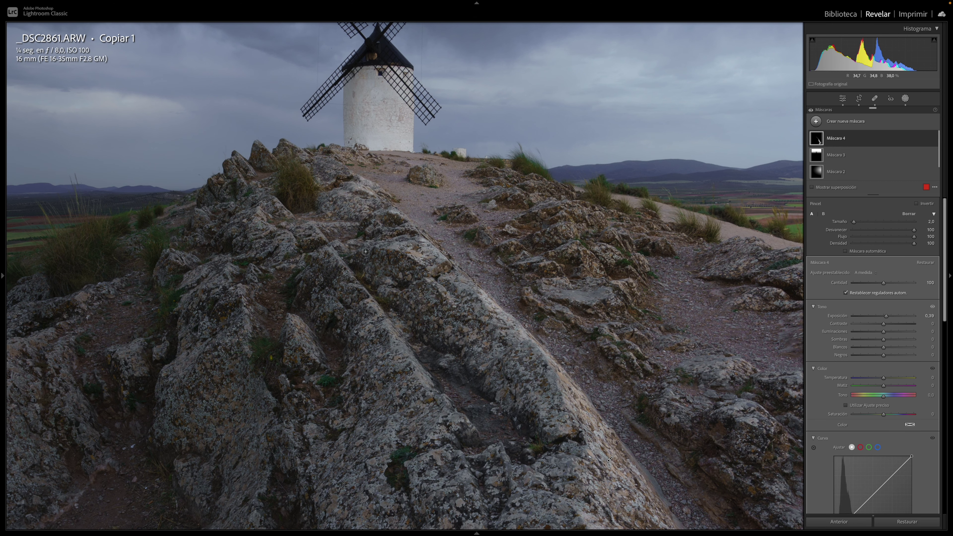
mouse_move(354, 224)
left_mouse_down()
mouse_move(323, 224)
mouse_move(344, 272)
left_mouse_up()
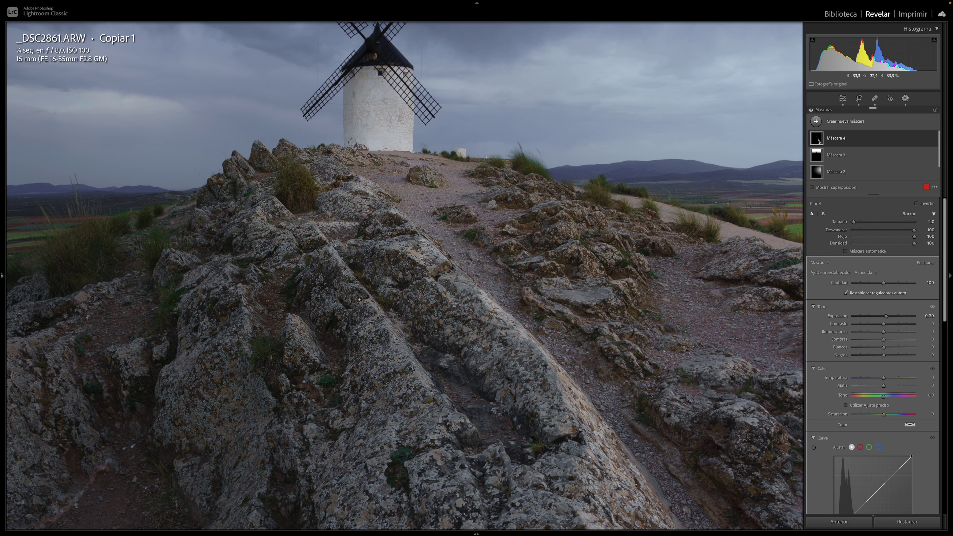
left_click_drag(382, 315, 383, 311)
left_click_drag(388, 326, 424, 388)
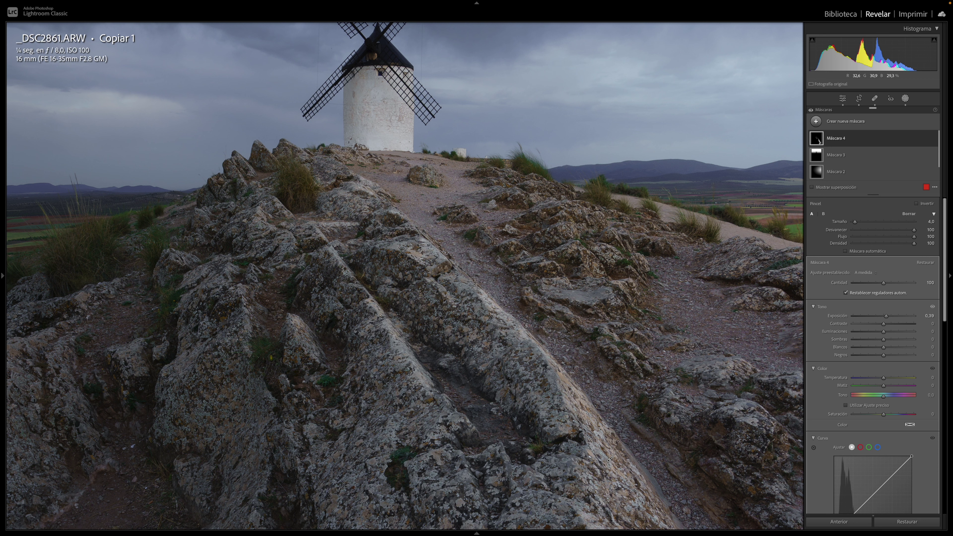
mouse_move(443, 428)
left_mouse_down()
mouse_move(362, 324)
mouse_move(300, 207)
mouse_move(147, 264)
left_mouse_up()
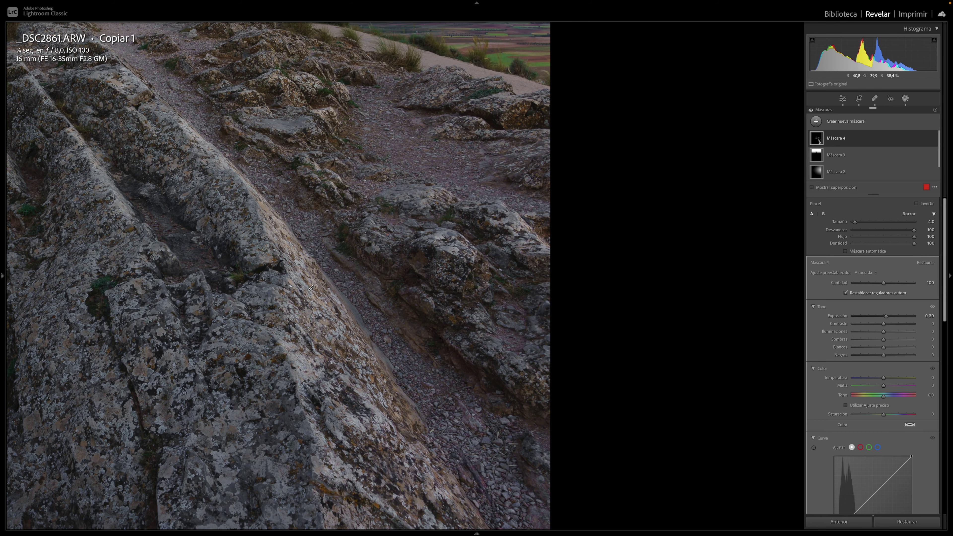
key("z")
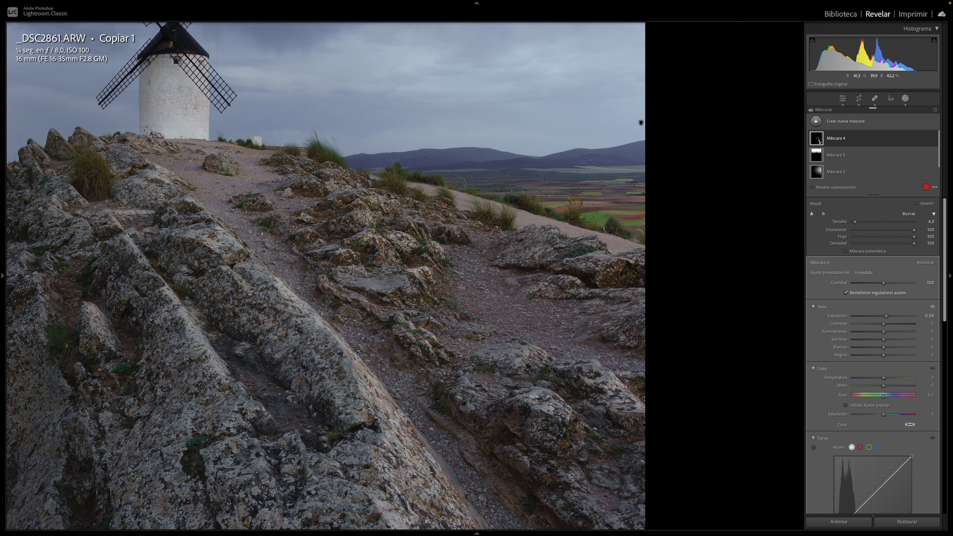
key("z")
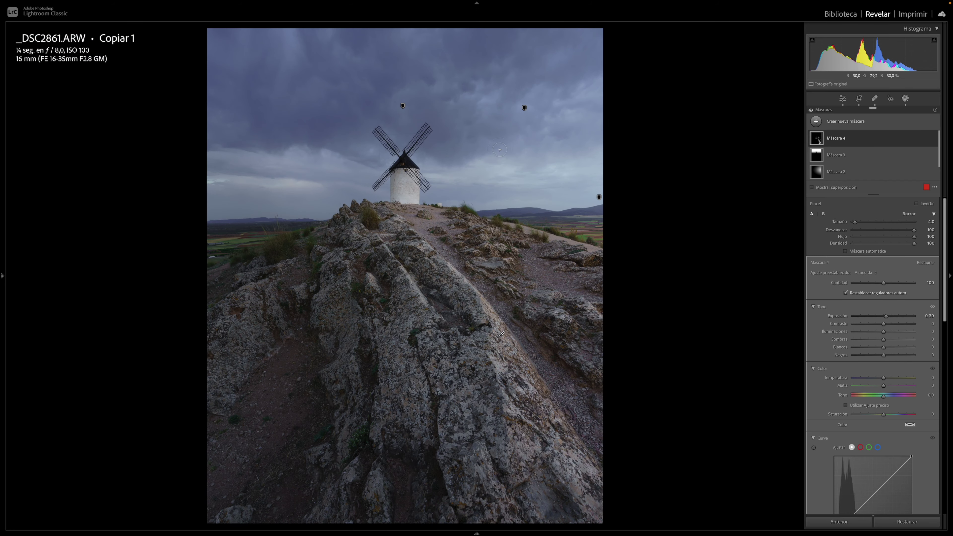
Push Máscara 4's exposure to 4.00 to reveal coverage, brushing more rock and undoing the edge stroke
mouse_move(930, 144)
left_click(934, 138)
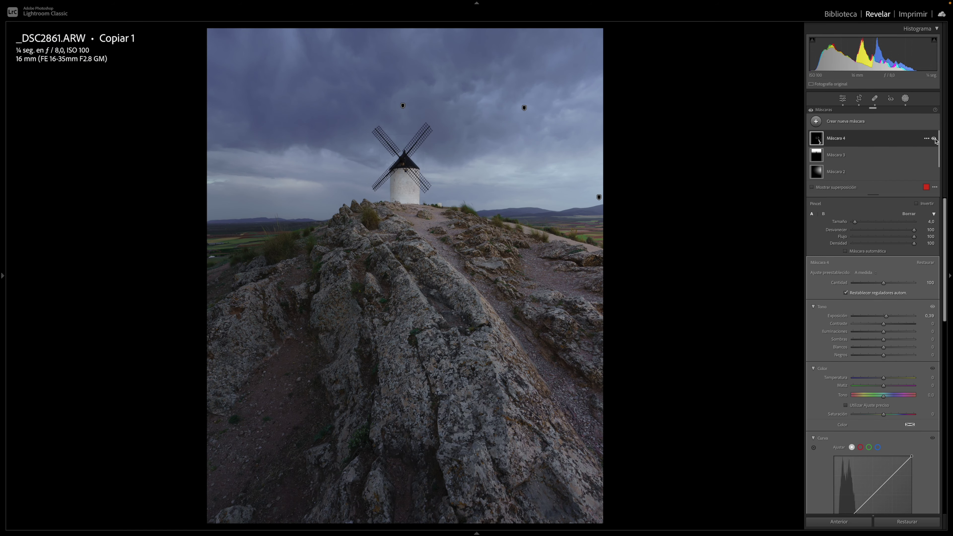
left_click(935, 138)
left_click_drag(886, 315, 944, 317)
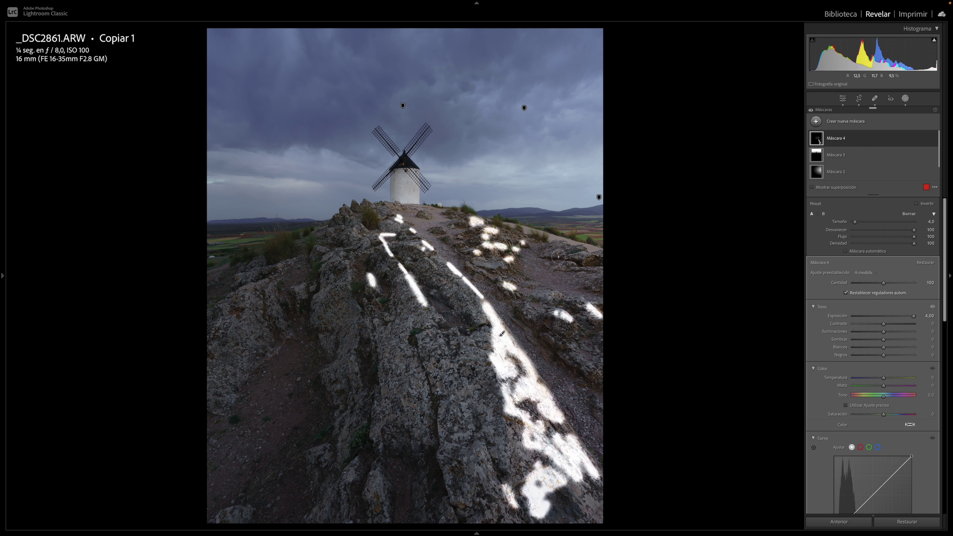
left_click_drag(580, 249, 599, 263)
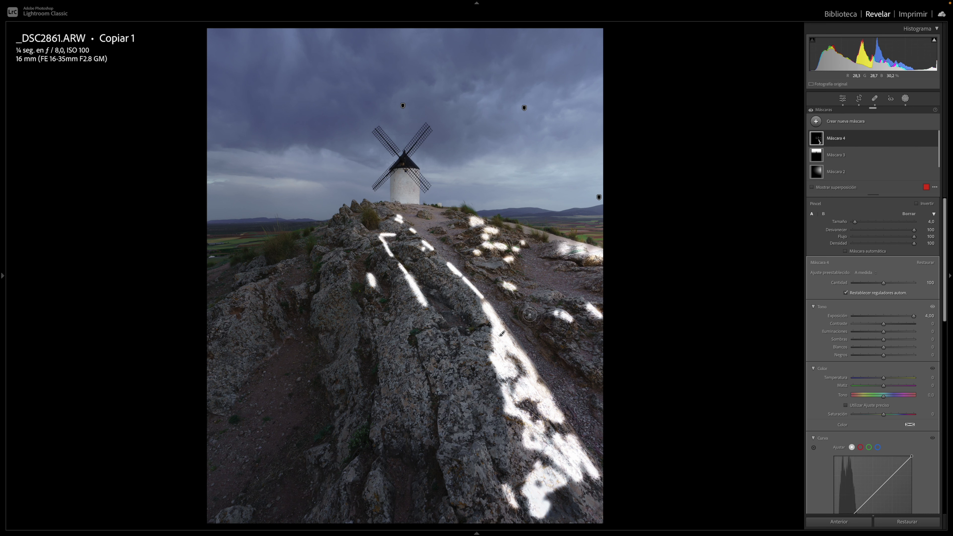
key("ctrl+z")
Brush extra patches onto the right-side, central and lower-right rocks
scroll(613, 258, "down", 5)
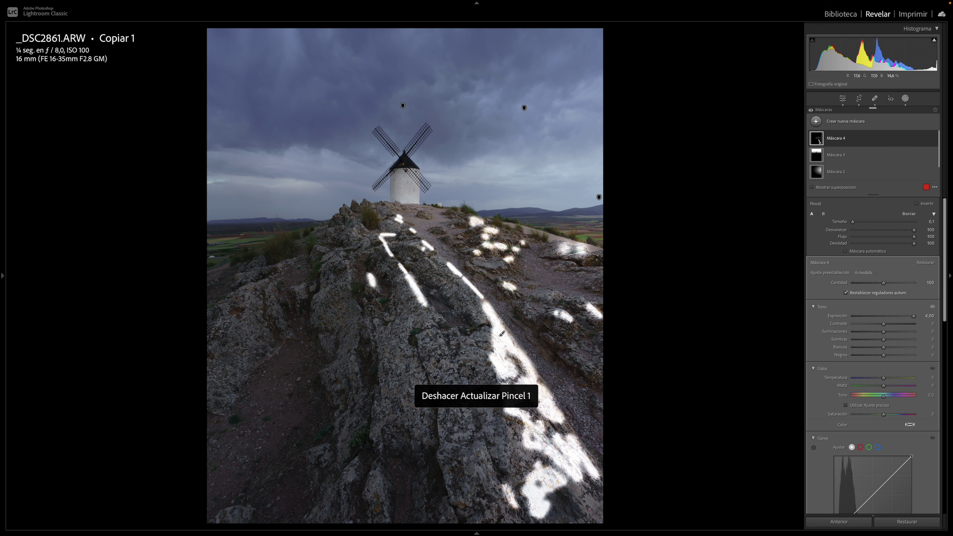
left_click_drag(595, 254, 627, 249)
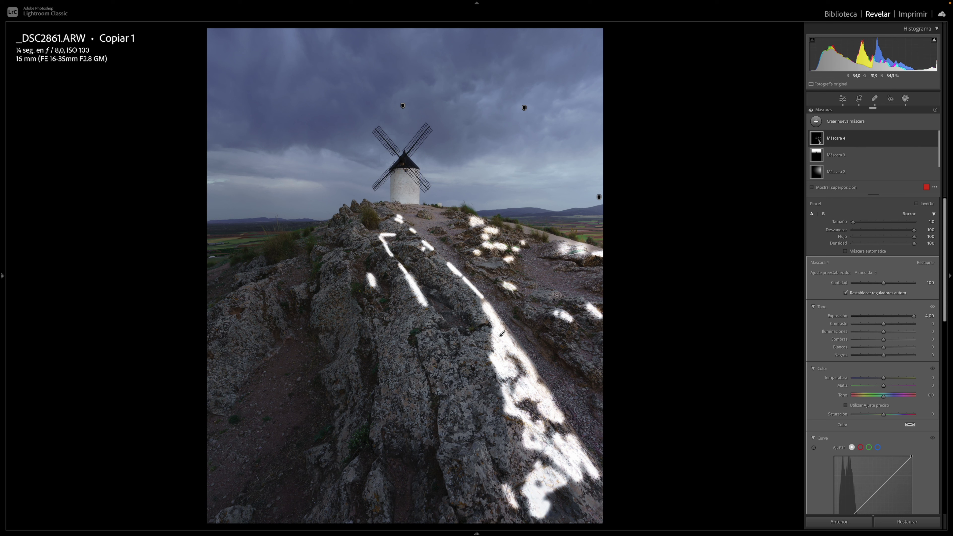
left_click_drag(558, 294, 549, 294)
left_click_drag(358, 229, 364, 240)
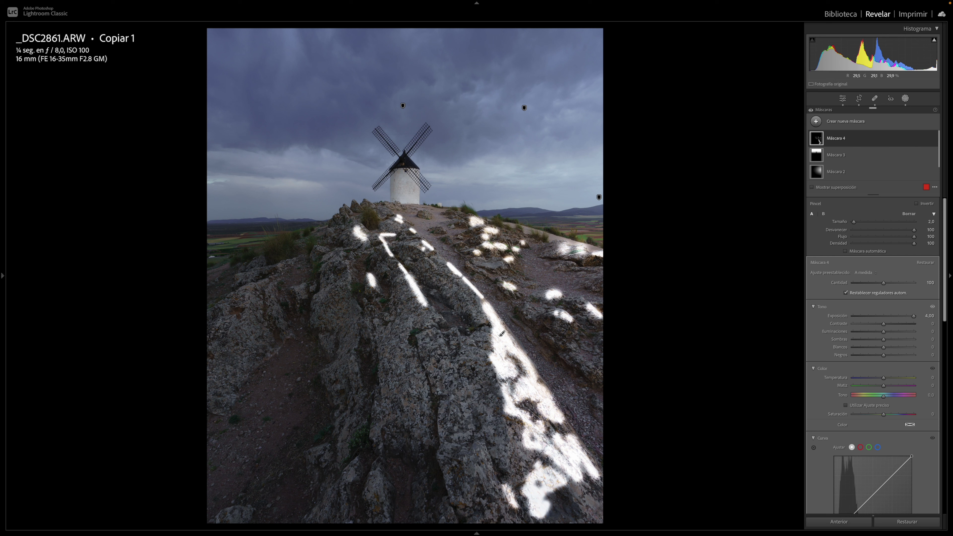
scroll(524, 382, "up", 3)
mouse_move(522, 385)
left_mouse_down()
mouse_move(555, 422)
mouse_move(546, 440)
mouse_move(598, 516)
left_mouse_up()
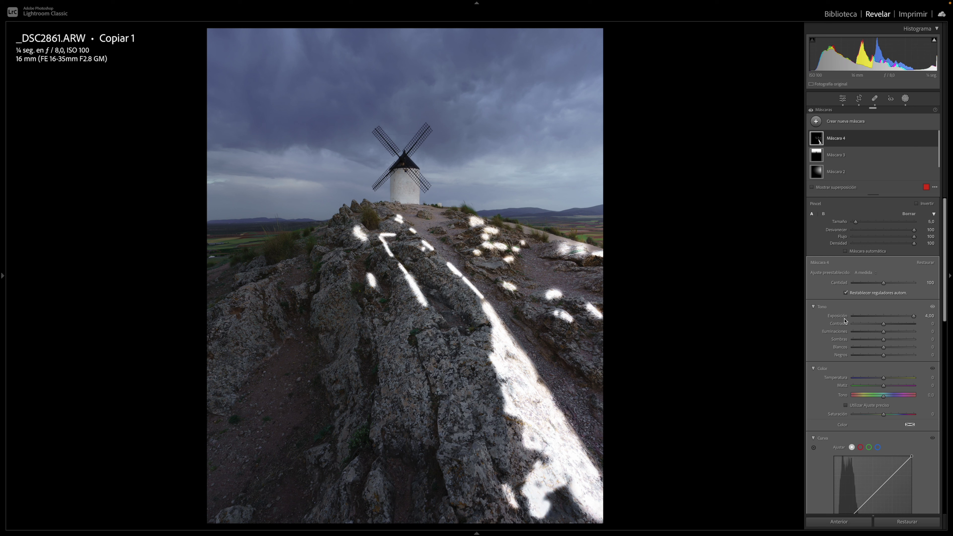
Check Máscara 4's coverage with the red overlay, then hide the overlay
key("o")
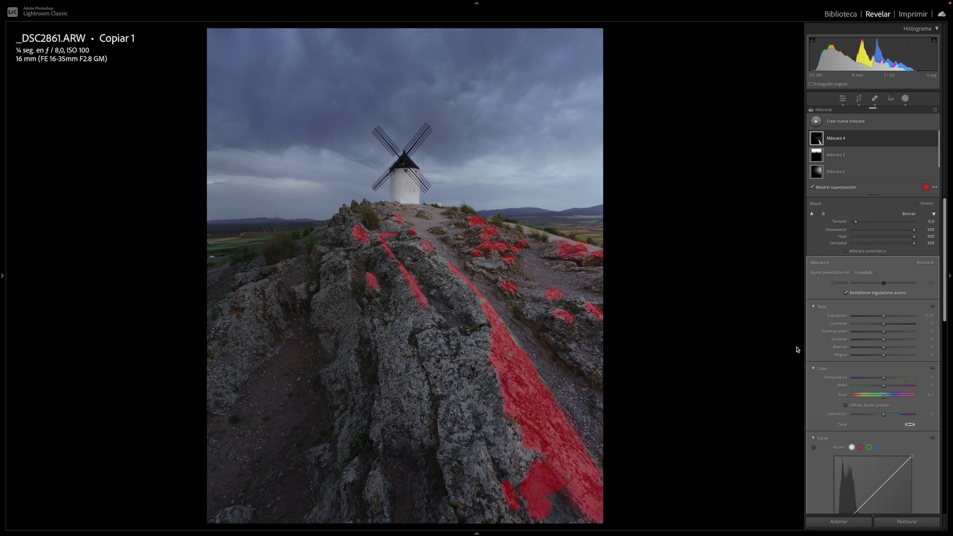
scroll(883, 474, "down", 2)
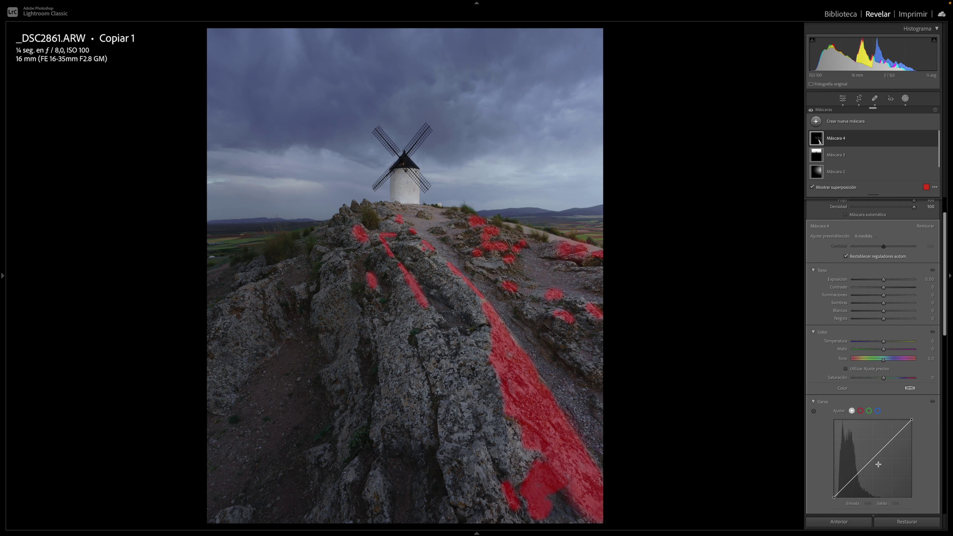
scroll(877, 454, "down", 2)
key("o")
Lift Máscara 4's tone curve with points around 51/54 and 92/106
left_click_drag(858, 453, 860, 446)
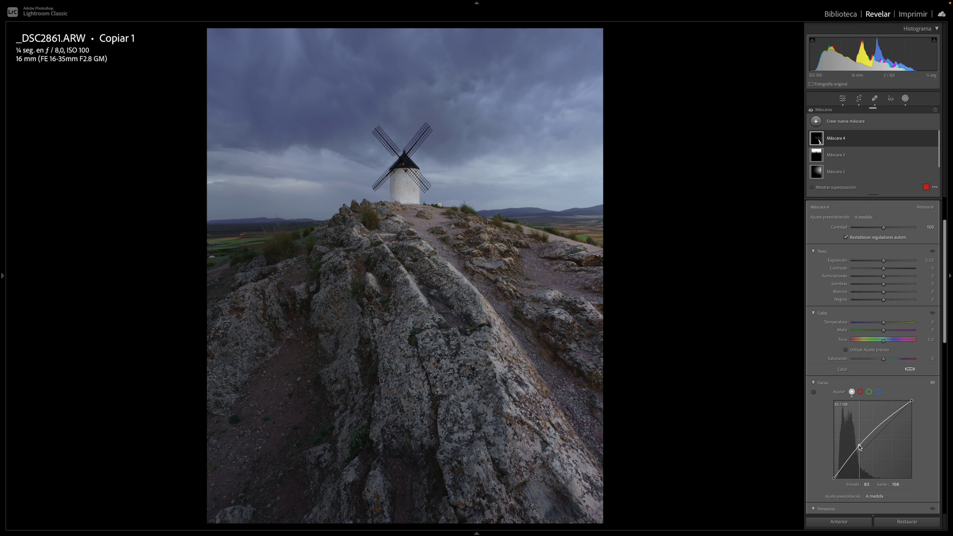
left_click_drag(860, 446, 862, 448)
left_click(847, 465)
left_click_drag(849, 466, 850, 465)
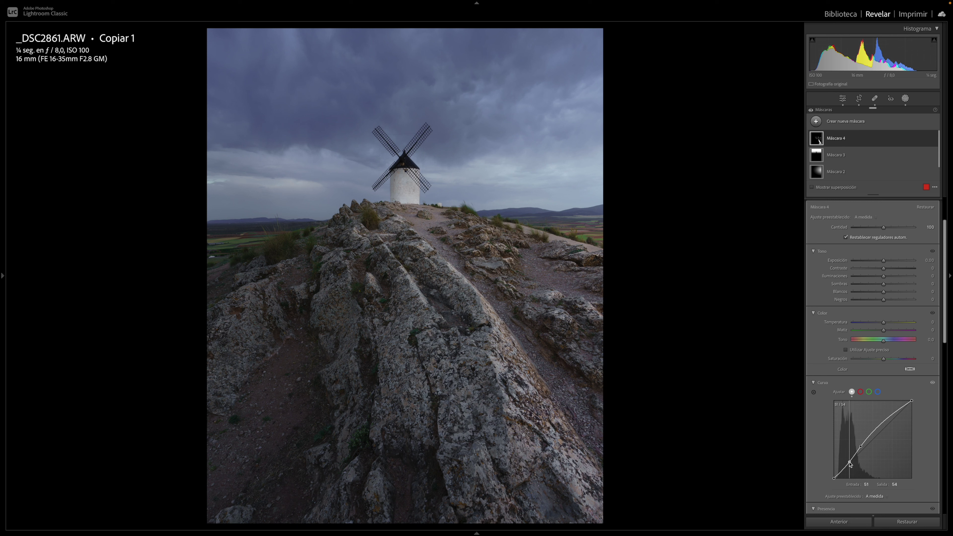
left_click(862, 447)
left_click_drag(862, 449, 862, 447)
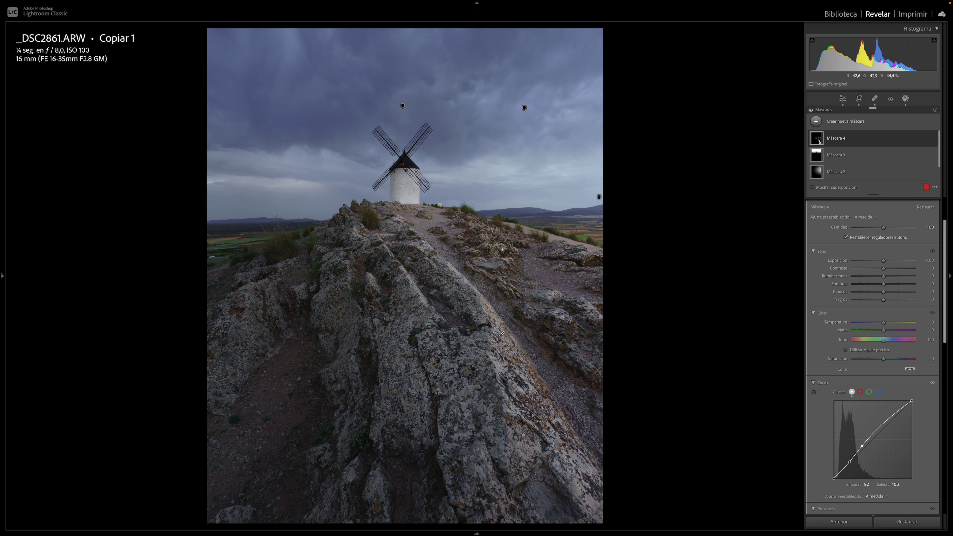
Create a new brush mask, Máscara 5, with exposure -4.00
left_click(821, 123)
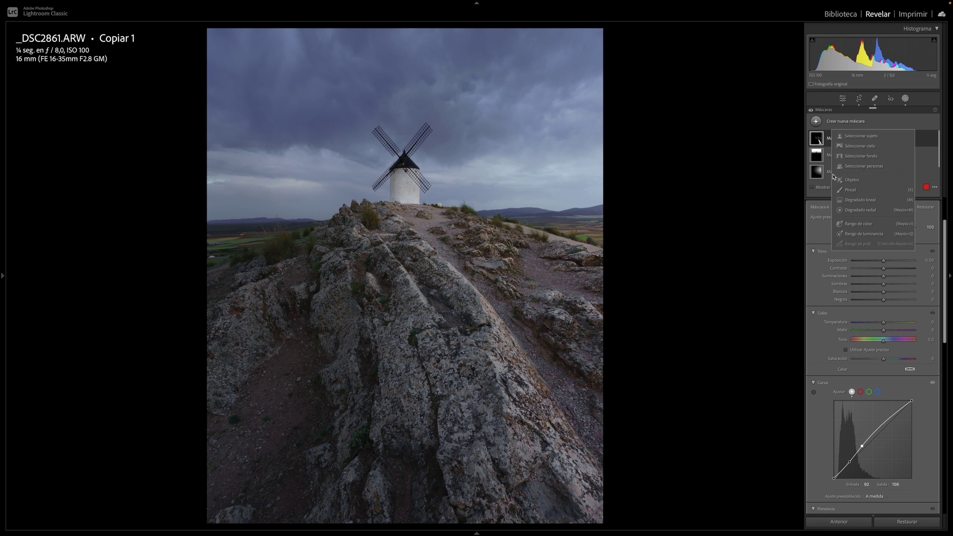
left_click(853, 190)
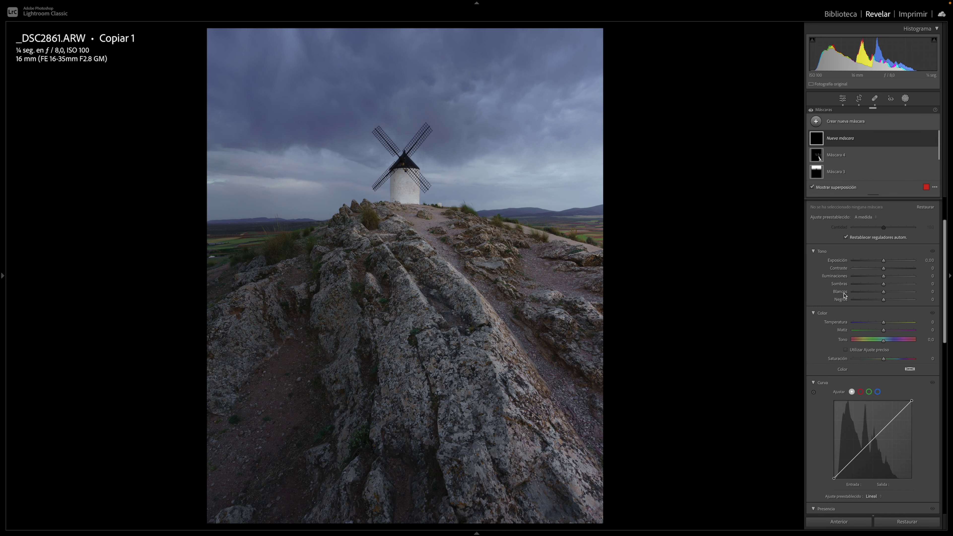
left_click_drag(884, 260, 747, 270)
Darken the left-centre, central and lower-left rocks and path with the brush
mouse_move(328, 279)
left_mouse_down()
mouse_move(263, 323)
mouse_move(292, 341)
mouse_move(361, 338)
left_mouse_up()
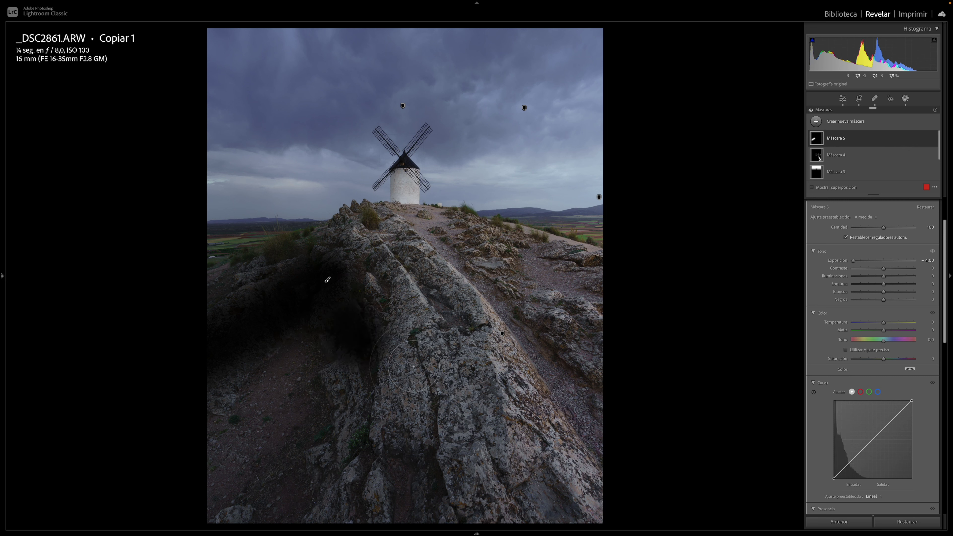
left_click_drag(426, 387, 443, 507)
left_click_drag(401, 453, 469, 518)
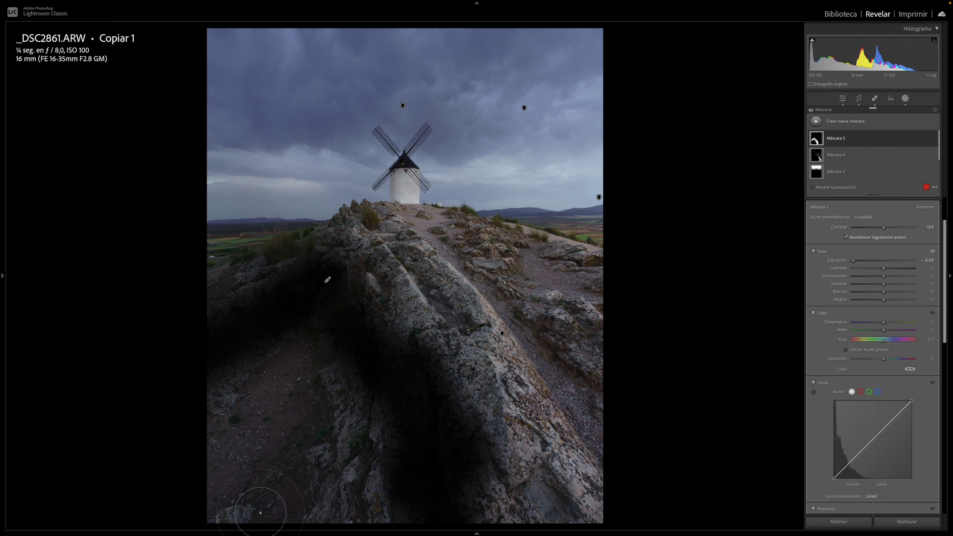
left_click_drag(245, 511, 352, 447)
left_click_drag(187, 458, 317, 399)
mouse_move(145, 405)
left_mouse_down()
mouse_move(258, 375)
mouse_move(366, 451)
left_mouse_up()
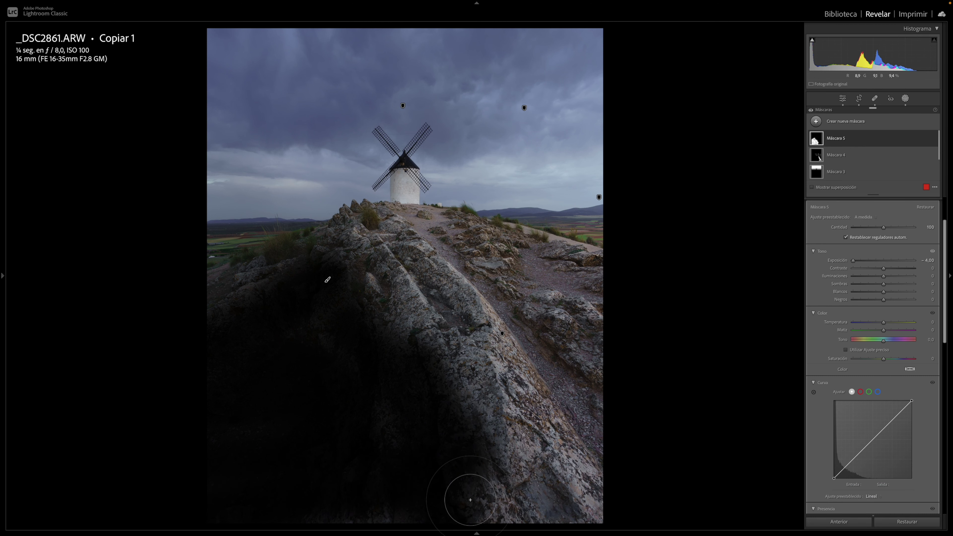
Darken the right-side rocks and the rocks left of the windmill's base
scroll(586, 356, "down", 3)
scroll(544, 340, "down", 3)
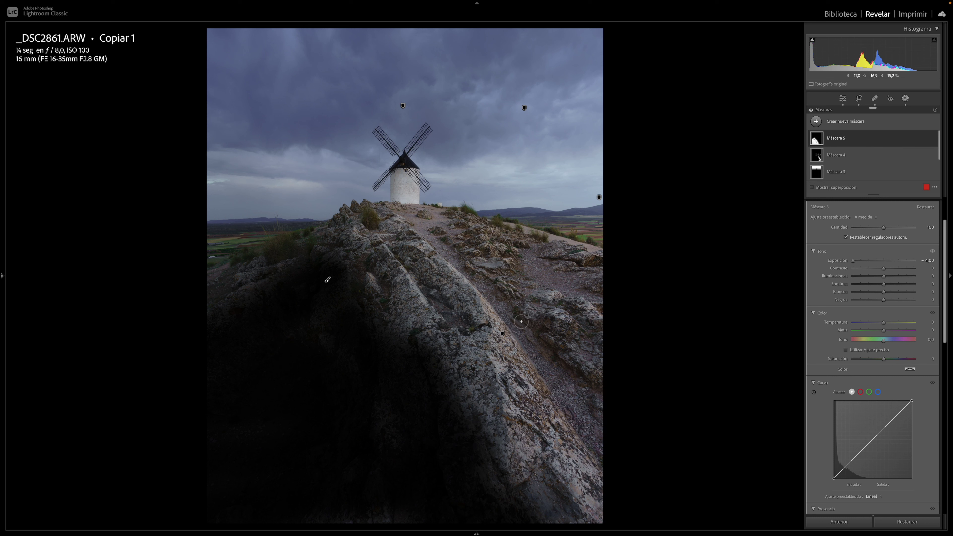
mouse_move(524, 324)
left_mouse_down()
mouse_move(556, 331)
mouse_move(567, 352)
mouse_move(558, 356)
mouse_move(618, 411)
left_mouse_up()
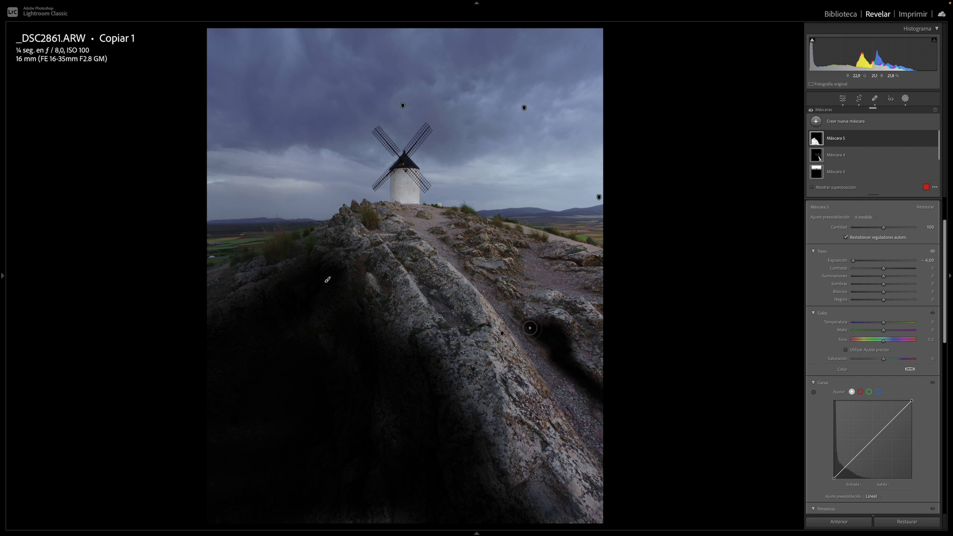
left_click_drag(566, 374, 532, 298)
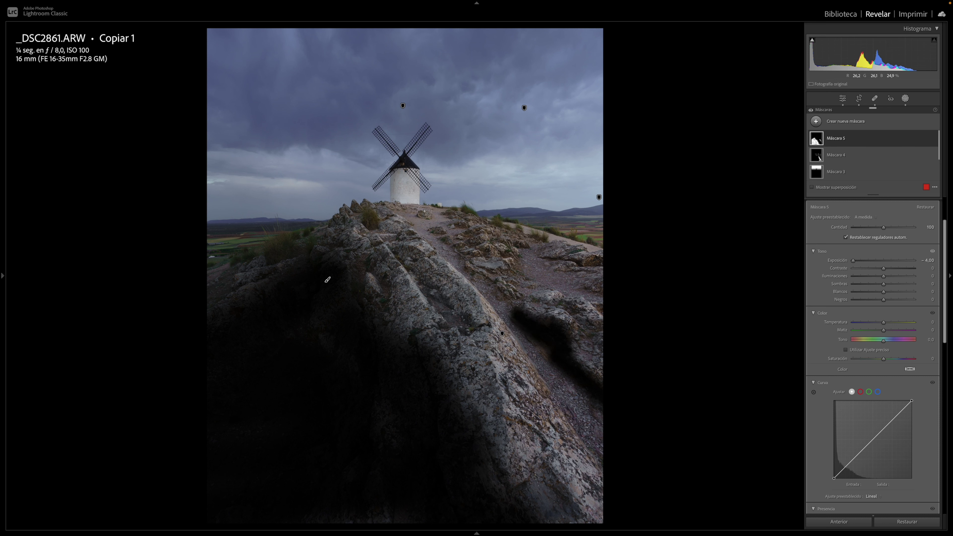
mouse_move(342, 237)
left_mouse_down()
mouse_move(343, 218)
mouse_move(300, 260)
mouse_move(187, 309)
left_mouse_up()
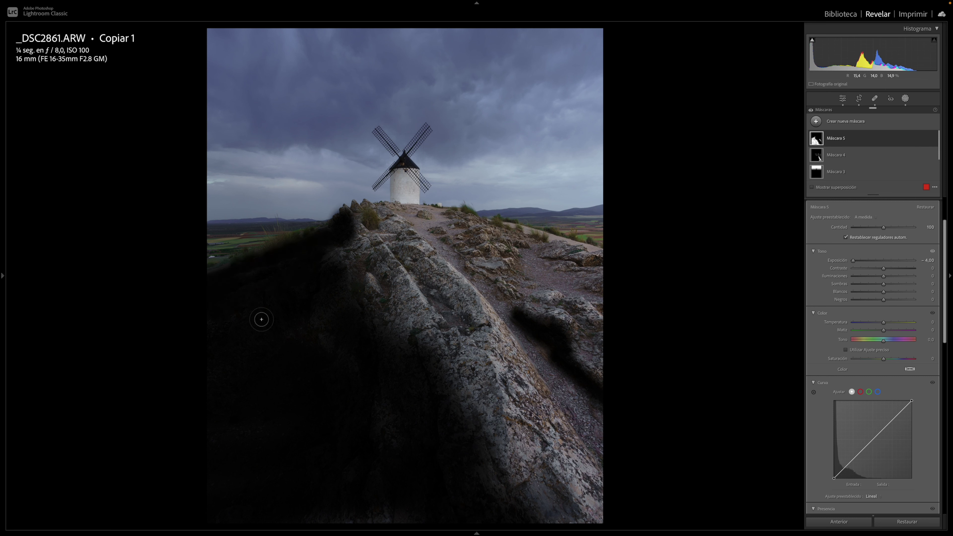
Darken the rock left of the path, the central ridge, and the bottom-right rock
left_click_drag(365, 254, 332, 301)
left_click_drag(354, 234, 337, 260)
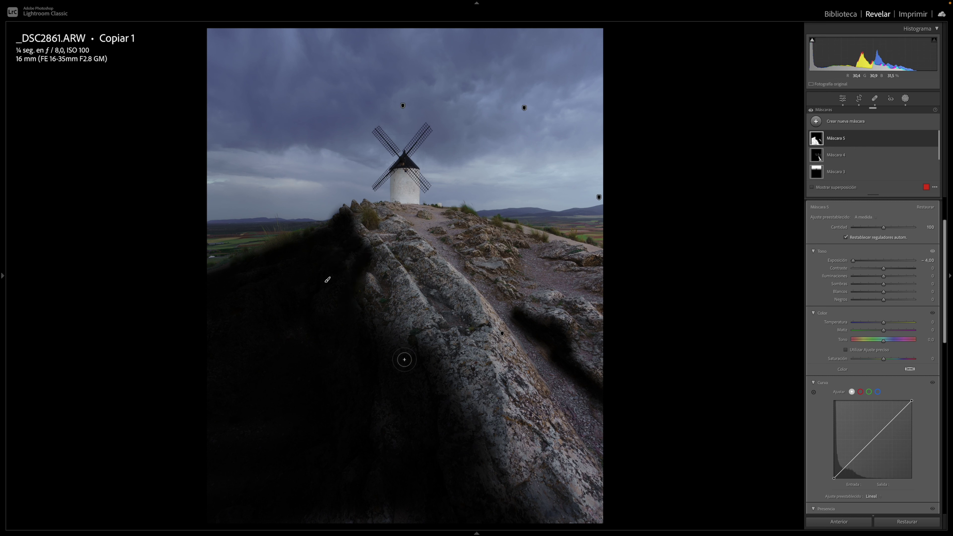
mouse_move(383, 261)
left_mouse_down()
mouse_move(407, 367)
mouse_move(447, 361)
mouse_move(485, 404)
mouse_move(456, 418)
left_mouse_up()
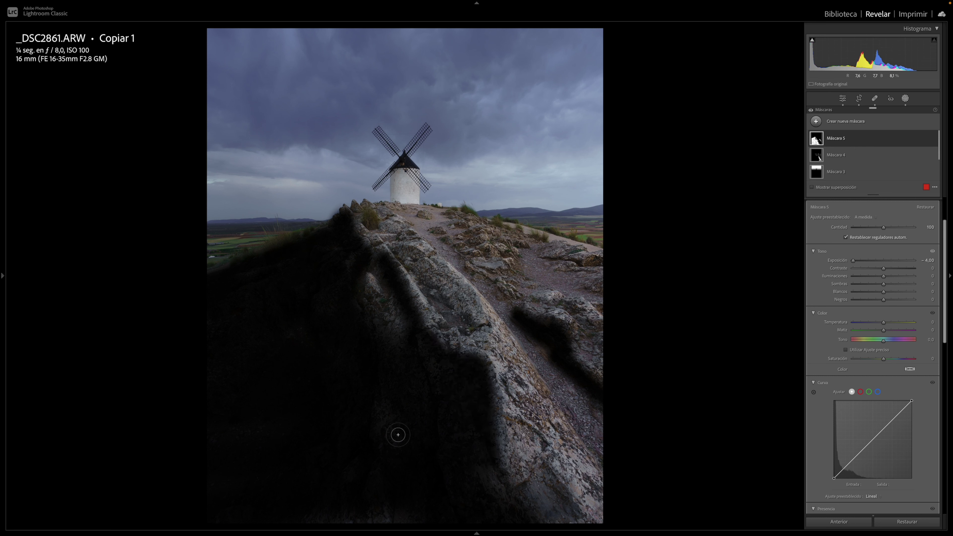
mouse_move(402, 366)
left_mouse_down()
mouse_move(402, 324)
mouse_move(365, 299)
left_mouse_up()
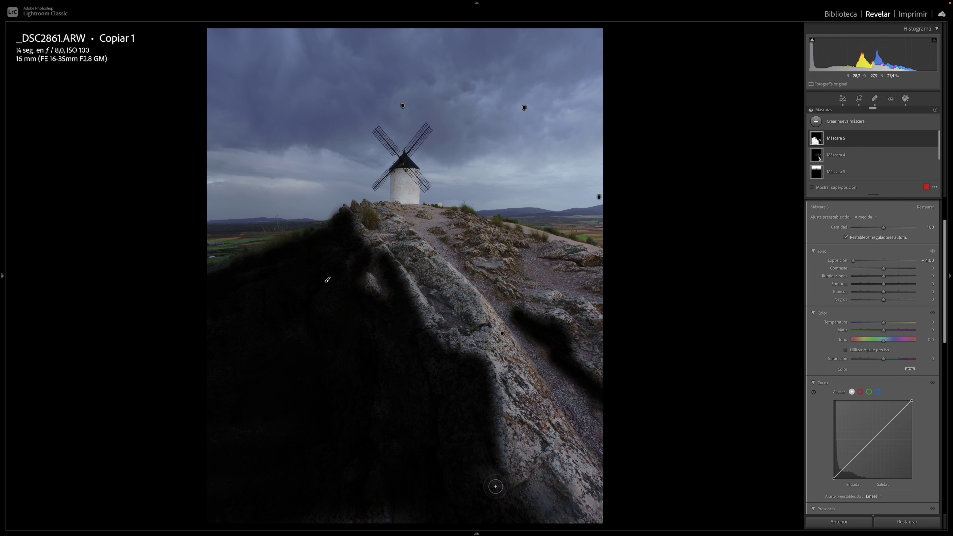
mouse_move(527, 501)
left_mouse_down()
mouse_move(561, 509)
mouse_move(351, 528)
left_mouse_up()
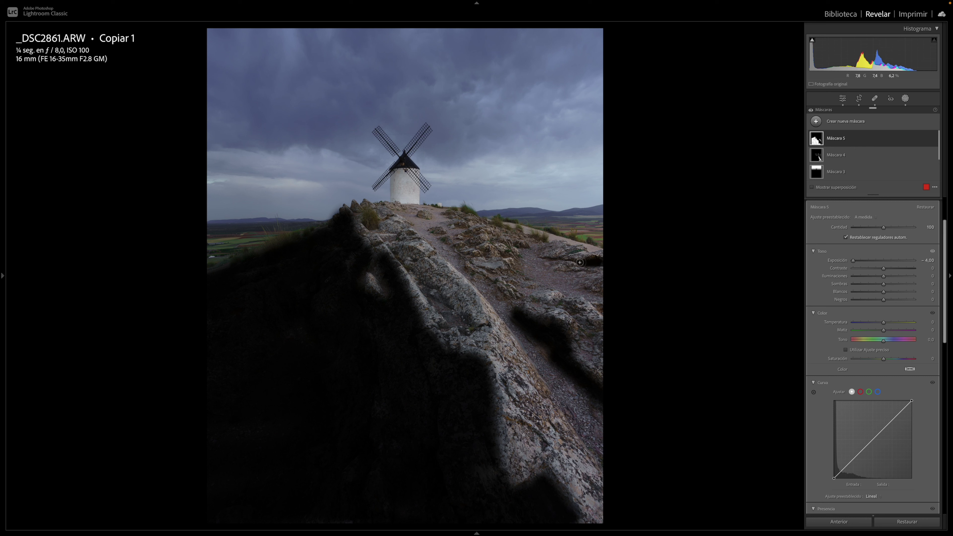
mouse_move(580, 262)
left_mouse_down()
mouse_move(446, 240)
mouse_move(411, 195)
left_mouse_up()
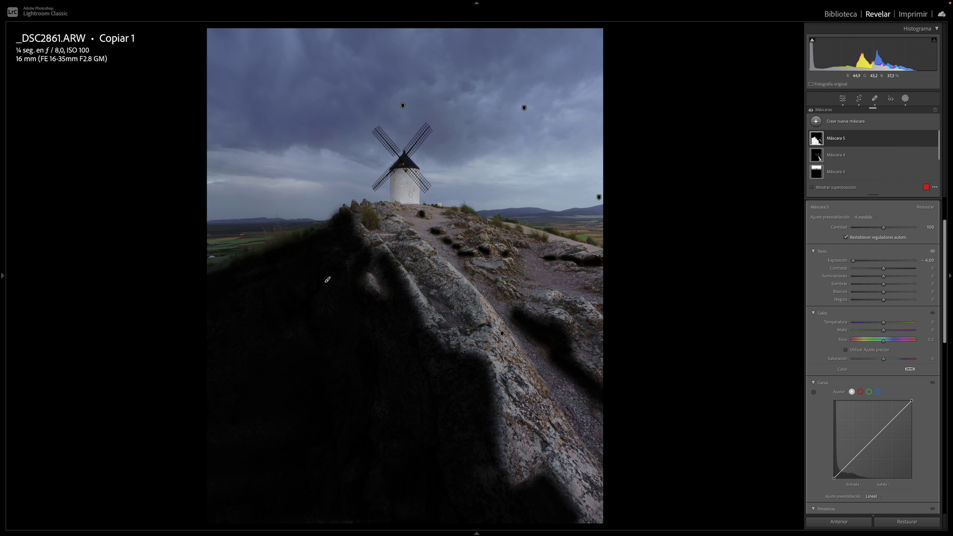
Extend Máscara 5's -4,00 darkening along the windmill tower's left side, then fit the photo
key("z")
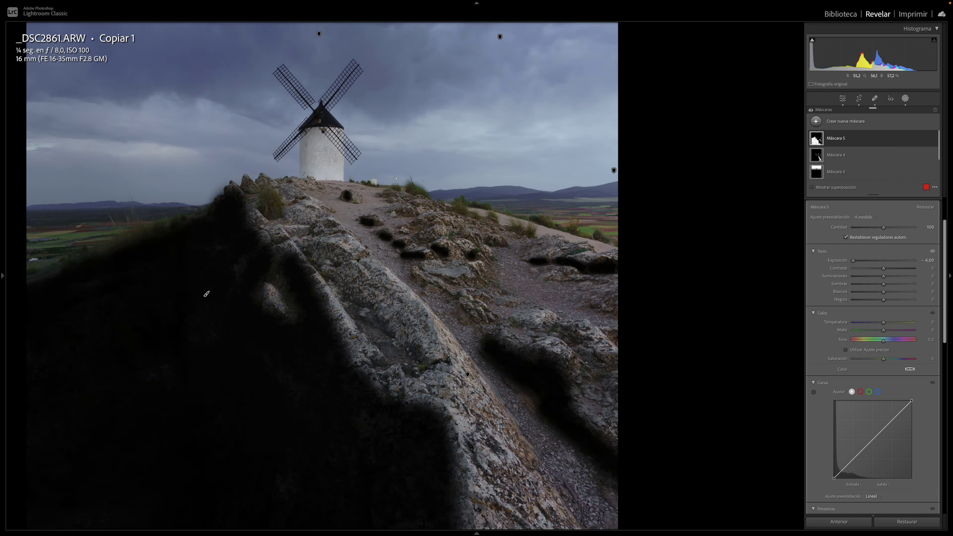
left_click_drag(297, 157, 610, 365)
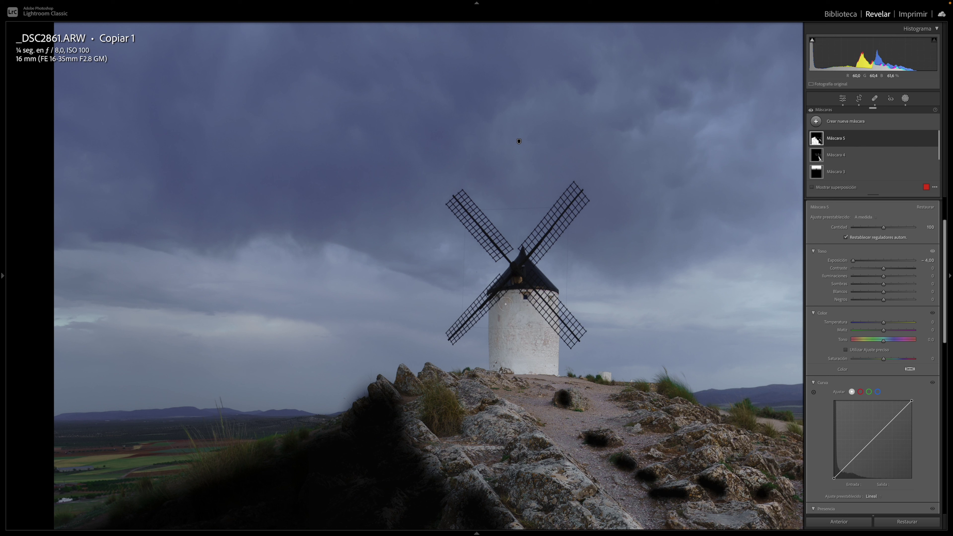
mouse_move(498, 296)
left_mouse_down()
mouse_move(495, 362)
mouse_move(513, 367)
mouse_move(505, 359)
mouse_move(520, 318)
left_mouse_up()
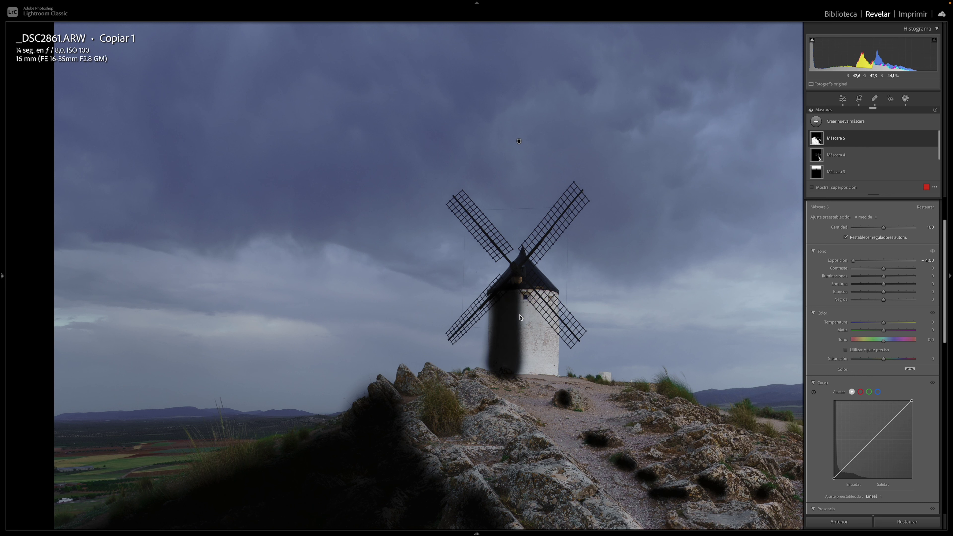
left_click_drag(517, 366, 520, 372)
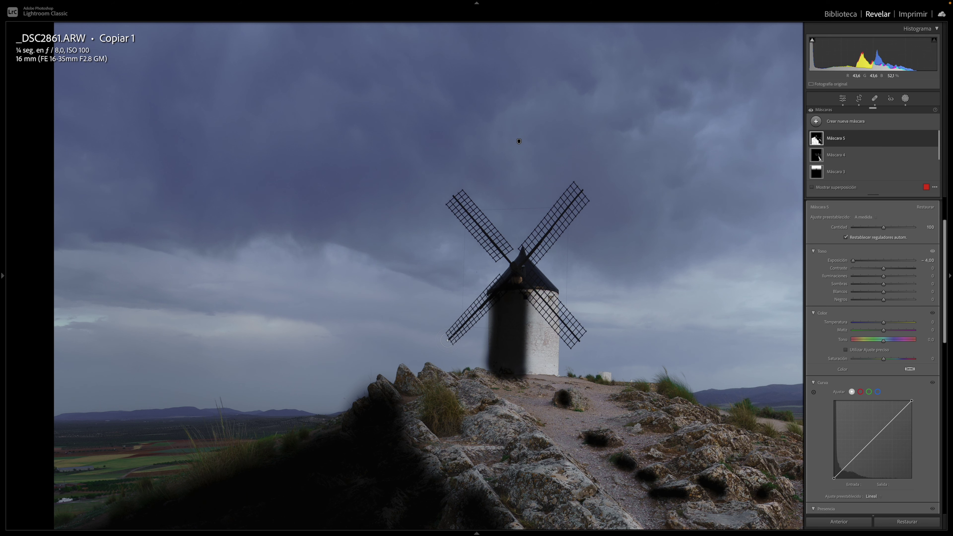
key("z")
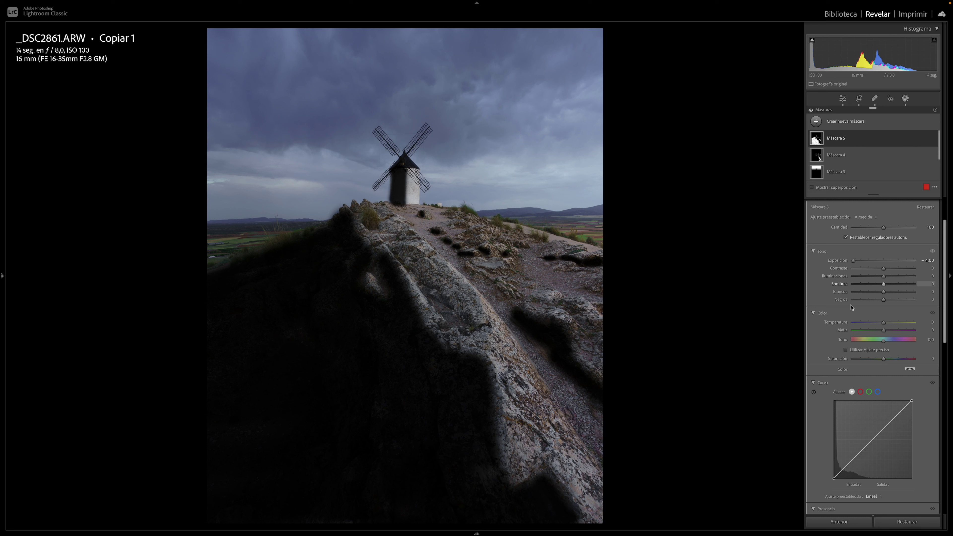
Reset Máscara 5's exposure to 0 and darken it with a curve point at 89→75
double_click(844, 262)
left_click_drag(840, 474, 843, 475)
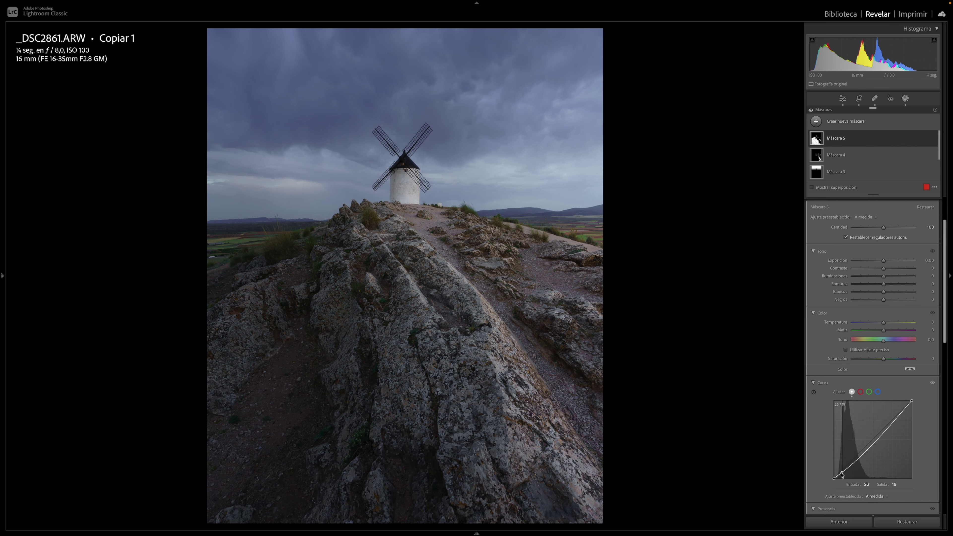
left_click_drag(843, 475, 862, 457)
Compare the photo with and without Máscara 5, set its amount to 82, and close masking
left_click(935, 138)
left_click(935, 139)
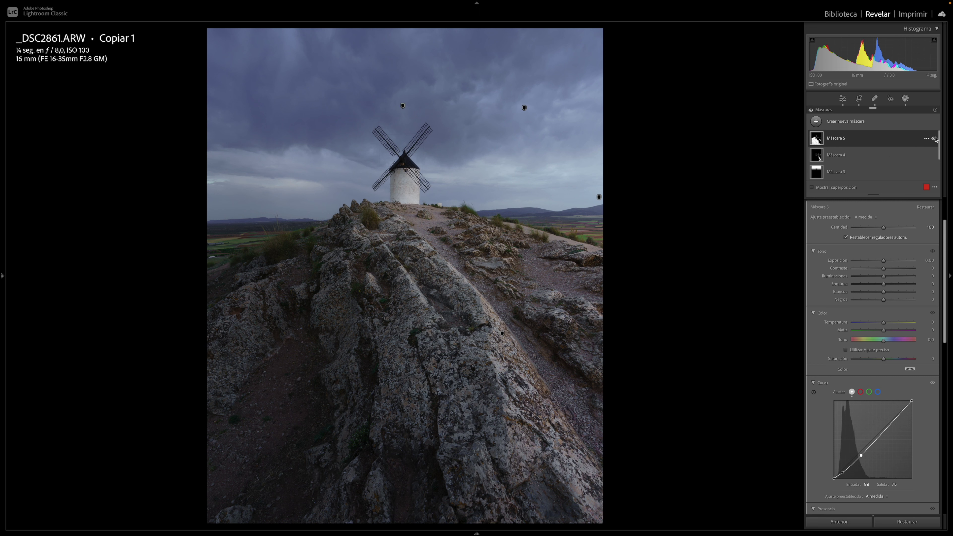
left_click(935, 139)
left_click_drag(883, 227, 874, 230)
left_click(906, 98)
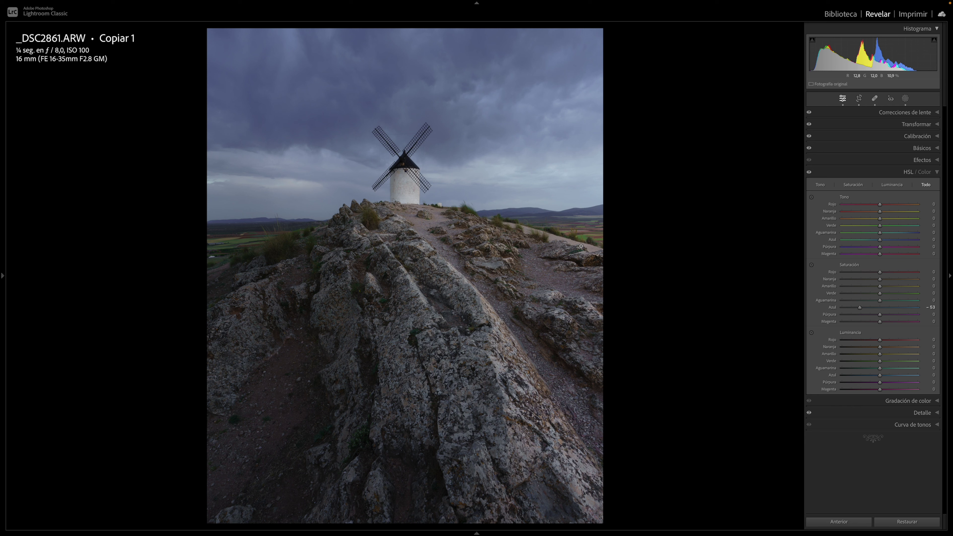
Create a new radial gradient mask drawn as an ellipse over the photo's right side
left_click(906, 98)
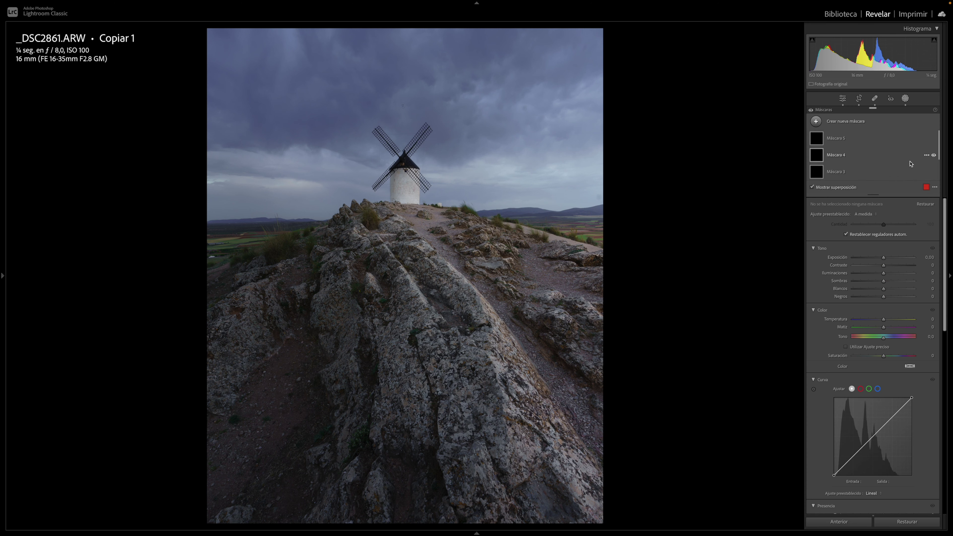
left_click(840, 121)
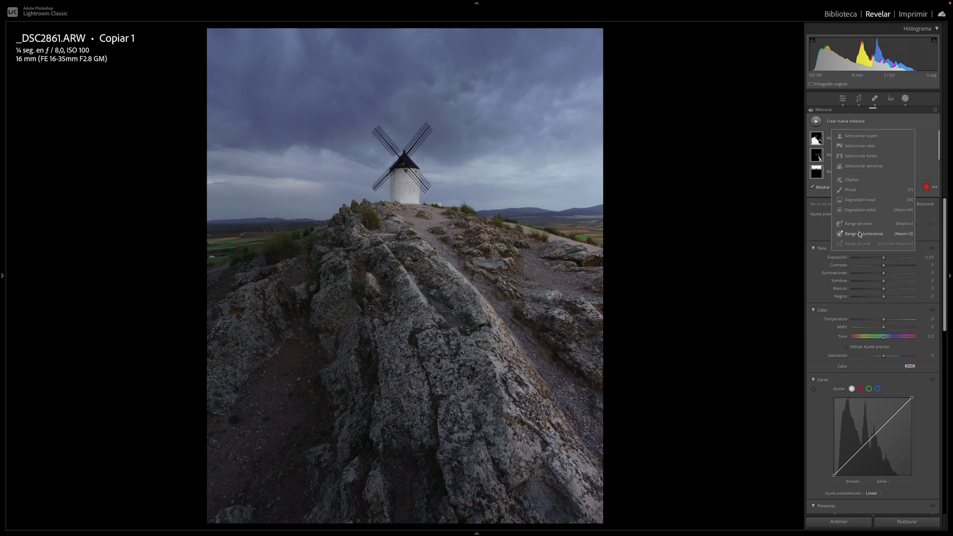
left_click(861, 210)
left_click_drag(668, 192, 422, 263)
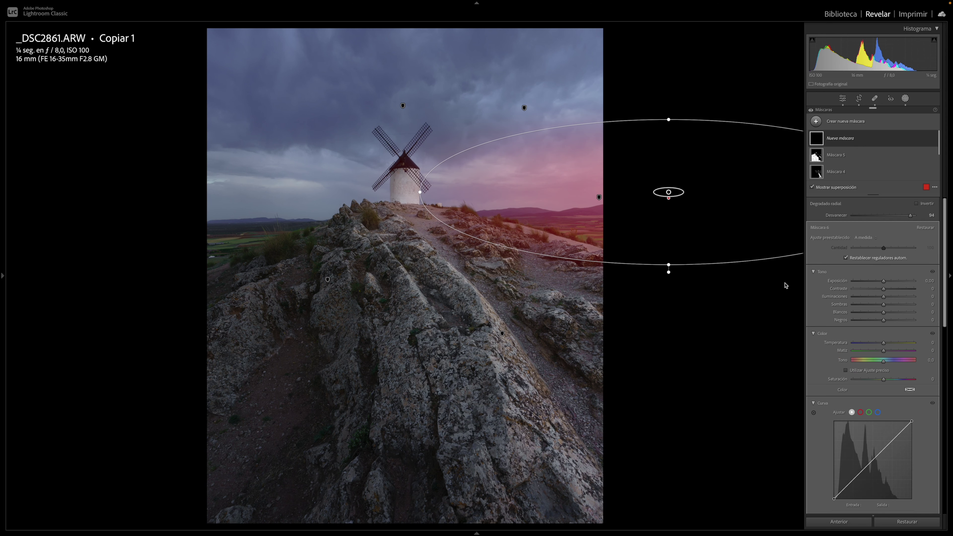
Raise the radial gradient's exposure to 0.66, keeping its temperature neutral
left_click_drag(886, 348, 896, 347)
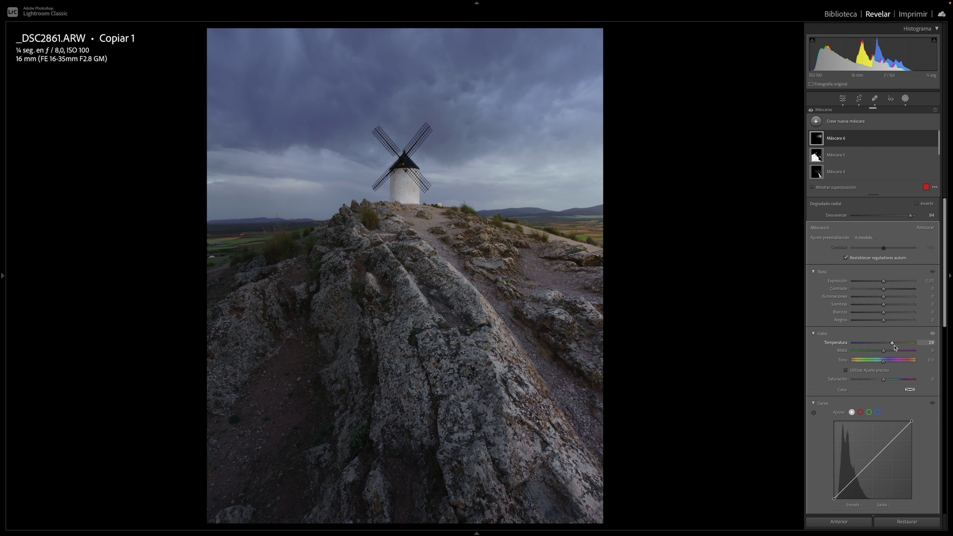
left_click_drag(883, 282, 889, 286)
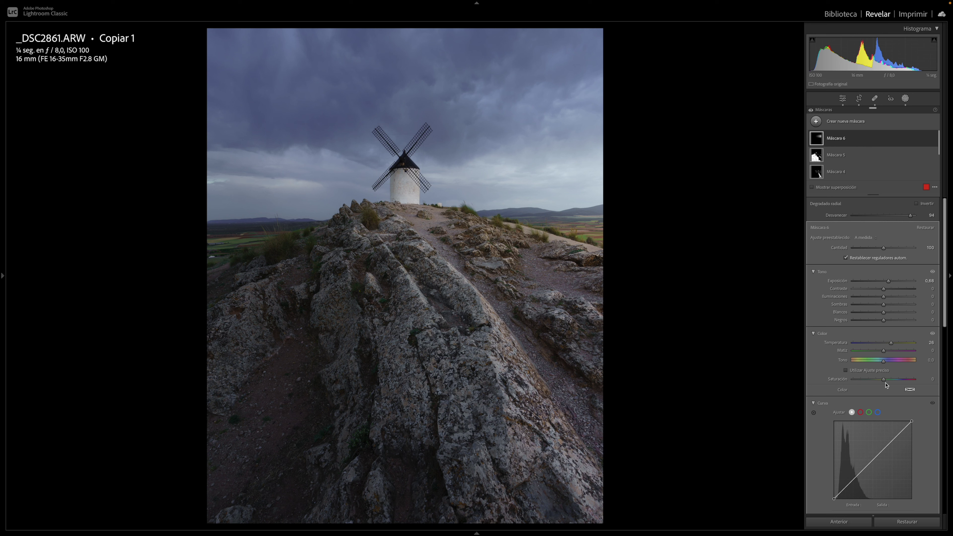
double_click(892, 344)
Tint the gradient warm yellow at 67% saturation and lift its curve midpoint 112→124
left_click(906, 391)
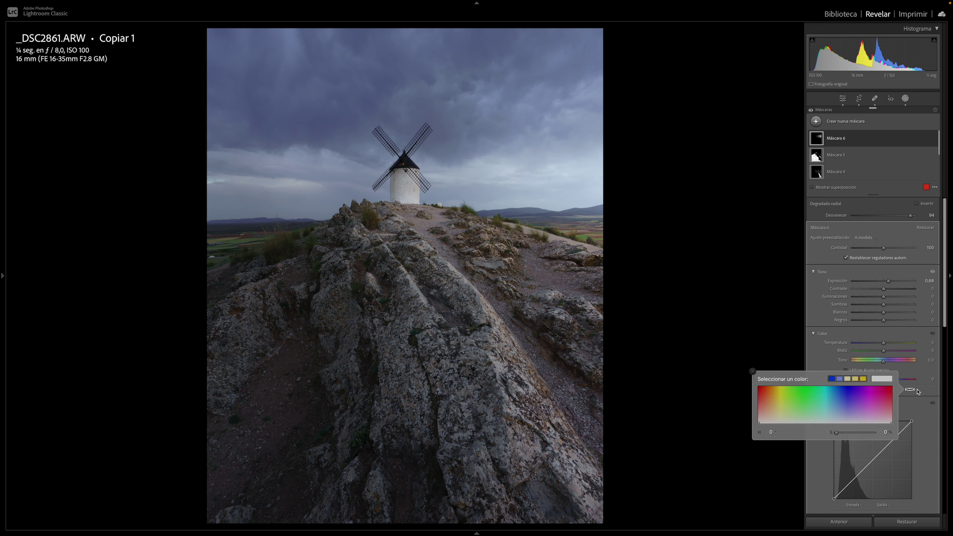
left_click(771, 406)
left_click_drag(855, 432, 896, 436)
mouse_move(877, 439)
left_mouse_down()
mouse_move(863, 438)
mouse_move(919, 433)
left_mouse_up()
left_click(753, 371)
left_click(863, 468)
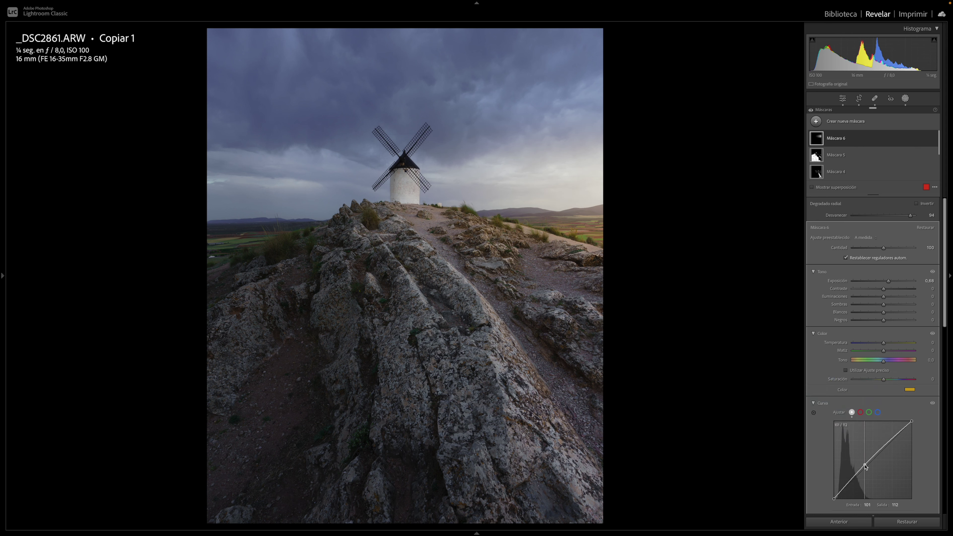
left_click_drag(865, 467, 868, 461)
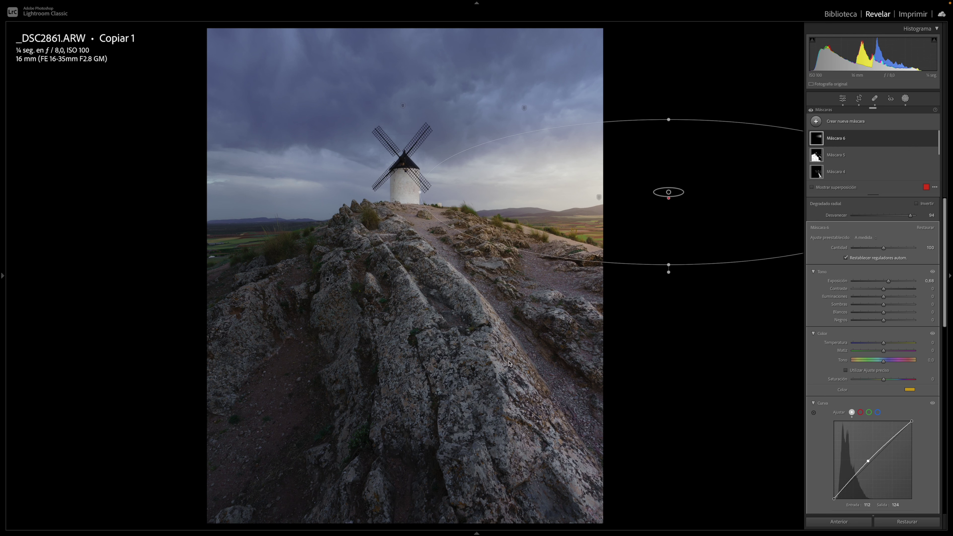
Soften the radial glow with negative Dehaze
scroll(870, 406, "down", 3)
scroll(878, 432, "down", 2)
left_click_drag(890, 472, 880, 468)
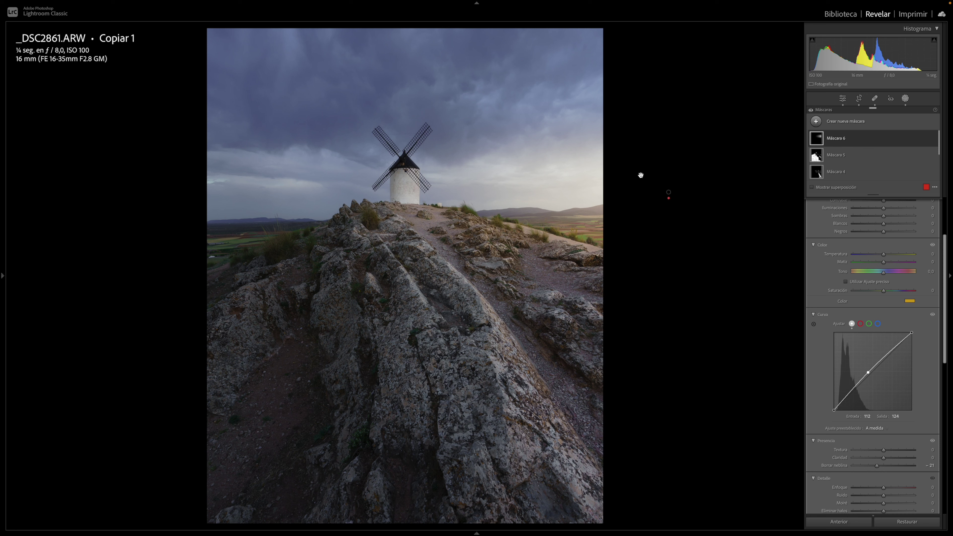
Reshape the glow ellipse: shift it right and lower, widen over the windmill, make it taller
left_click_drag(669, 192, 740, 196)
left_click_drag(492, 196, 379, 191)
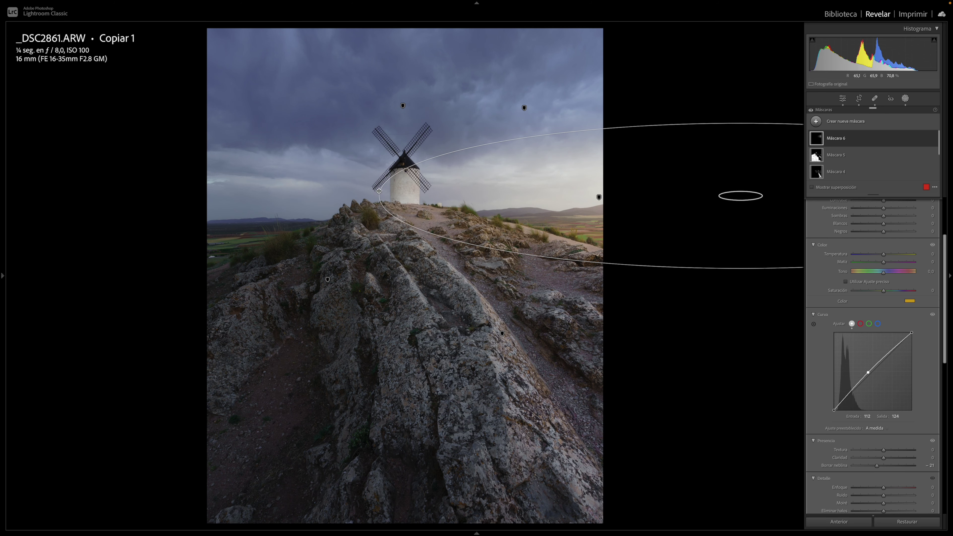
left_click_drag(741, 269, 741, 329)
left_click_drag(742, 196, 745, 224)
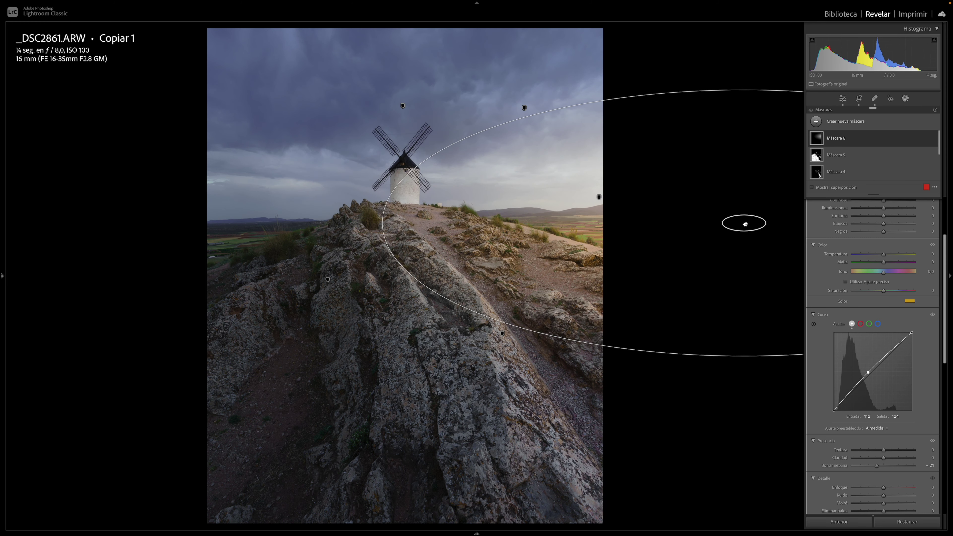
Add a 77→78 curve point, set the mask Amount to 29, compare with/without, then exit masking
left_click(855, 387)
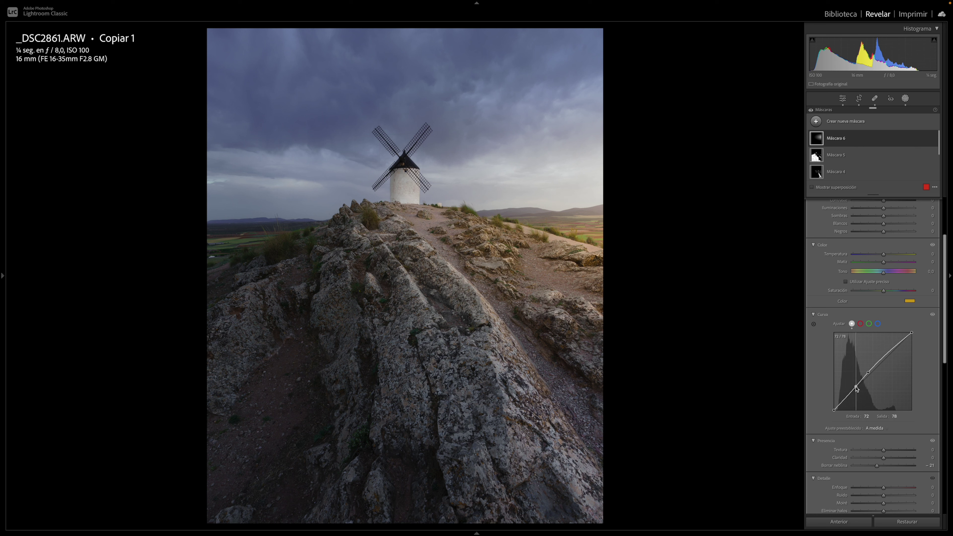
left_click_drag(856, 387, 857, 388)
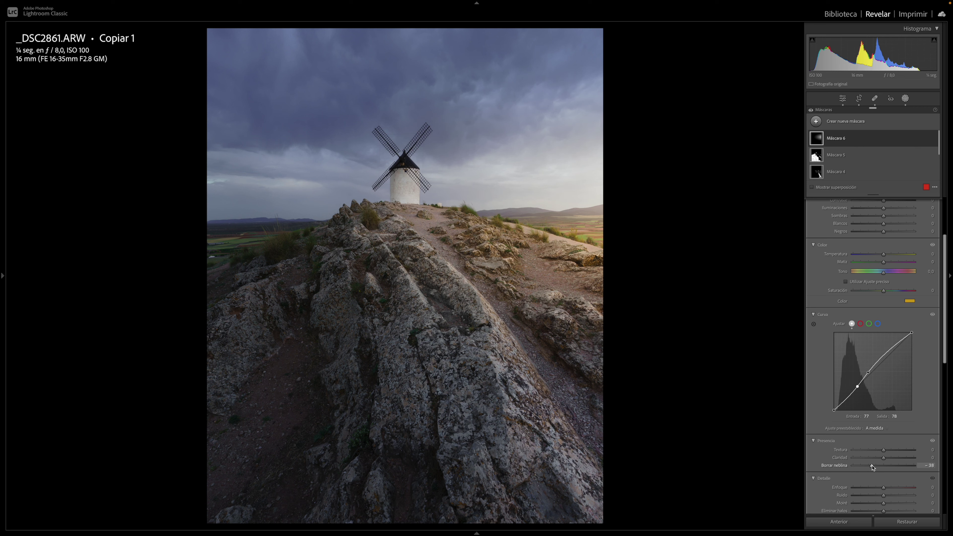
scroll(886, 255, "up", 3)
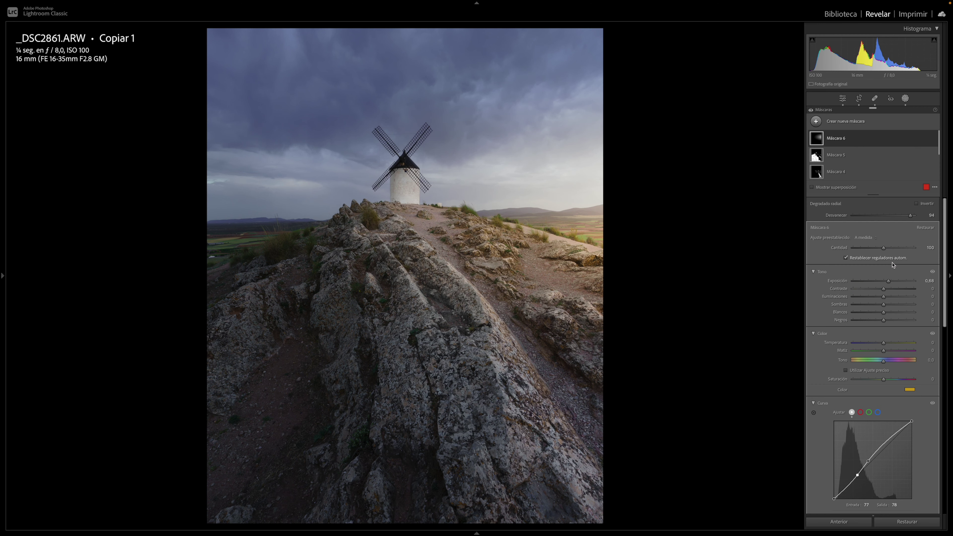
left_click_drag(875, 251, 875, 251)
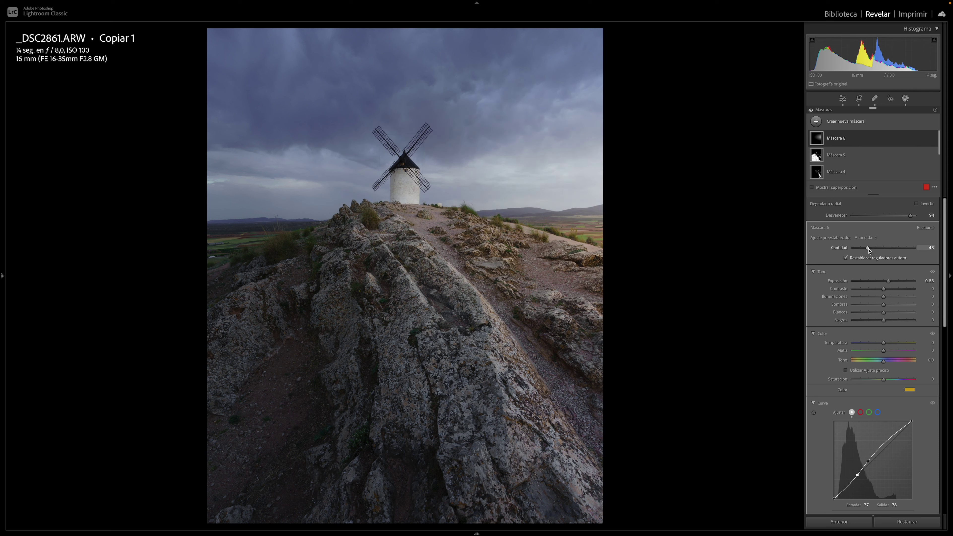
left_click(935, 139)
left_click(935, 139)
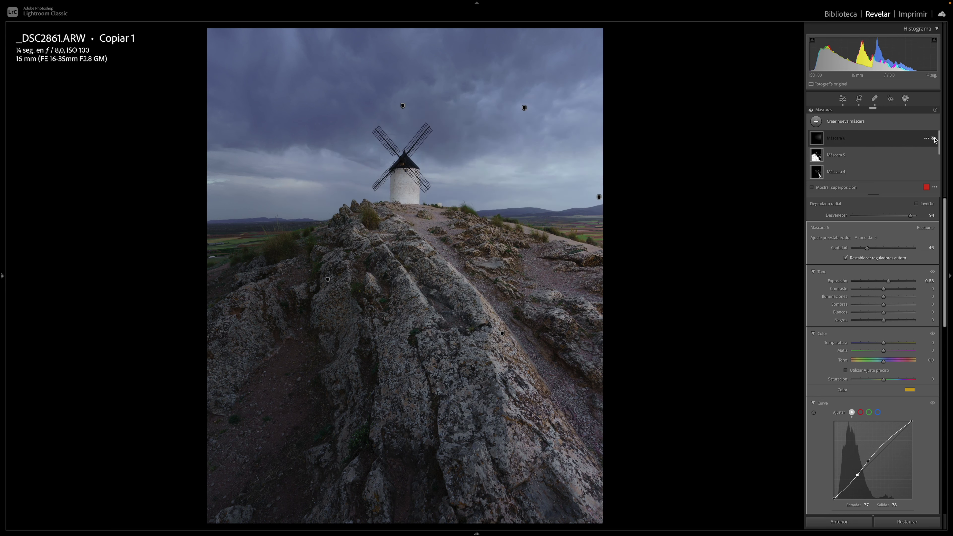
left_click_drag(867, 248, 863, 249)
left_click(934, 139)
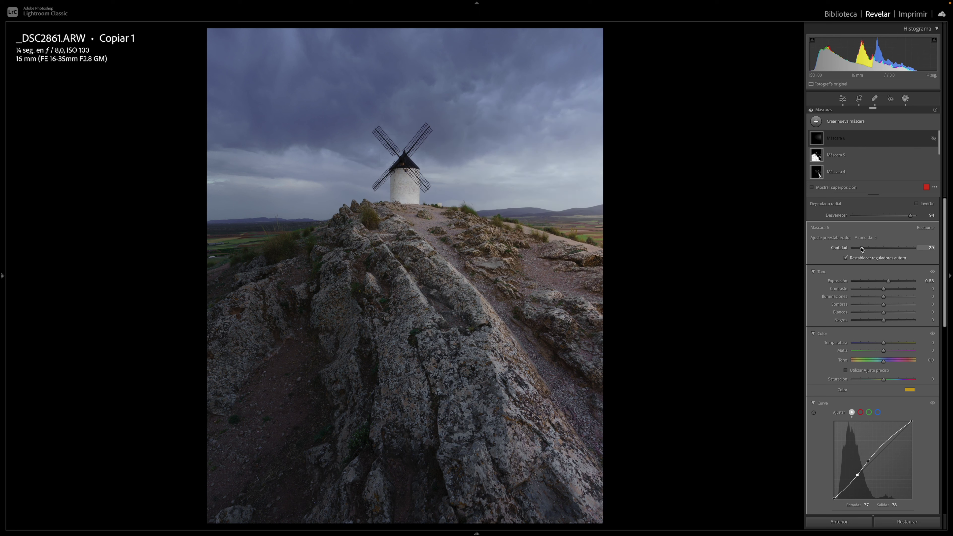
left_click(934, 139)
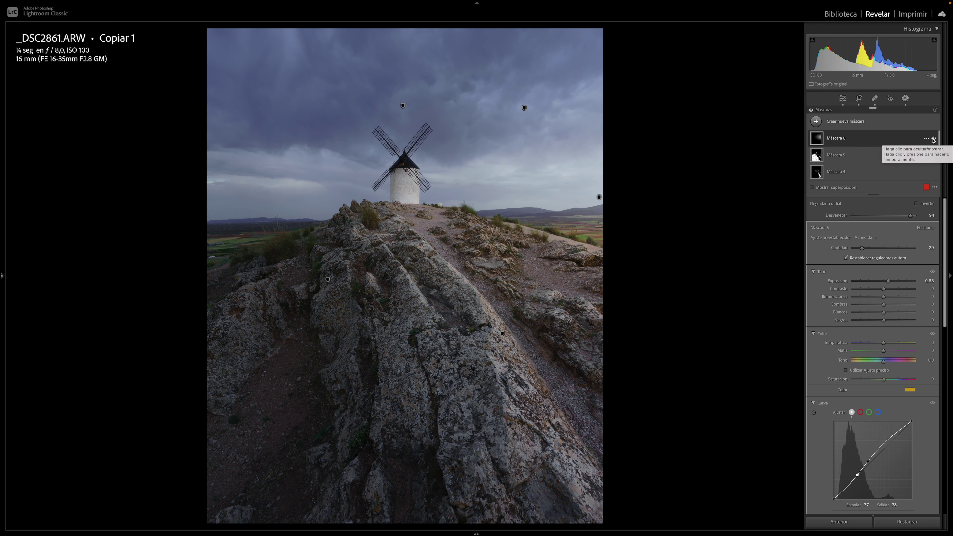
left_click(934, 140)
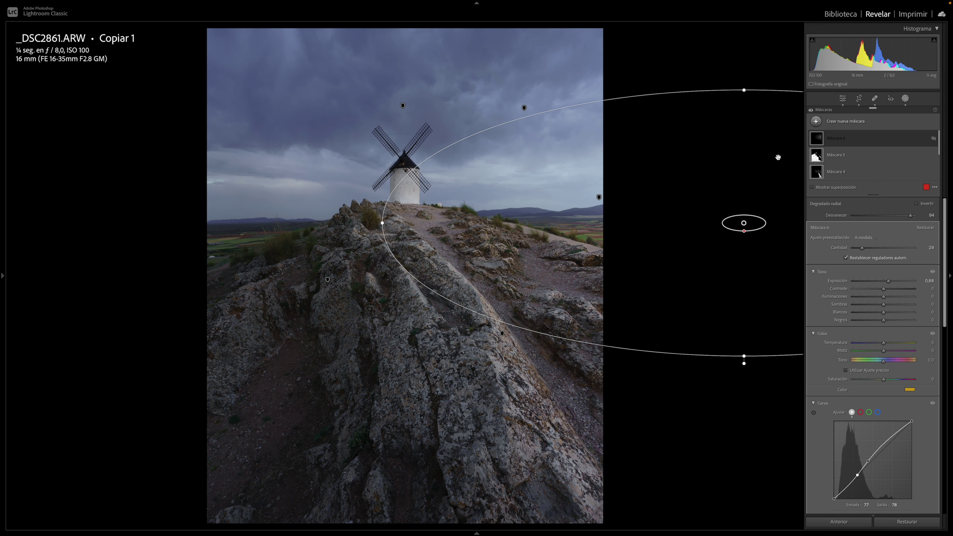
left_click(907, 99)
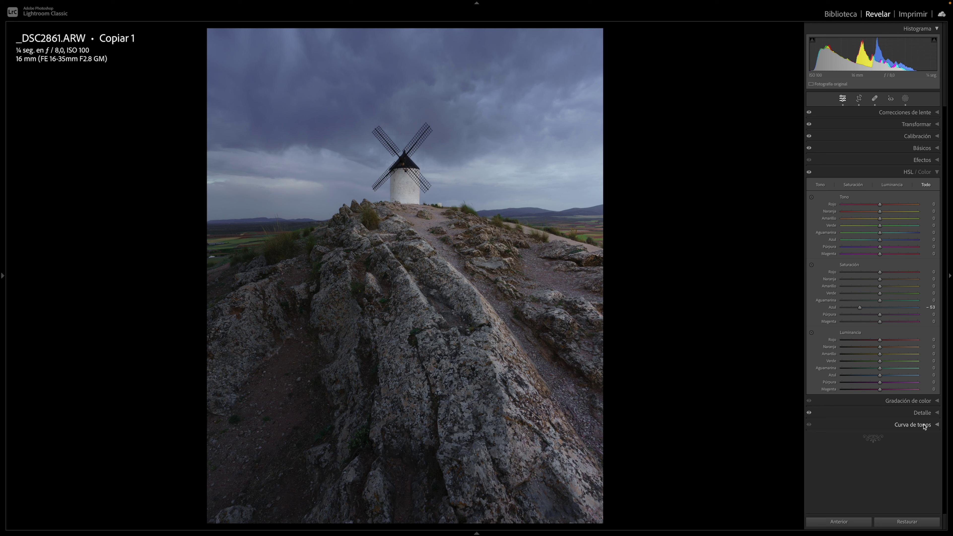
Grade the highlights toward warm orange at hue 37 and saturation about 28
left_click(916, 401)
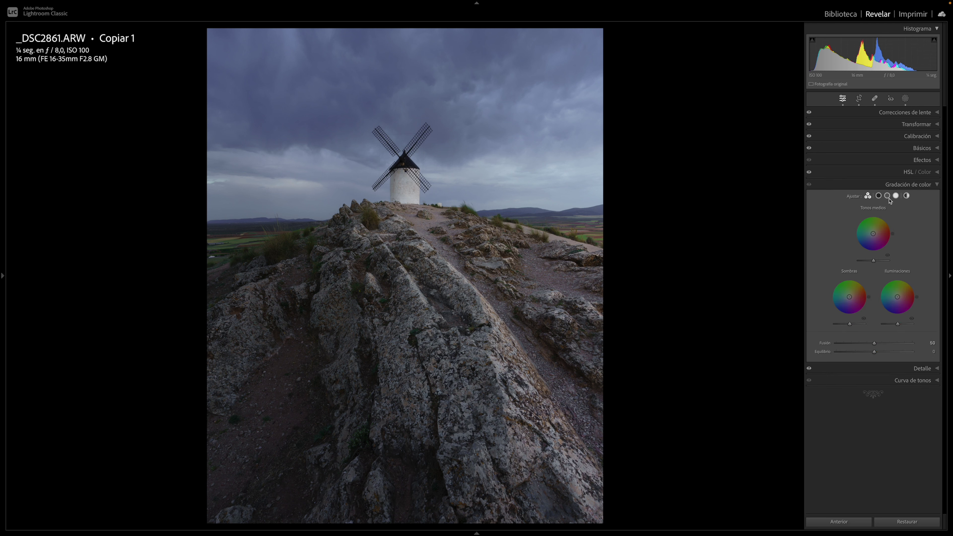
left_click(896, 195)
left_click_drag(874, 250, 888, 239)
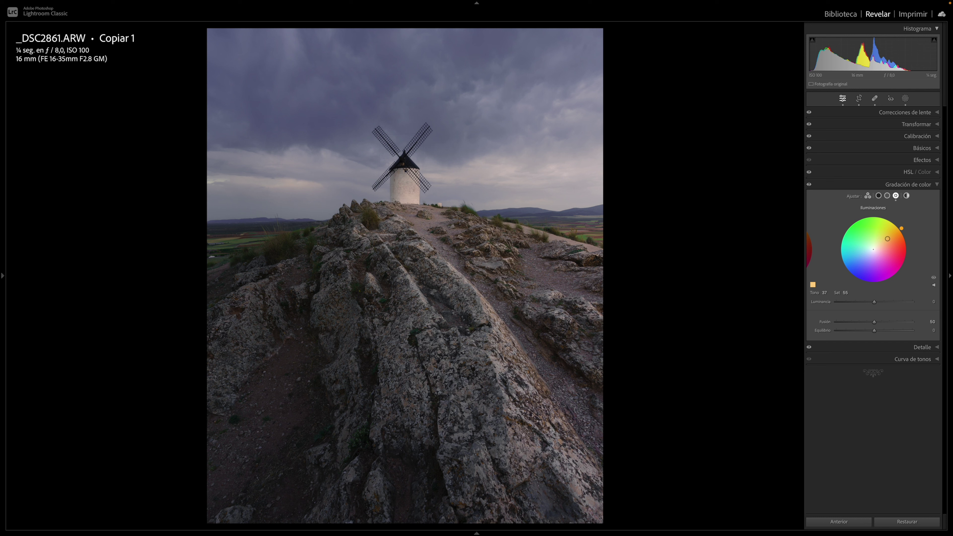
left_click(846, 293)
type("100")
key("Return")
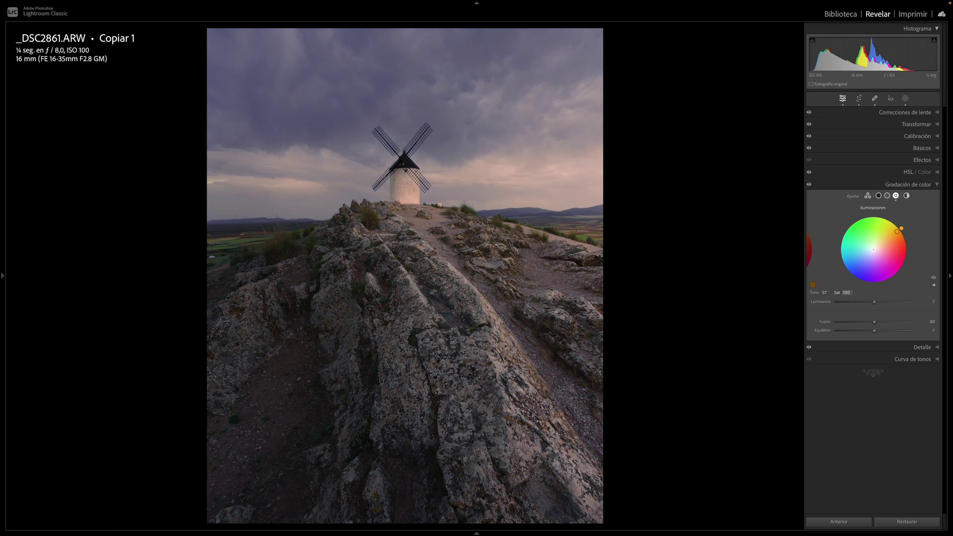
left_click_drag(902, 231, 881, 244)
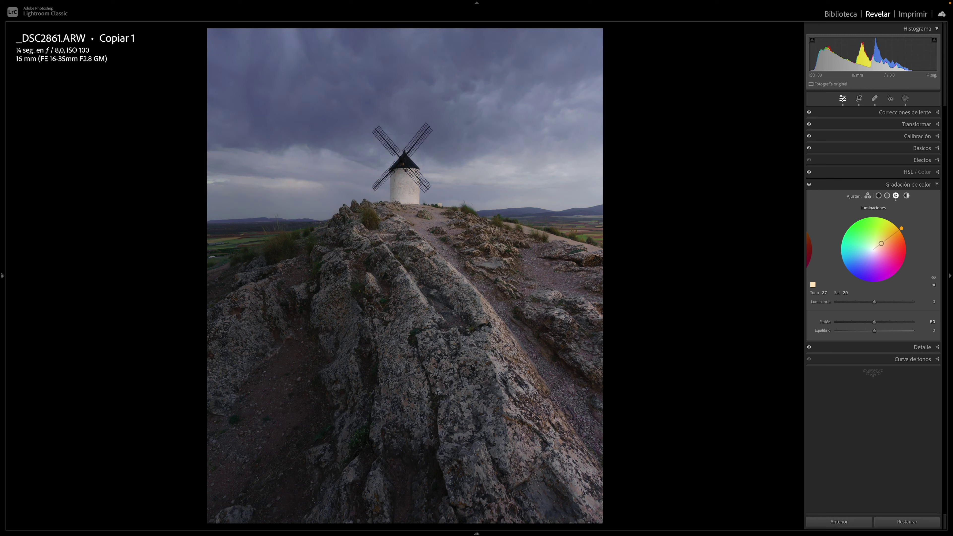
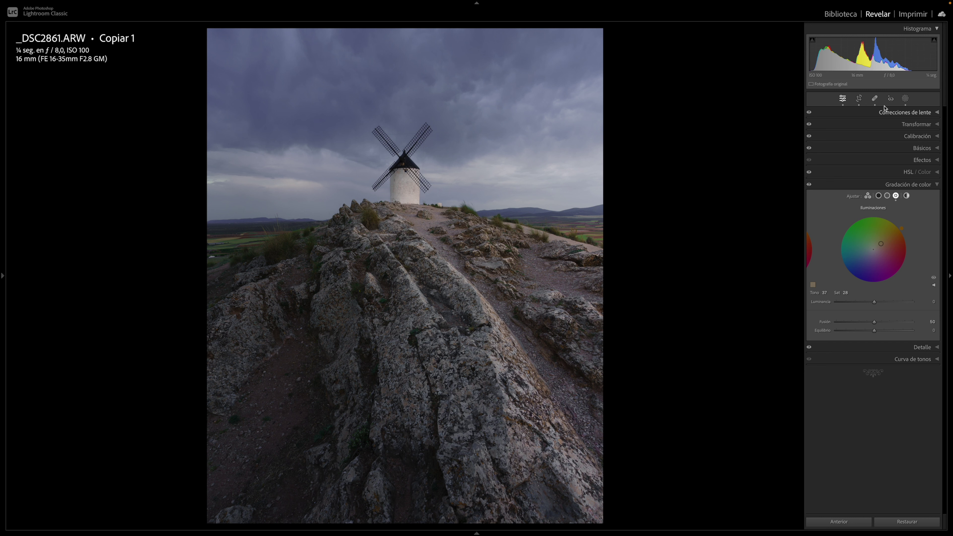
Grade the shadows with a hue-233 blue at saturation 10 and luminance −20
left_click(879, 196)
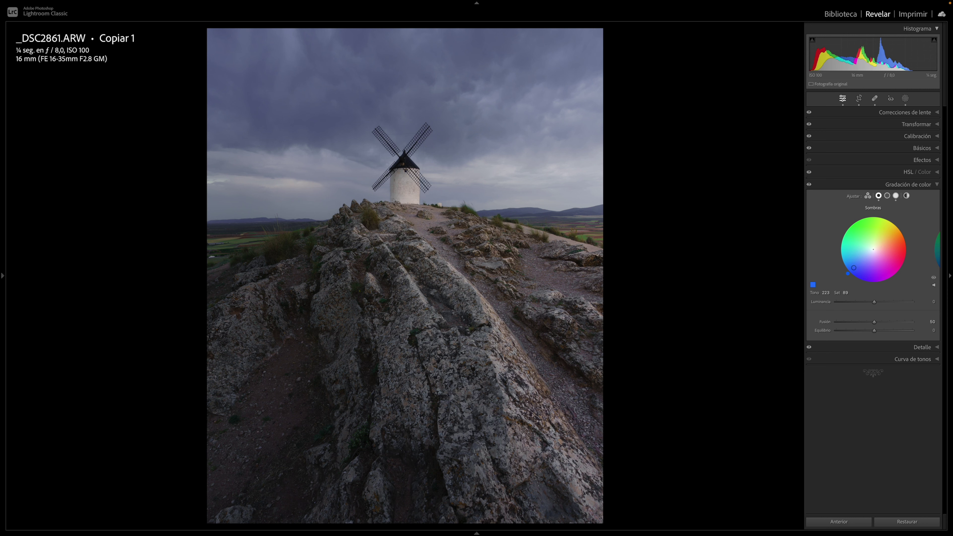
left_click_drag(848, 261, 856, 273)
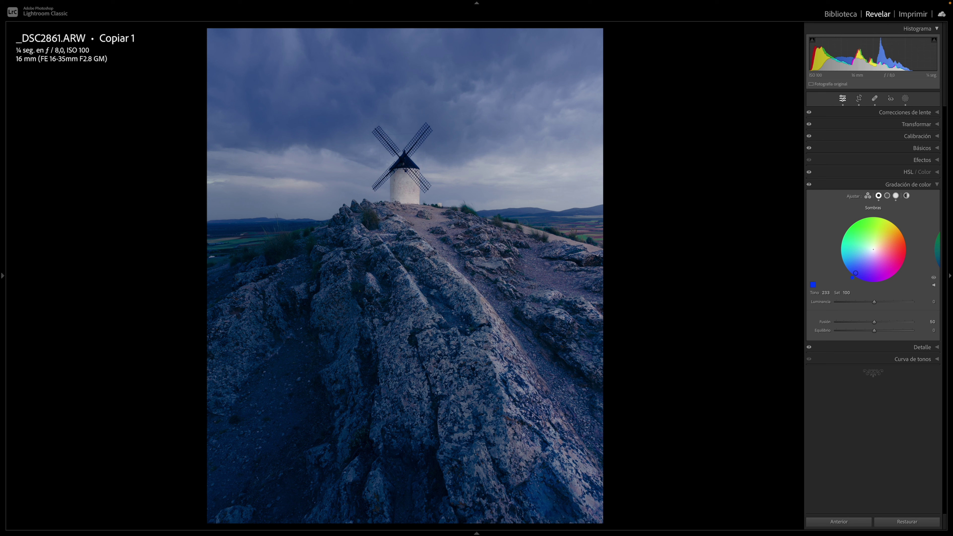
left_click_drag(875, 303, 867, 308)
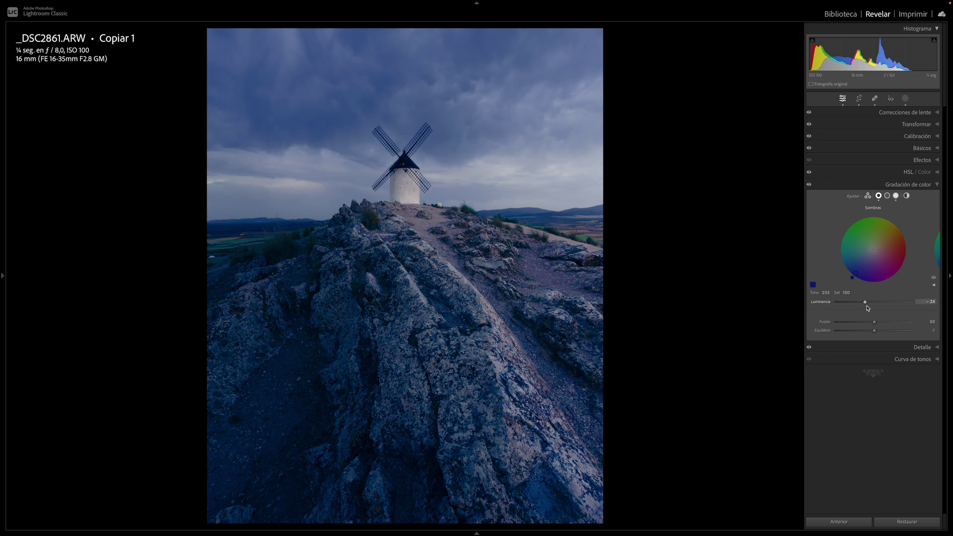
left_click_drag(855, 273, 870, 255)
left_click_drag(865, 303, 863, 303)
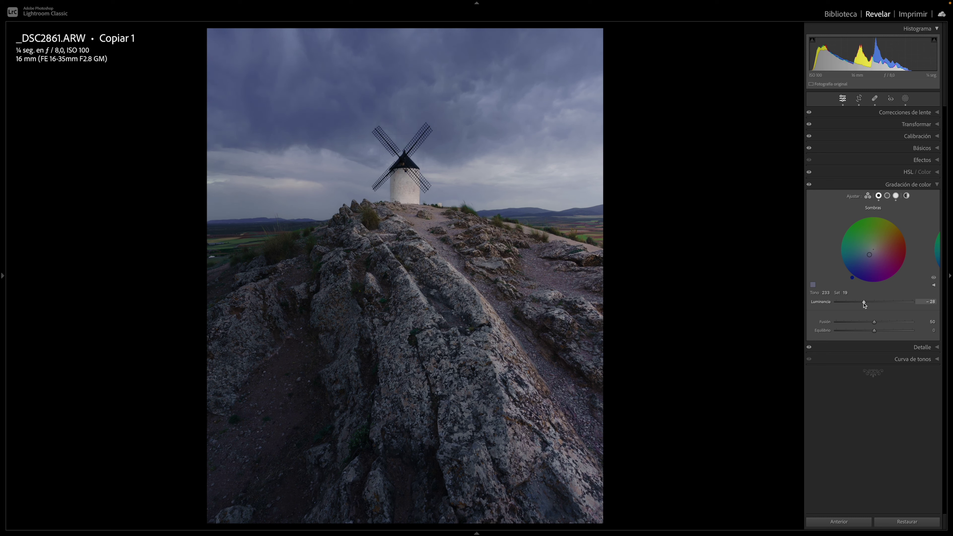
left_click(846, 293)
type("12")
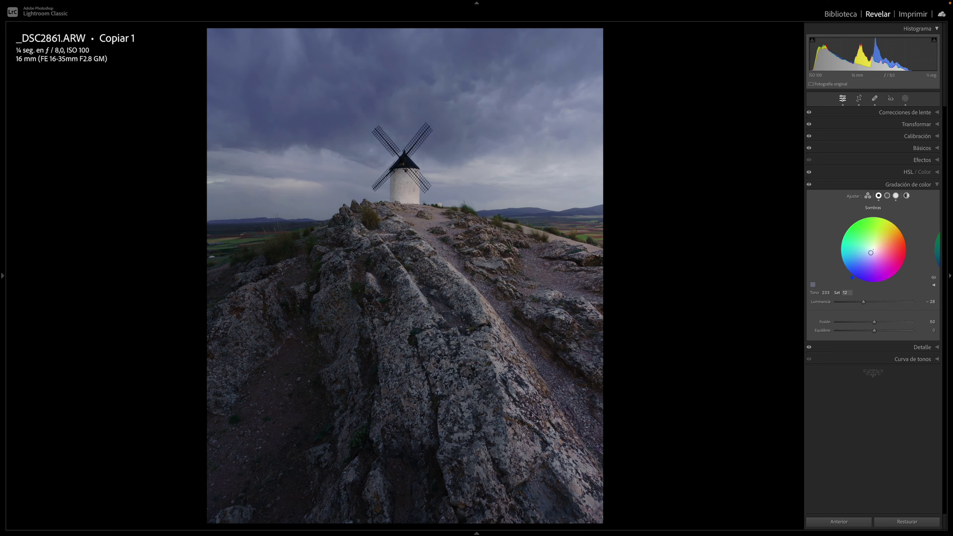
type("10")
left_click_drag(863, 303, 868, 303)
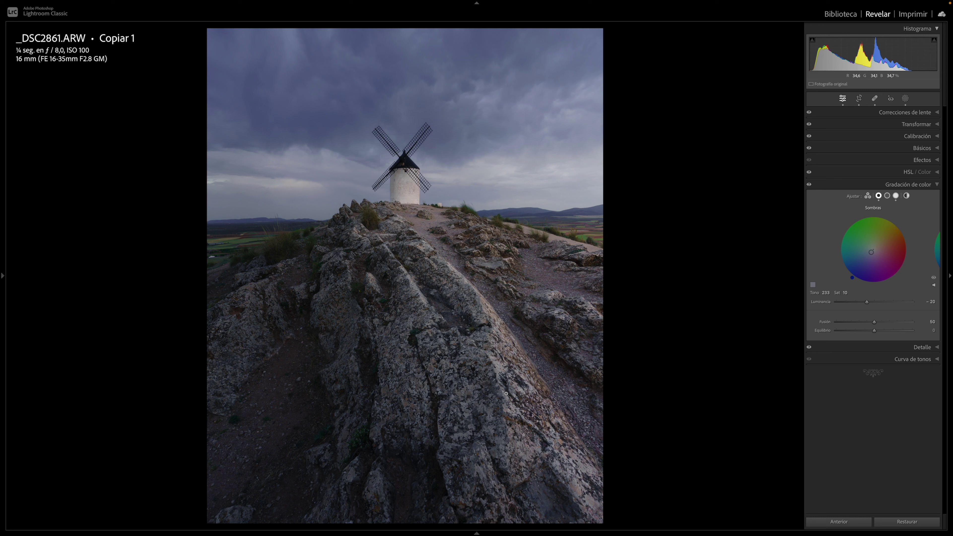
Select Máscara 4 in Masking and adjust its Amount slider
left_click(906, 98)
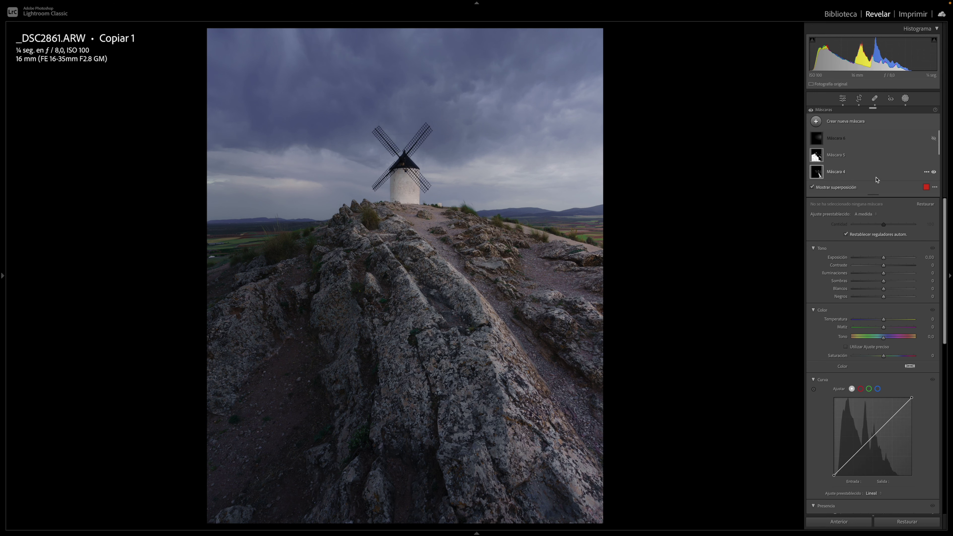
left_click(938, 175)
left_click_drag(885, 284, 900, 290)
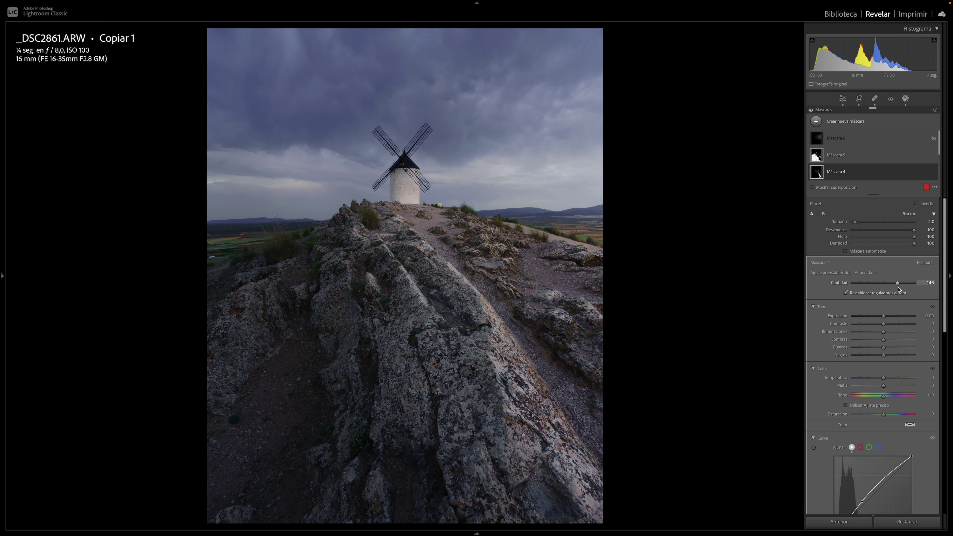
left_click_drag(892, 289, 889, 289)
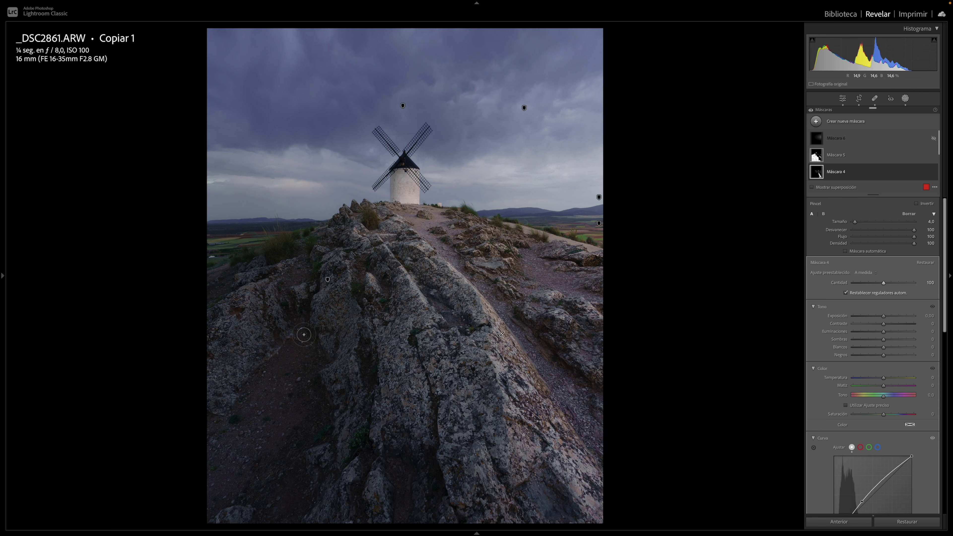
left_click_drag(885, 284, 874, 285)
left_click_drag(872, 288, 876, 287)
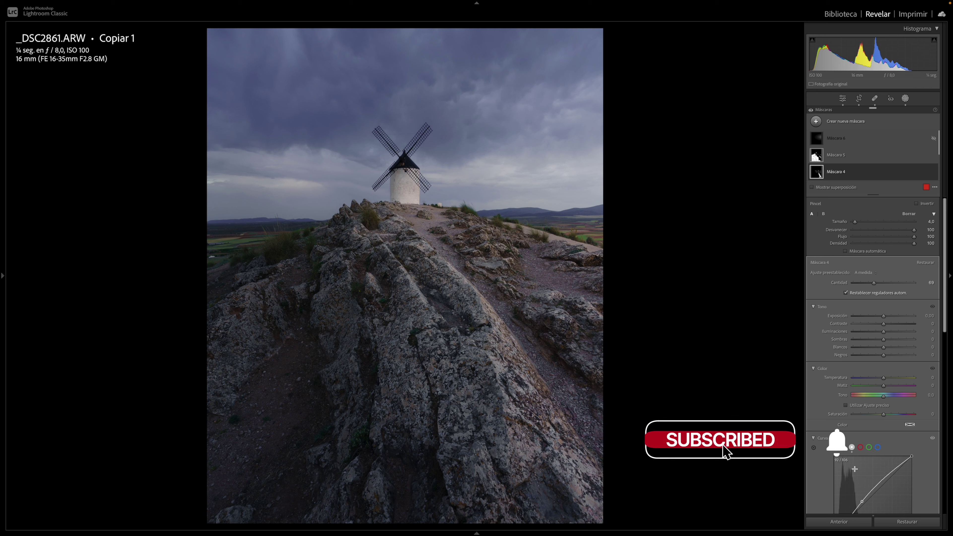
Reshape Máscara 4's tone curve with an 82→70 point and lower its amount to 46
scroll(863, 414, "down", 3)
left_click_drag(862, 416, 862, 412)
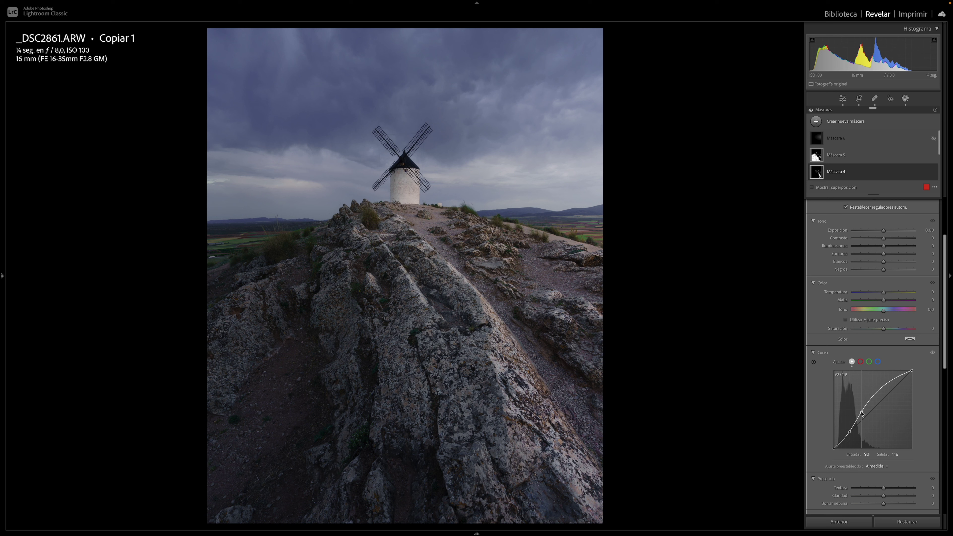
left_click_drag(850, 431, 853, 430)
scroll(876, 355, "up", 1)
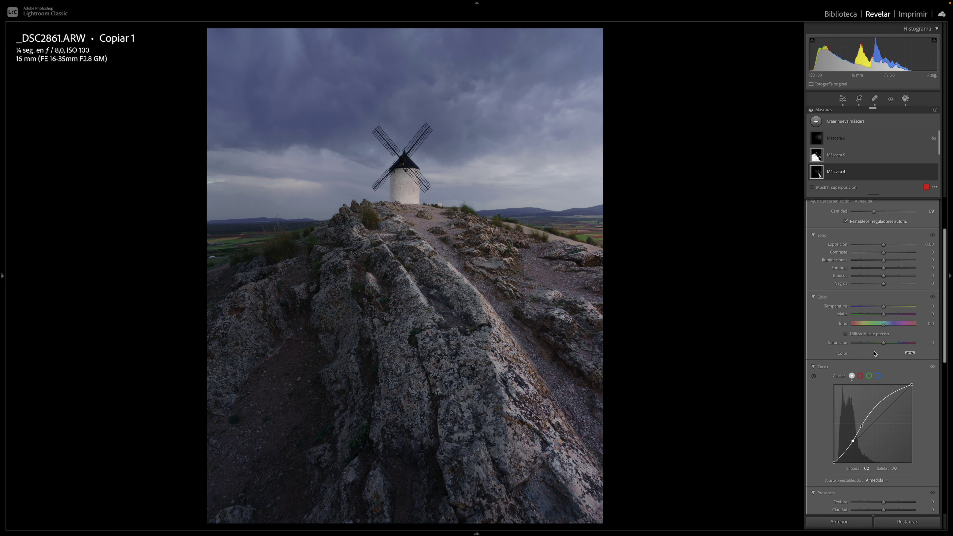
scroll(867, 306, "up", 1)
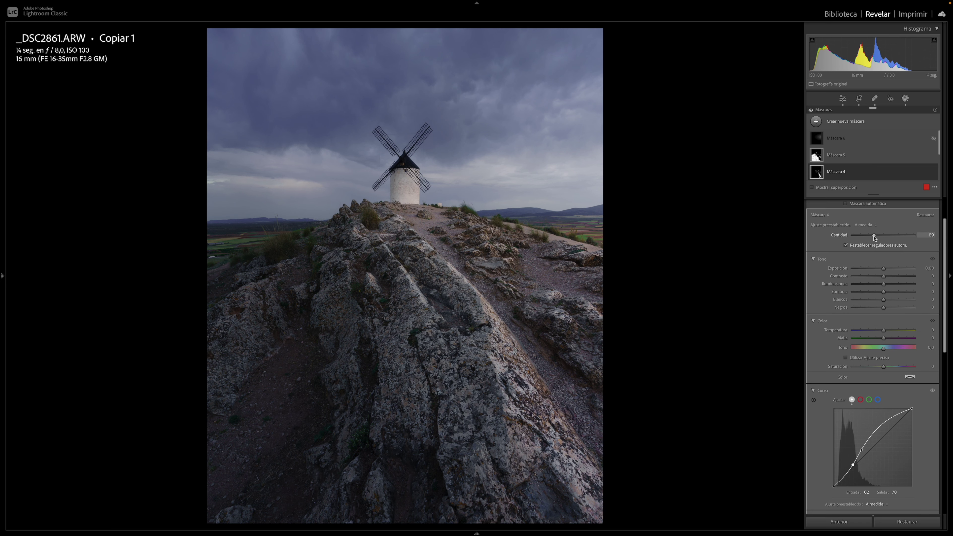
left_click_drag(871, 236, 868, 237)
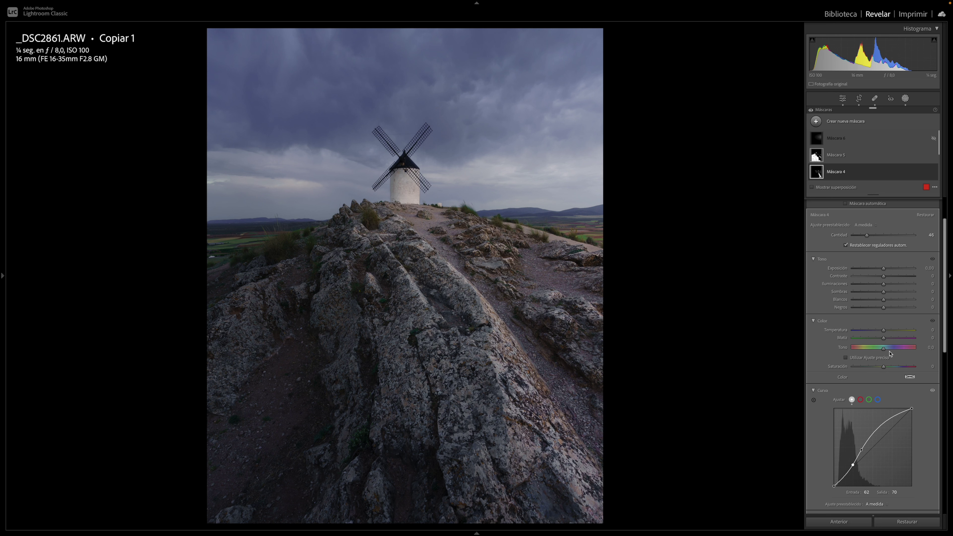
mouse_move(600, 237)
left_click(814, 122)
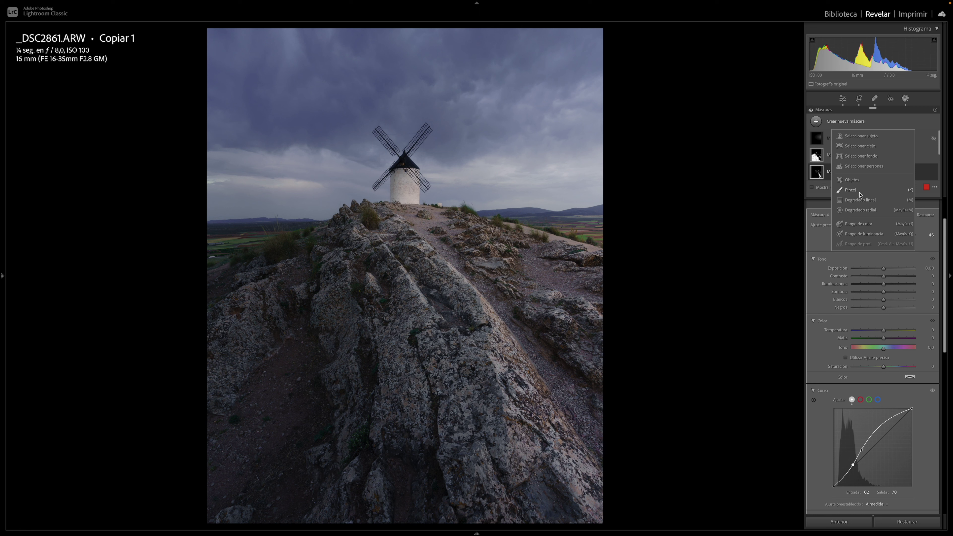
Draw a radial gradient mask, Máscara 7, around the windmill and invert it
left_click(861, 210)
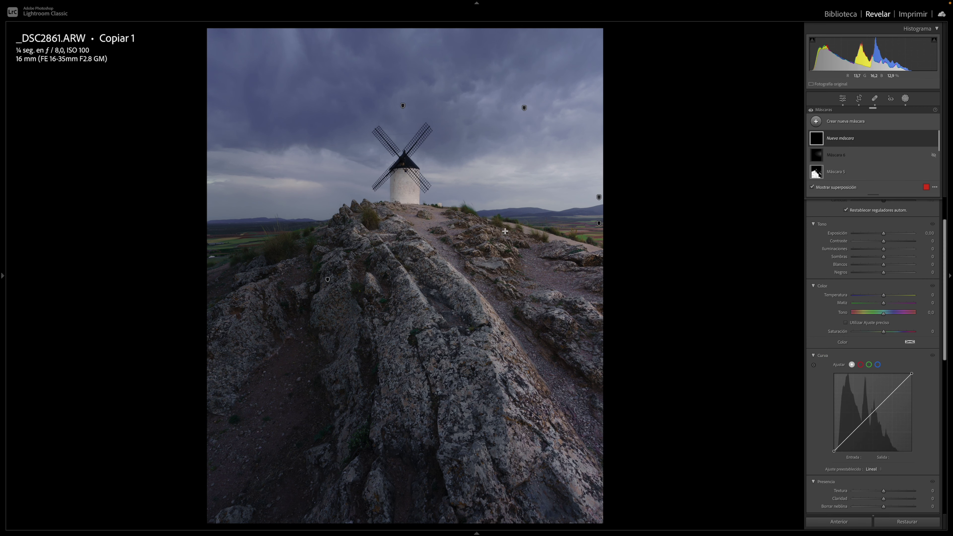
mouse_move(503, 209)
left_mouse_down()
mouse_move(394, 319)
mouse_move(250, 434)
left_mouse_up()
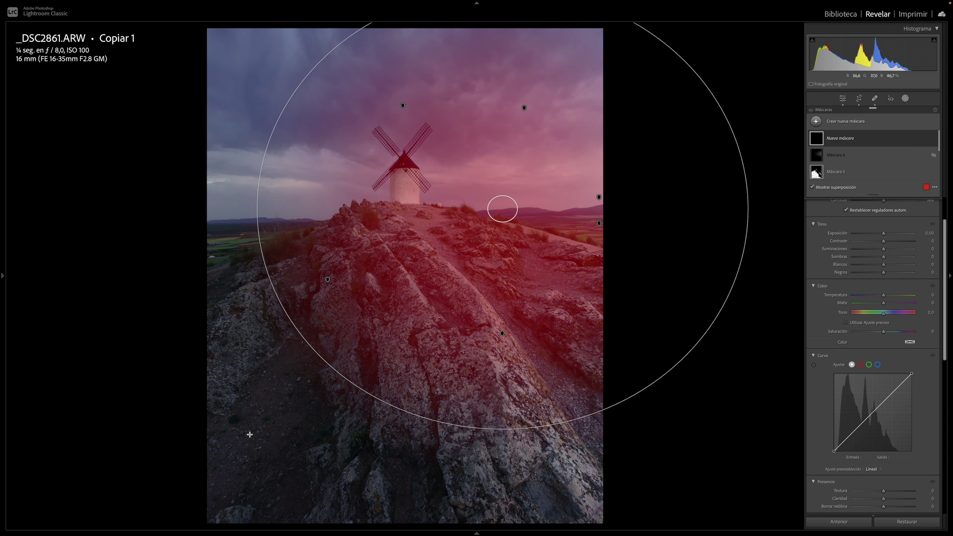
left_click_drag(502, 209, 519, 372)
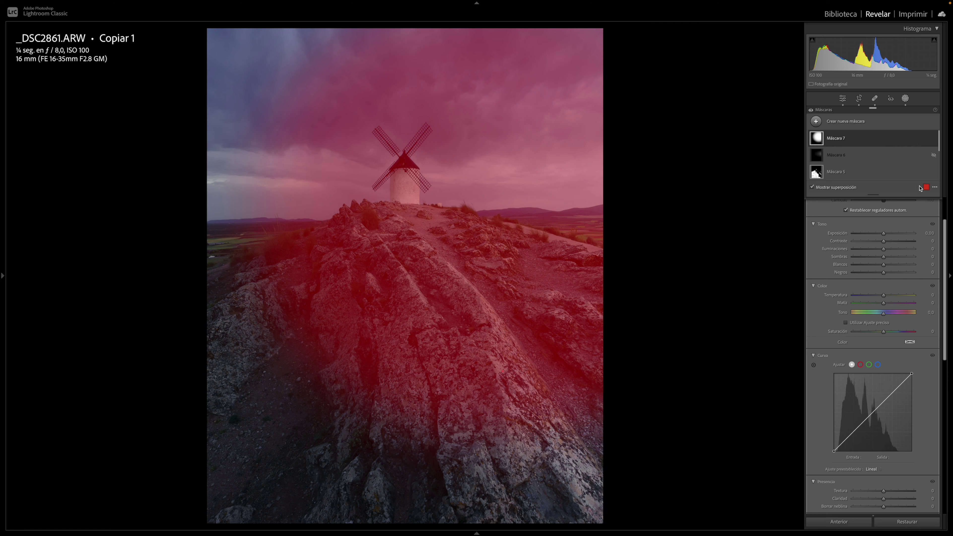
left_click(917, 204)
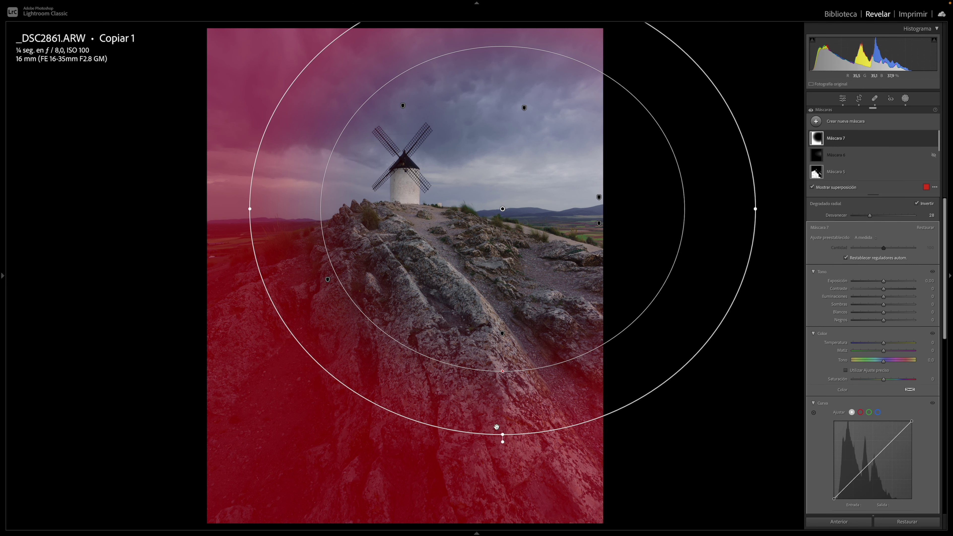
Enlarge and reposition Máscara 7's ellipse to enclose the windmill and hilltop
mouse_move(503, 432)
left_mouse_down()
mouse_move(504, 505)
mouse_move(504, 450)
left_mouse_up()
mouse_move(503, 211)
left_mouse_down()
mouse_move(507, 230)
mouse_move(485, 248)
left_mouse_up()
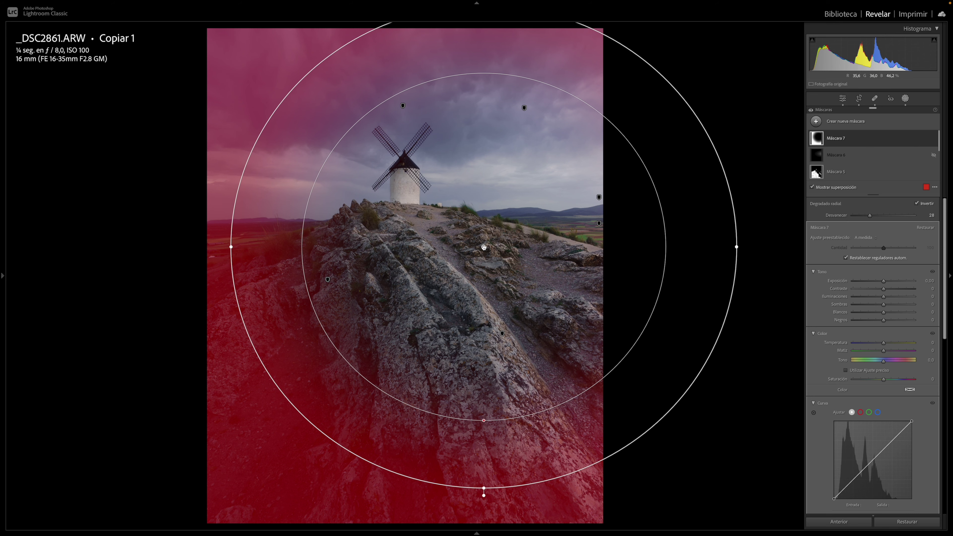
left_click_drag(737, 248, 798, 248)
left_click_drag(483, 247, 569, 232)
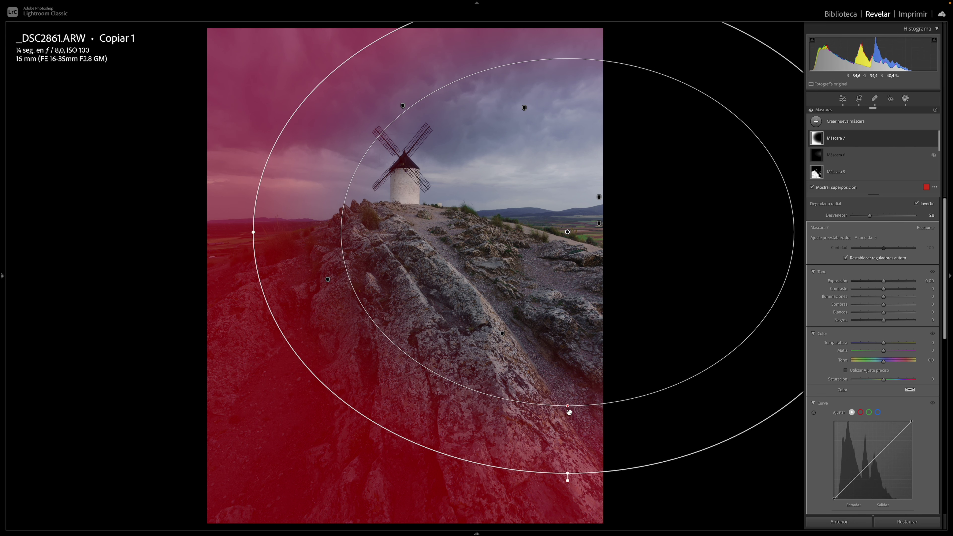
left_click_drag(567, 473, 568, 496)
left_click_drag(568, 232, 560, 252)
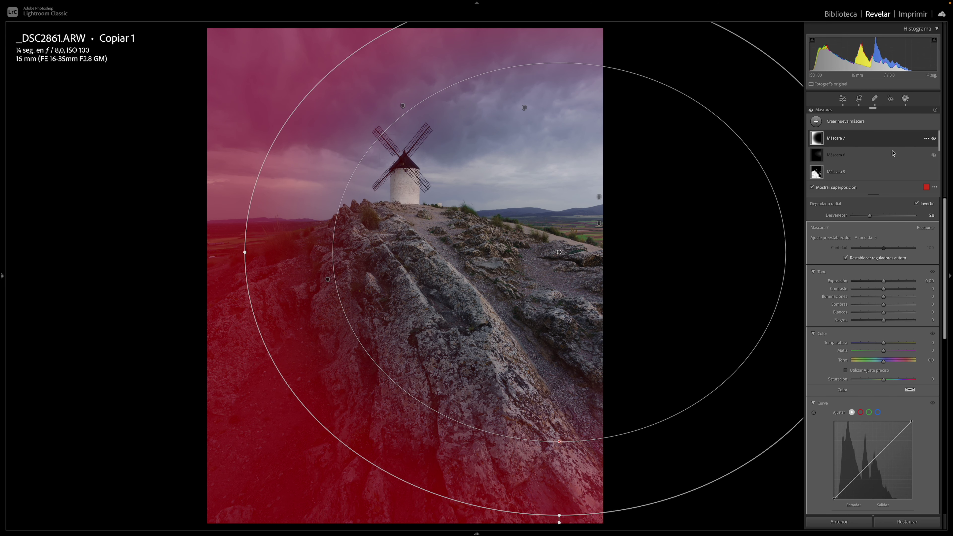
Darken Máscara 7's surroundings with exposure −0.15 and shadows −84, then close masking
key("o")
left_click_drag(884, 304, 816, 308)
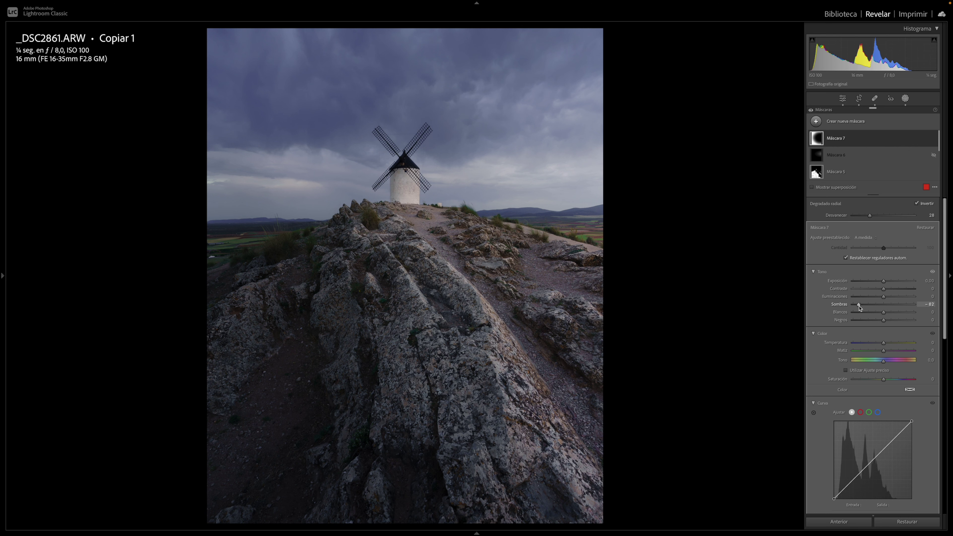
mouse_move(860, 308)
left_mouse_down()
mouse_move(883, 308)
mouse_move(868, 284)
mouse_move(883, 284)
left_mouse_up()
key("o")
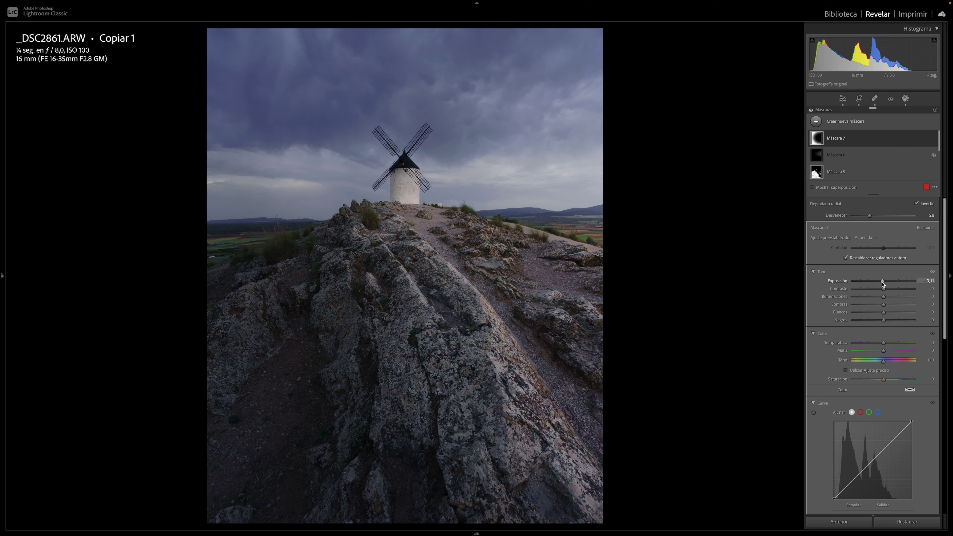
left_click_drag(883, 284, 883, 284)
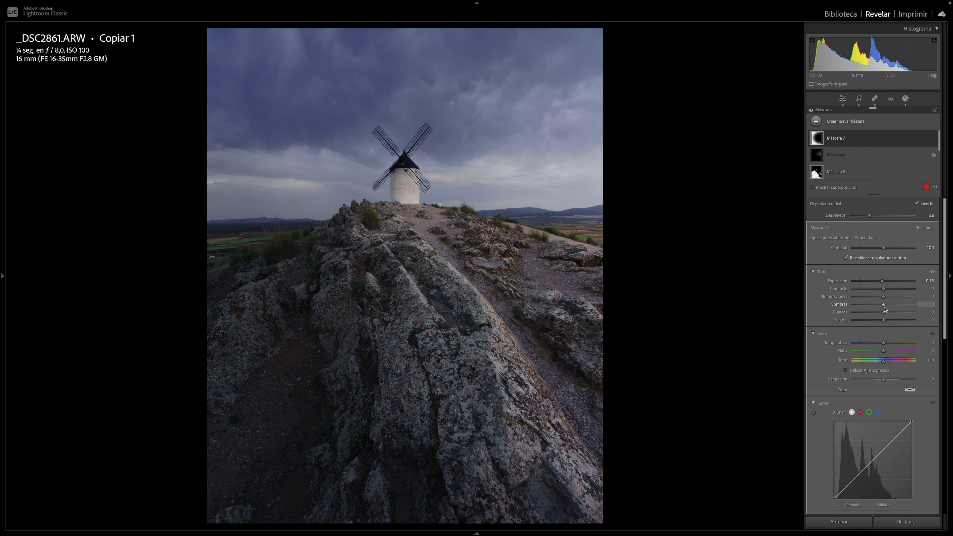
mouse_move(885, 309)
left_mouse_down()
mouse_move(852, 310)
mouse_move(869, 315)
left_mouse_up()
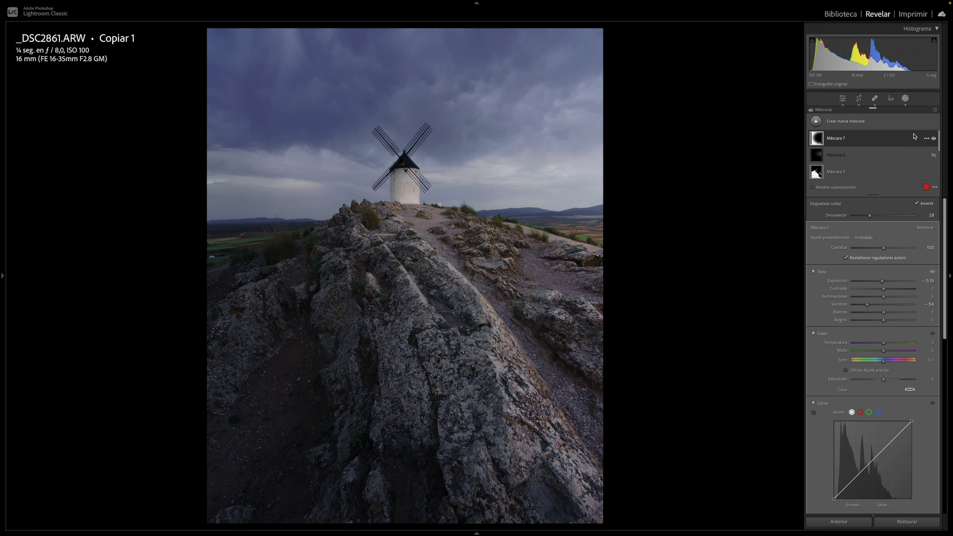
left_click(906, 99)
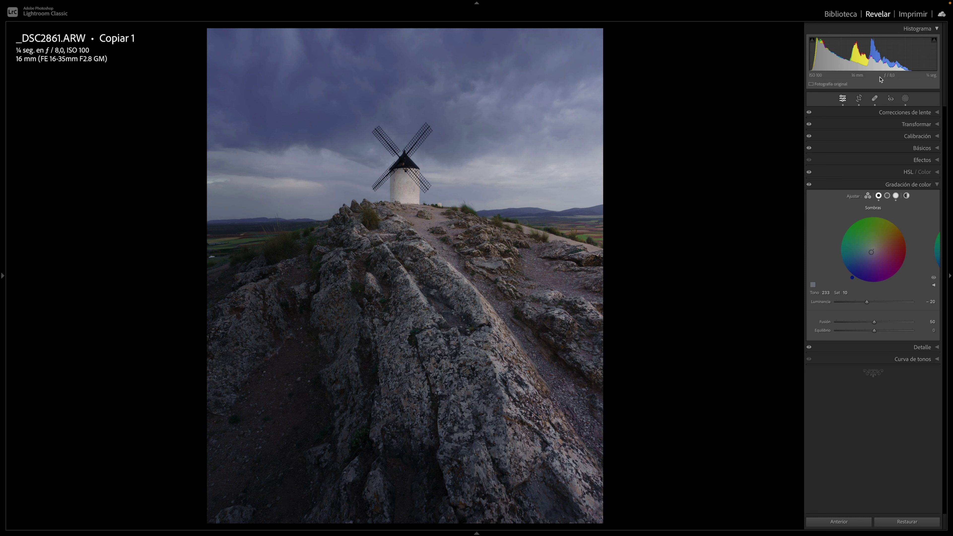
Set highlights +23, whites +26, vibrance +16 and saturation +9 in Basic
left_click(920, 148)
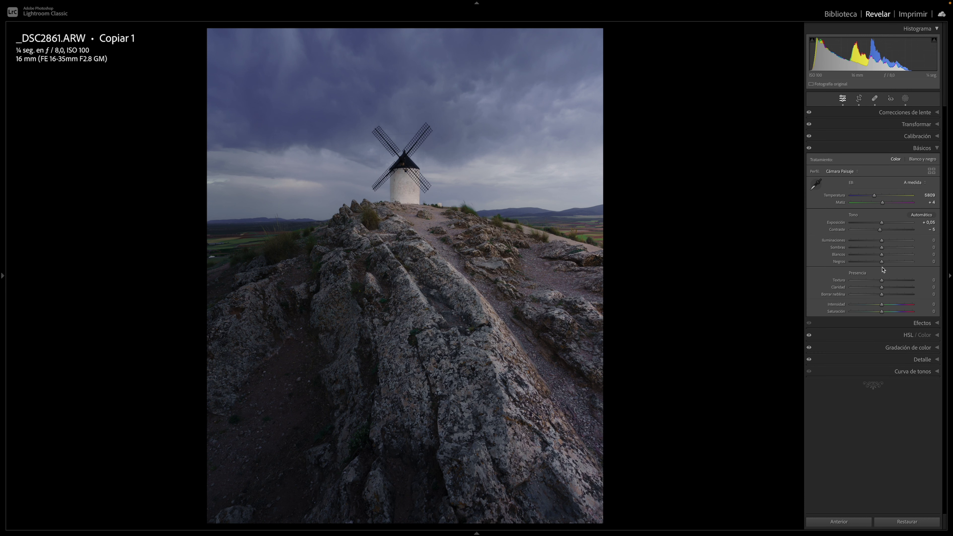
left_click_drag(882, 255, 893, 257)
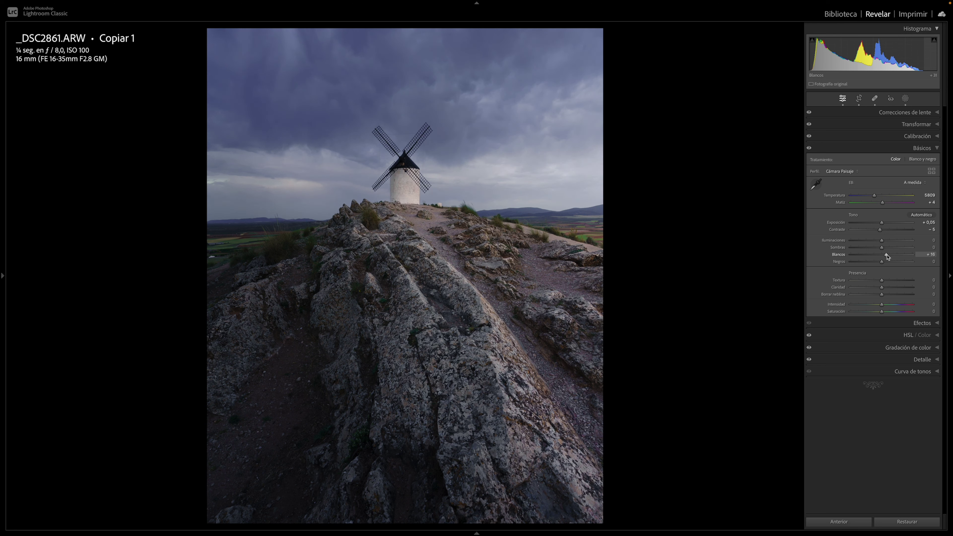
left_click_drag(892, 256, 893, 257)
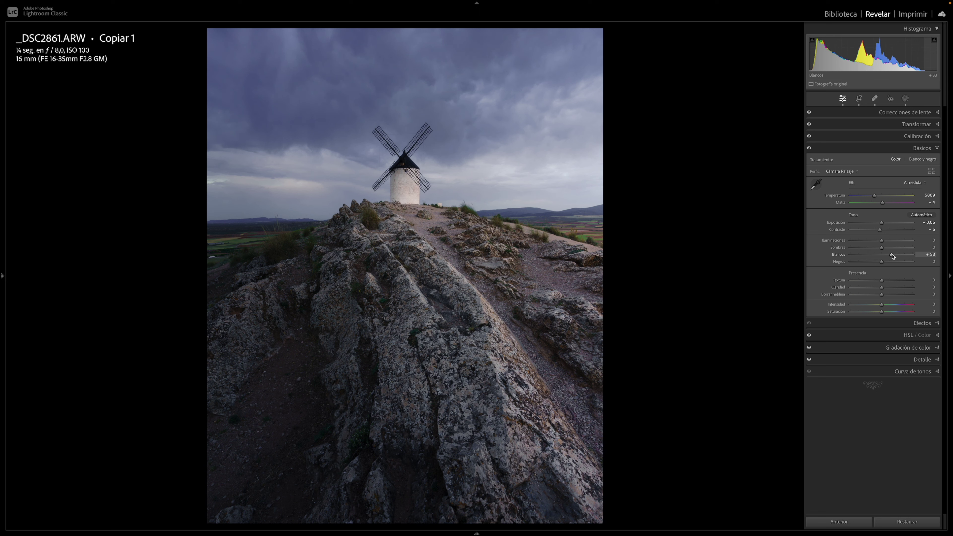
left_click_drag(893, 257, 891, 257)
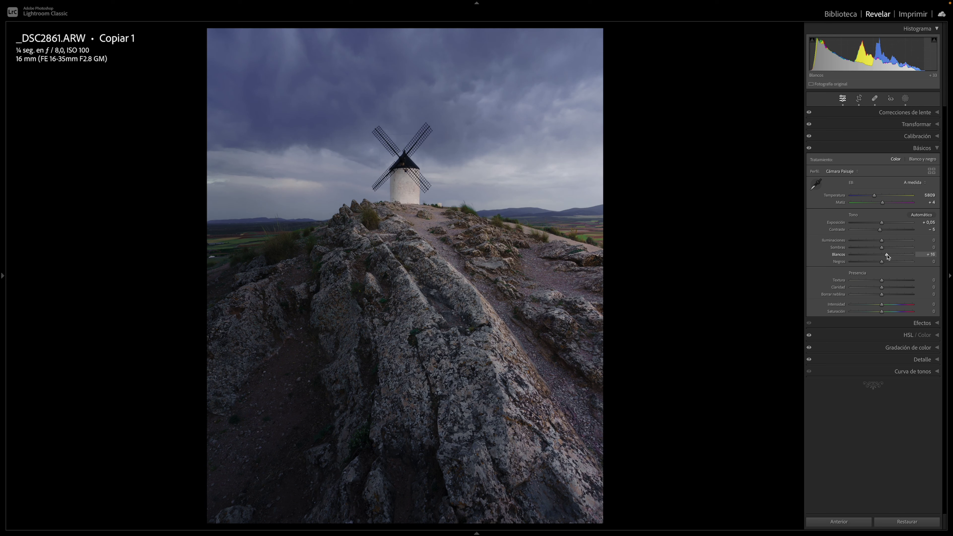
double_click(891, 255)
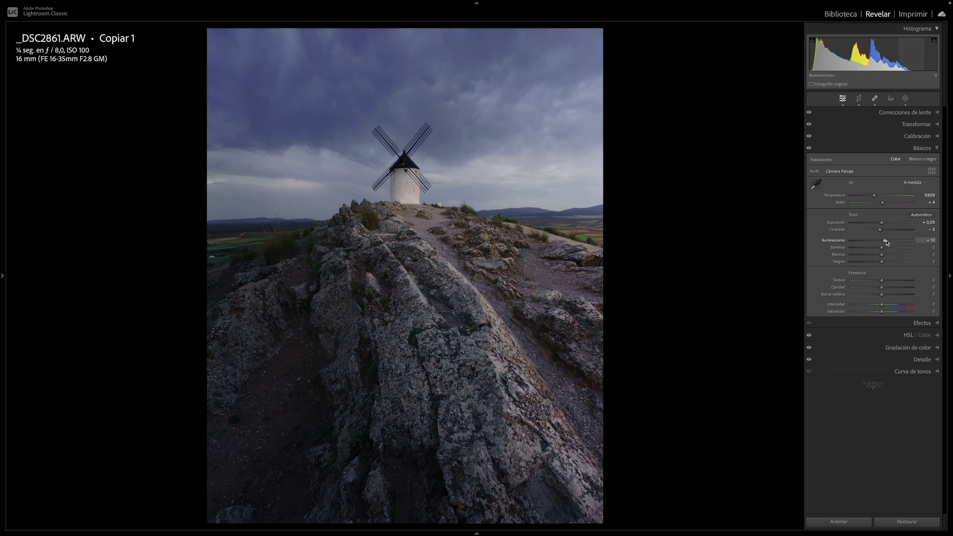
left_click_drag(893, 241, 900, 242)
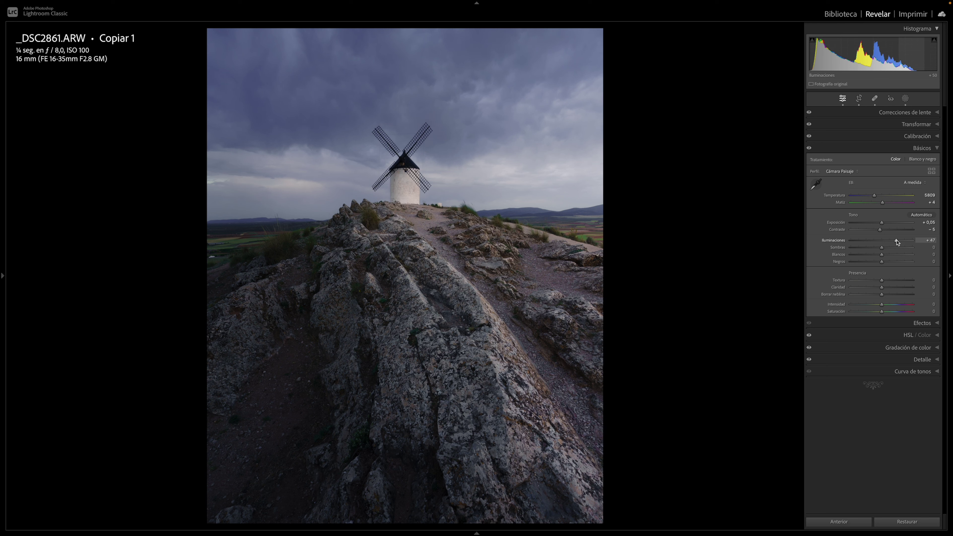
mouse_move(891, 243)
left_mouse_down()
mouse_move(886, 257)
mouse_move(895, 257)
left_mouse_up()
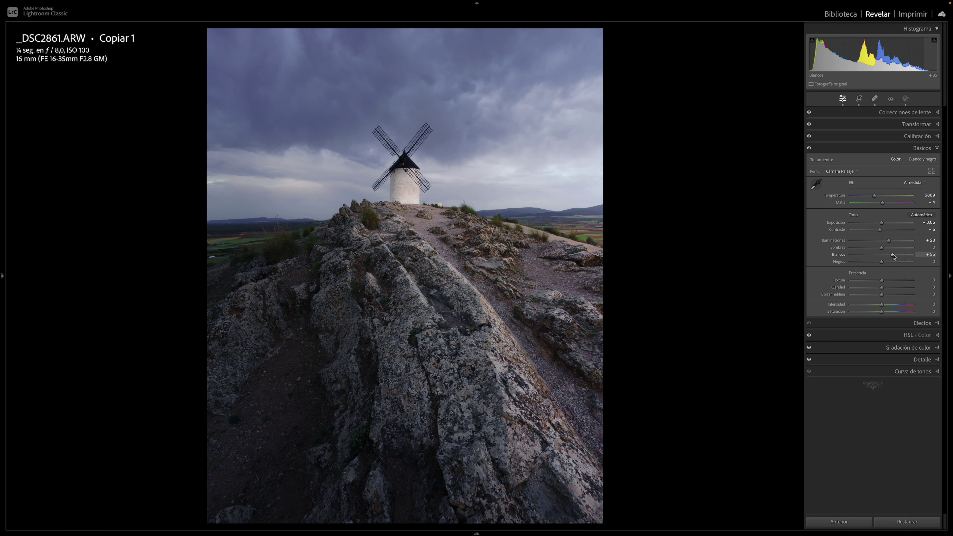
left_click_drag(893, 256, 890, 257)
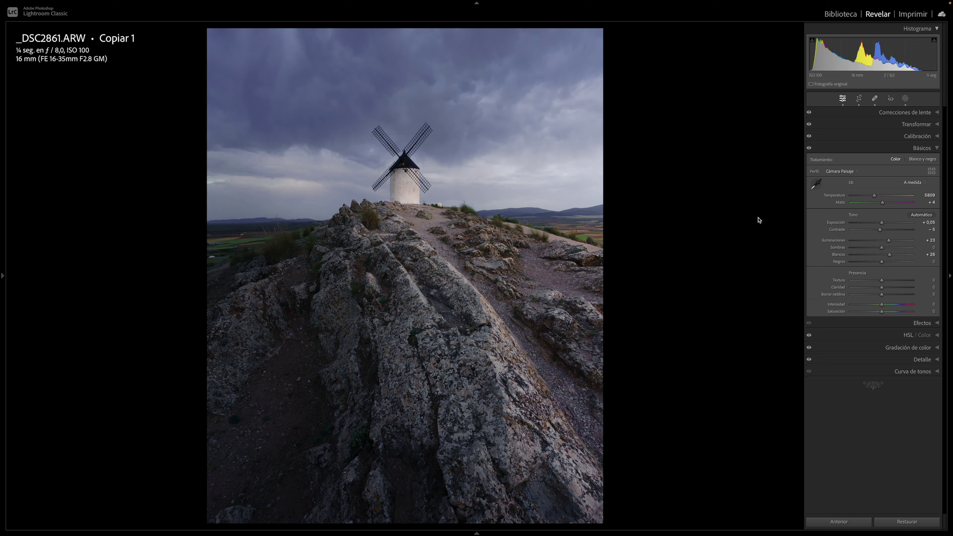
left_click_drag(883, 305, 889, 305)
left_click_drag(883, 312, 886, 314)
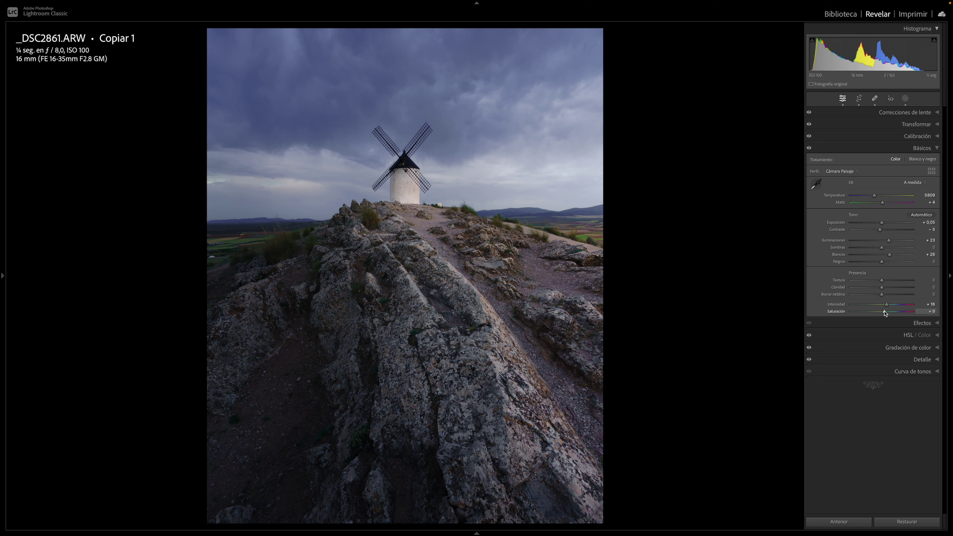
Zoom in to inspect the windmill and landscape, then return to the full-photo view
left_click(417, 177)
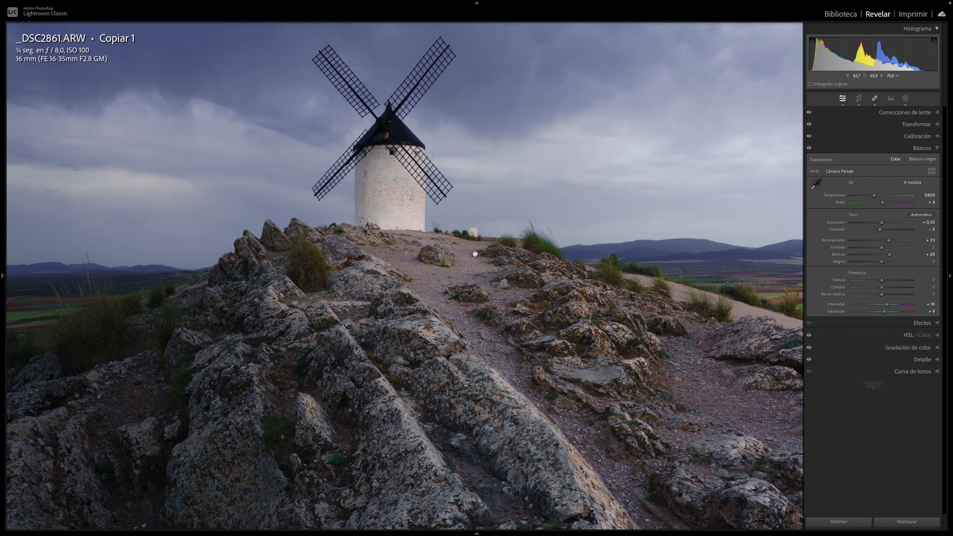
left_click_drag(413, 231, 421, 255)
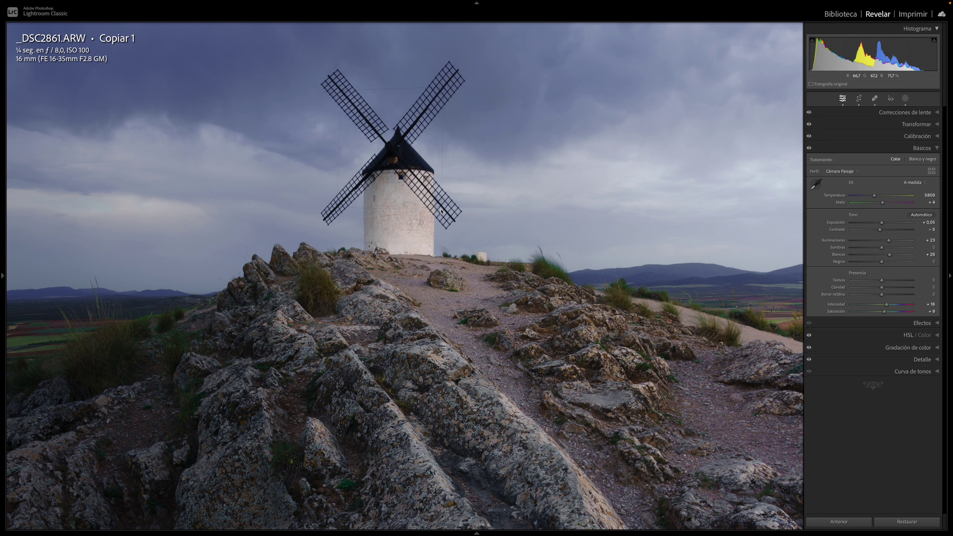
left_click_drag(441, 209, 421, 211)
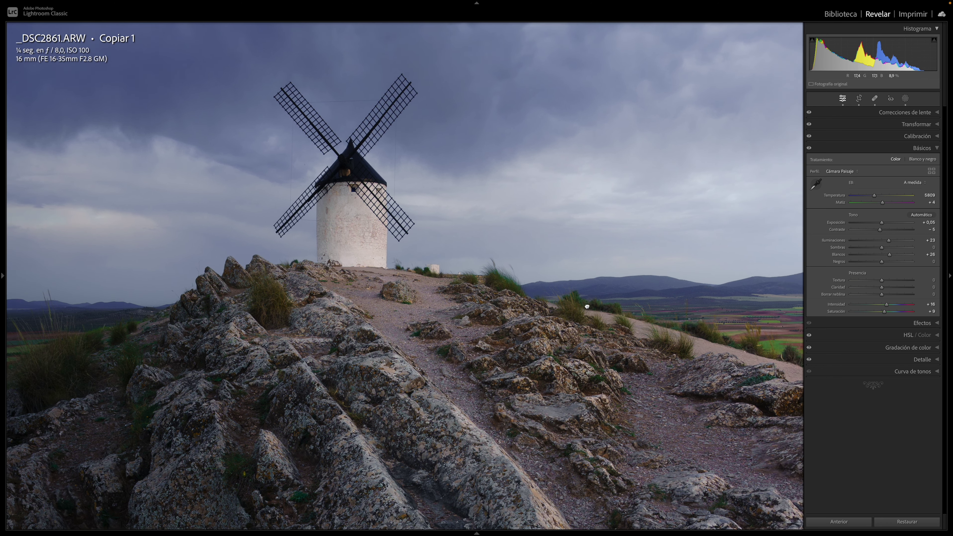
left_click_drag(614, 294, 445, 294)
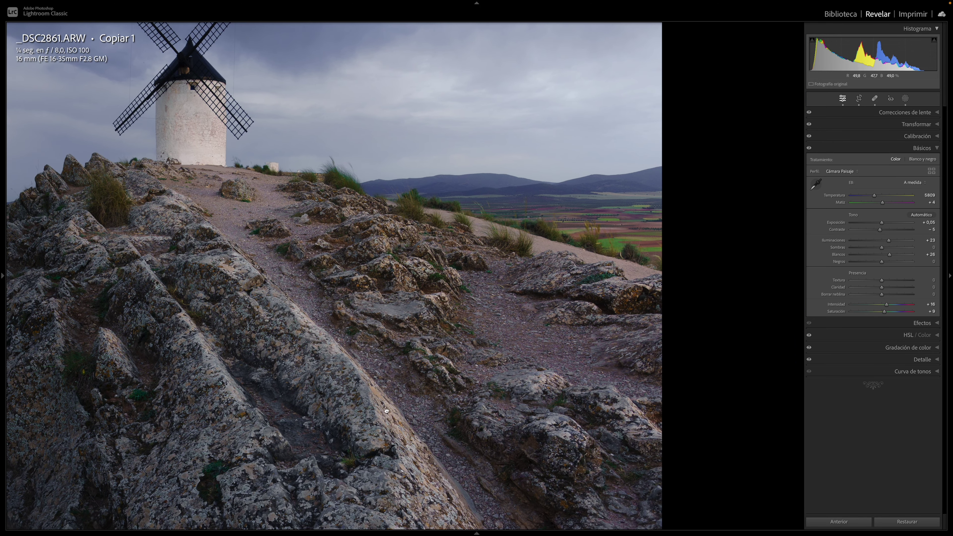
left_click(462, 275)
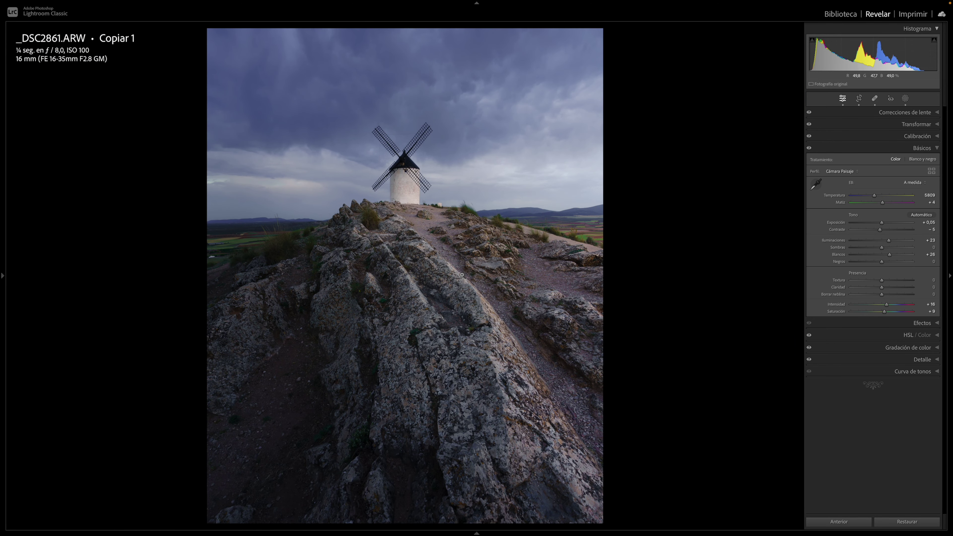
key("y")
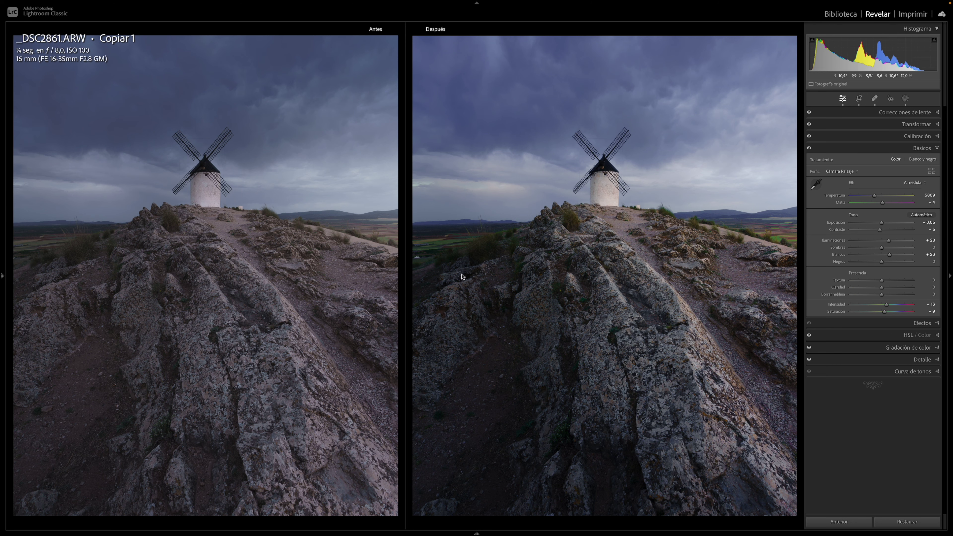
key("y")
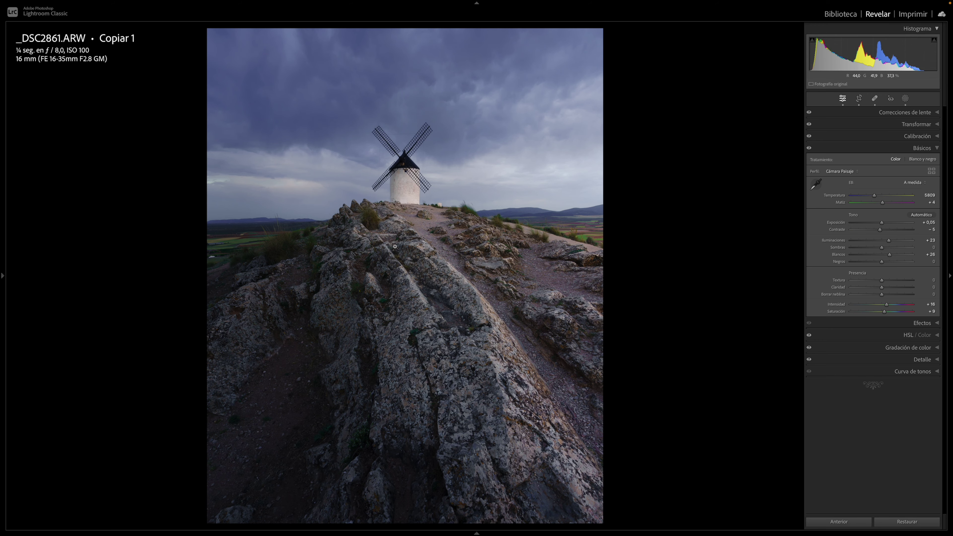
left_click(549, 442)
mouse_move(543, 437)
left_mouse_down()
mouse_move(496, 375)
mouse_move(585, 462)
left_mouse_up()
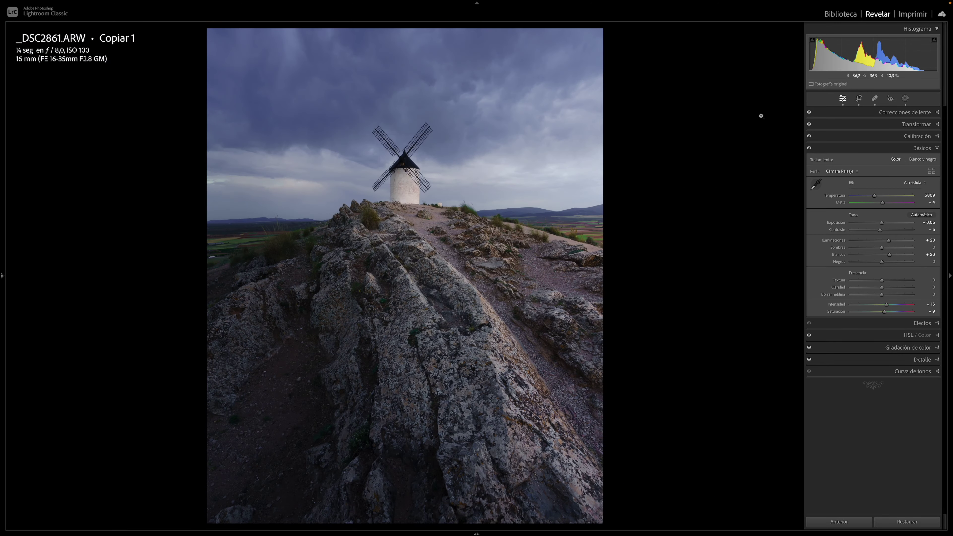
left_click(905, 98)
Draw a linear gradient mask, Máscara 8, over the foreground rocks
left_click(816, 121)
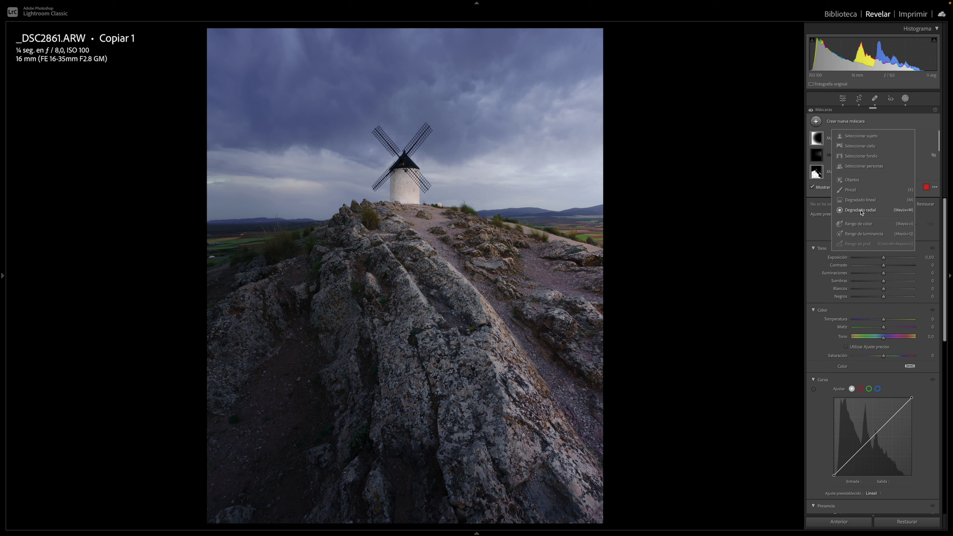
left_click(859, 200)
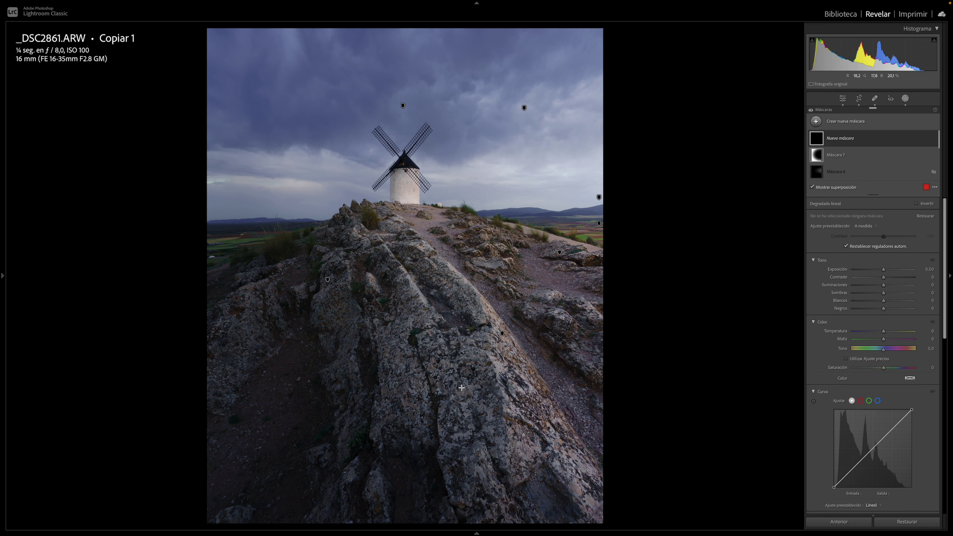
left_click_drag(451, 379, 403, 151)
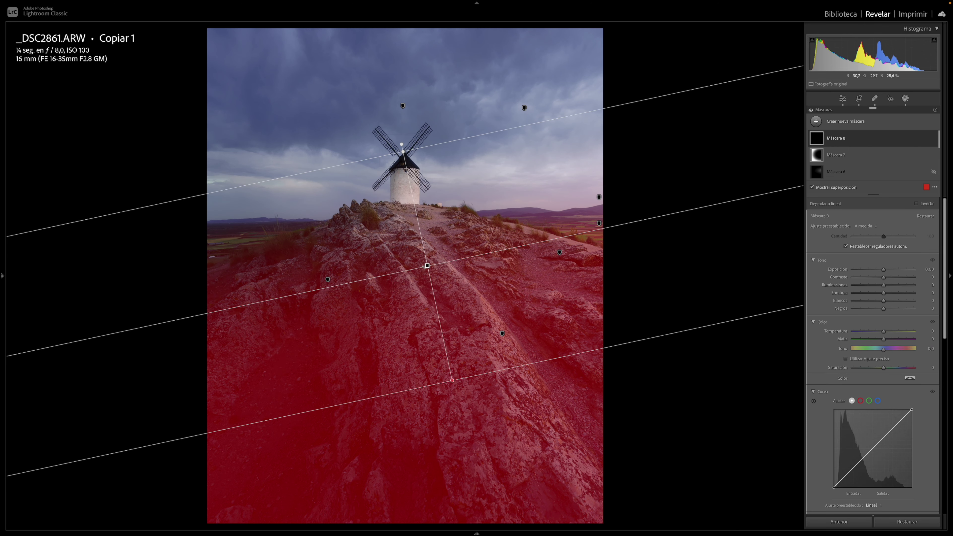
left_click_drag(427, 266, 446, 339)
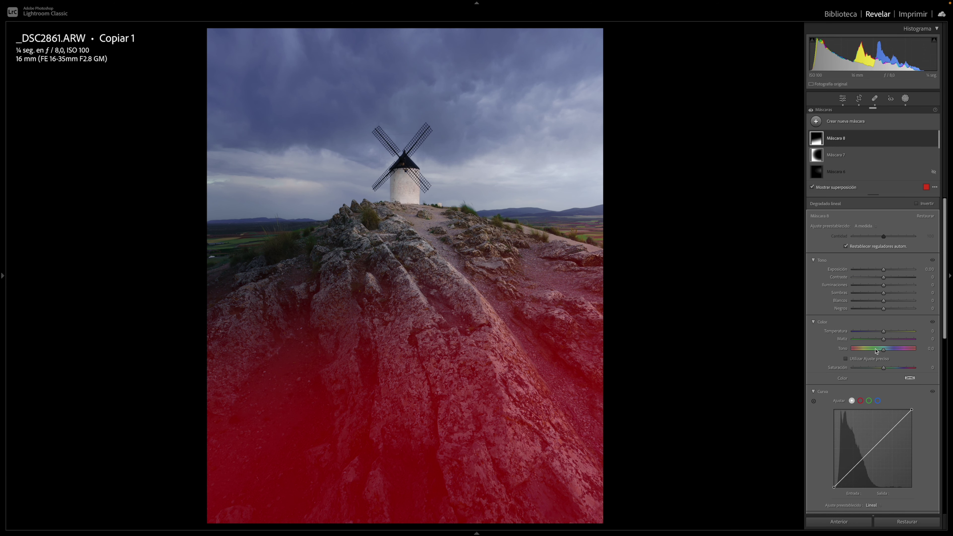
Give Máscara 8 texture 13 and clarity 18 with the overlay hidden
scroll(877, 350, "down", 5)
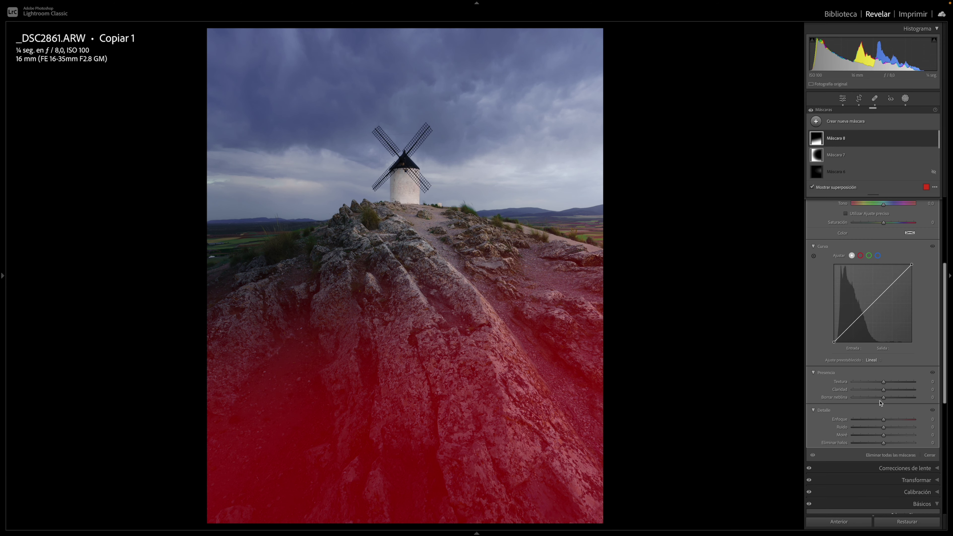
key("o")
left_click_drag(885, 384, 892, 393)
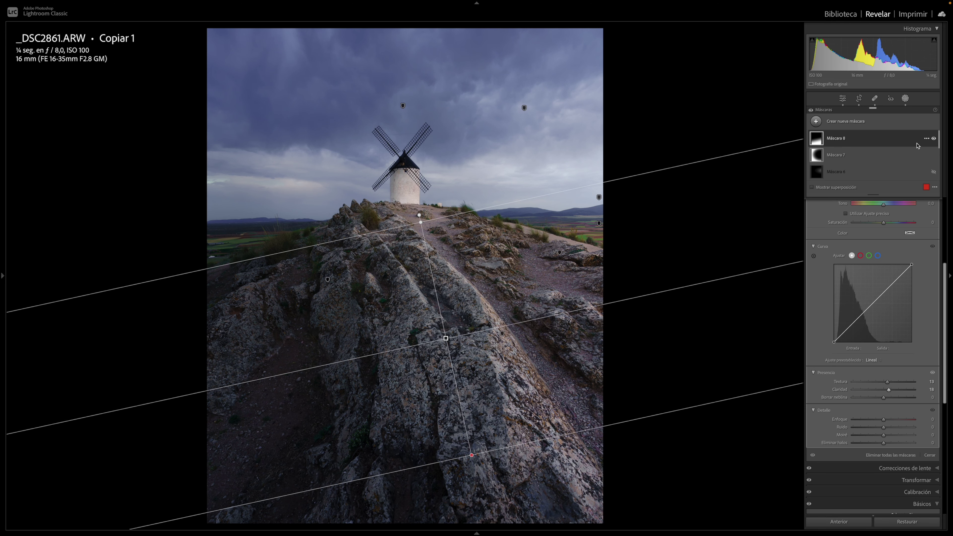
scroll(901, 293, "up", 1)
scroll(899, 281, "up", 1)
scroll(895, 262, "up", 1)
scroll(891, 243, "up", 1)
scroll(891, 243, "up", 2)
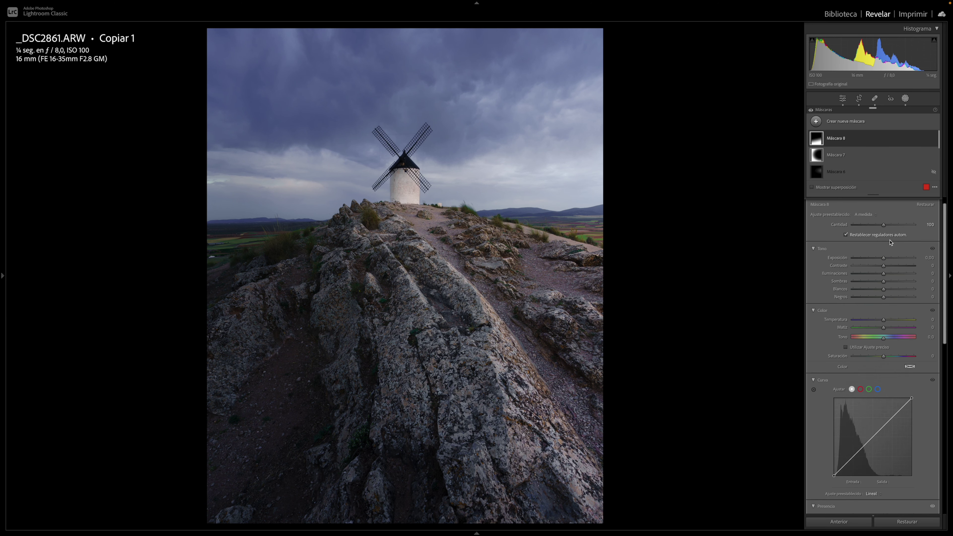
Raise Máscara 8's exposure to 0.52 and shift its gradient lower over the rocks
left_click_drag(885, 258, 887, 259)
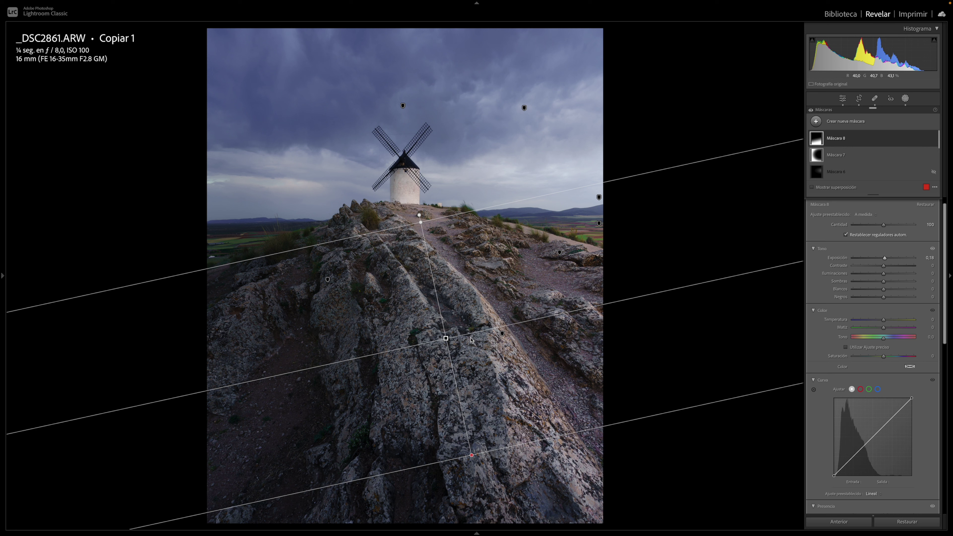
mouse_move(872, 138)
left_click(934, 139)
left_click(934, 139)
left_click(934, 139)
left_click_drag(470, 456, 515, 533)
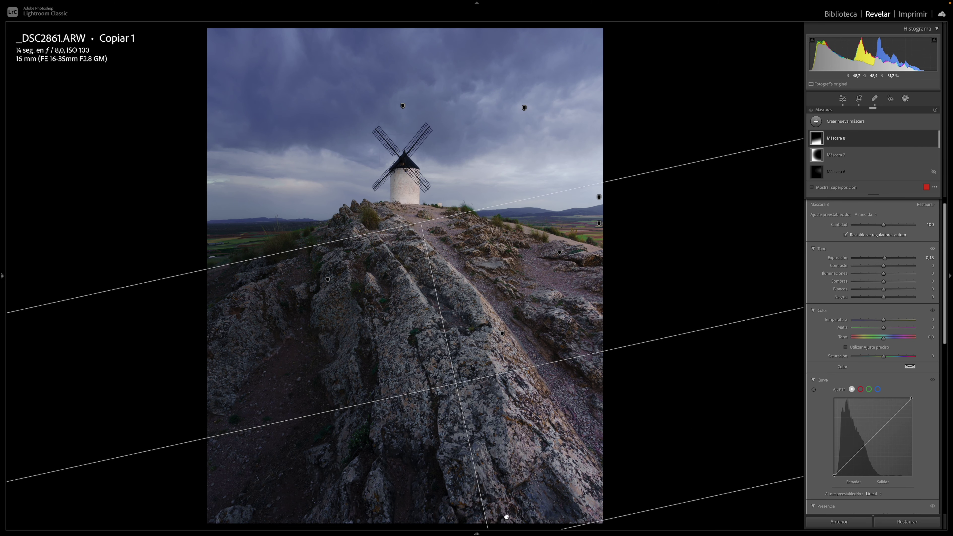
left_click_drag(455, 384, 469, 399)
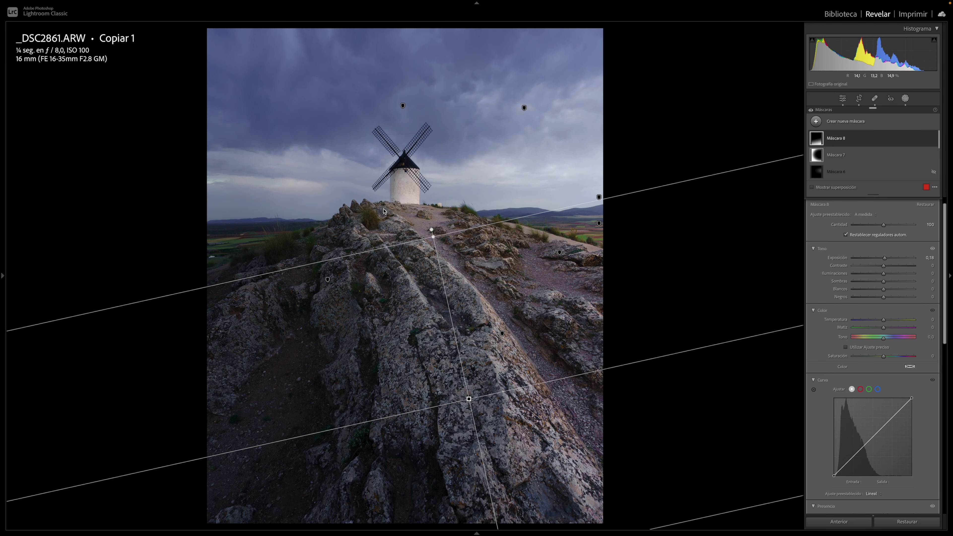
Add contrast 15 to Máscara 8 after comparing the rocks with the mask off and on
left_click(935, 139)
left_click(934, 138)
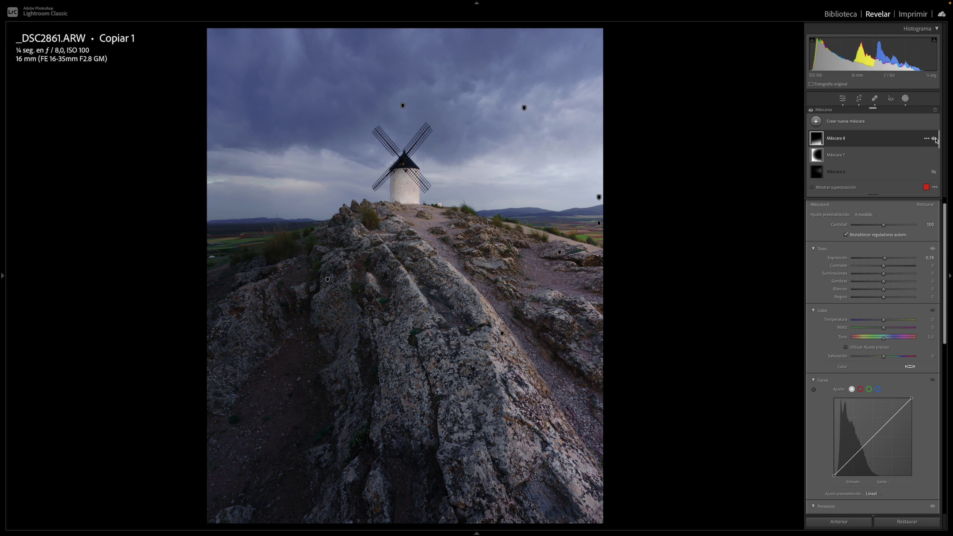
left_click(935, 138)
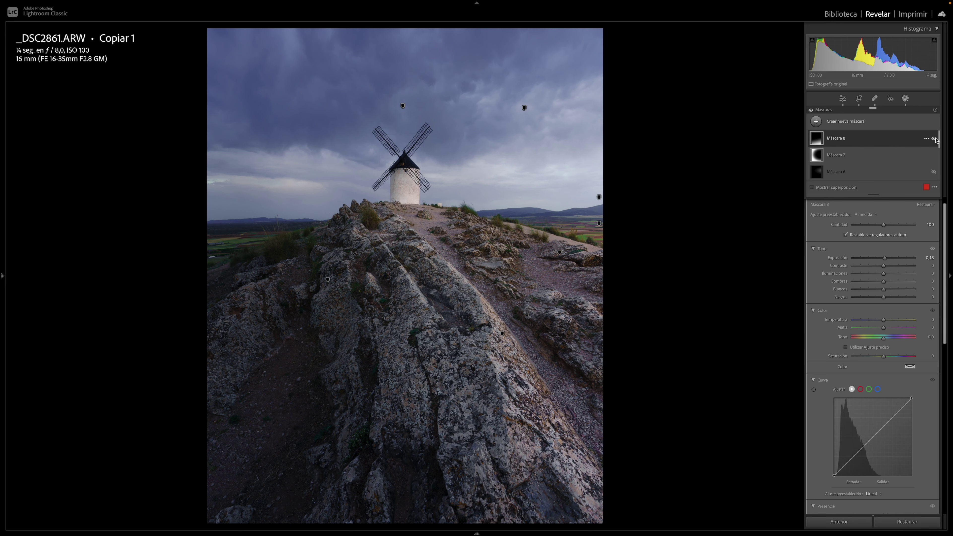
mouse_move(884, 266)
left_mouse_down()
mouse_move(899, 269)
mouse_move(888, 262)
left_mouse_up()
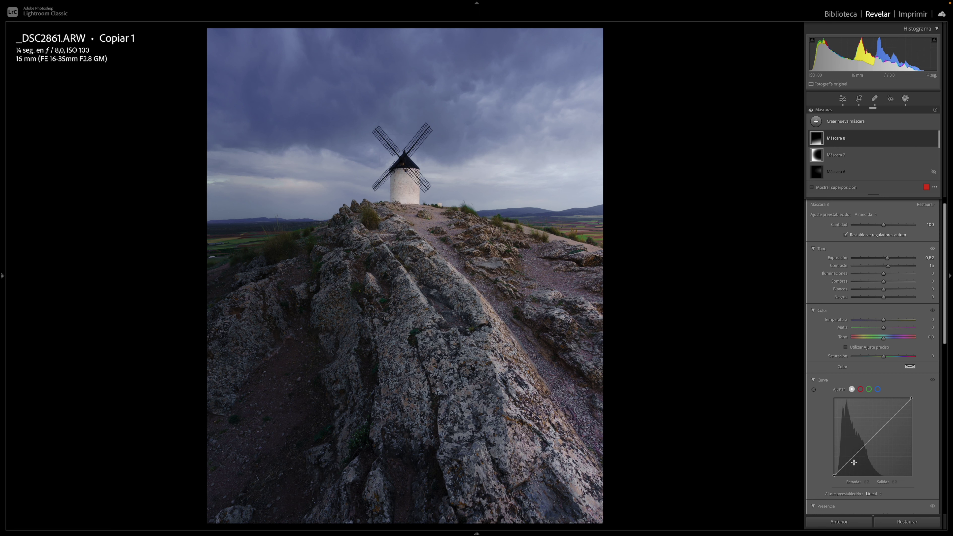
Pull Máscara 8's tone curve down to a 90→83 point, then compare the mask off and on
left_click(845, 466)
left_click_drag(845, 466, 846, 469)
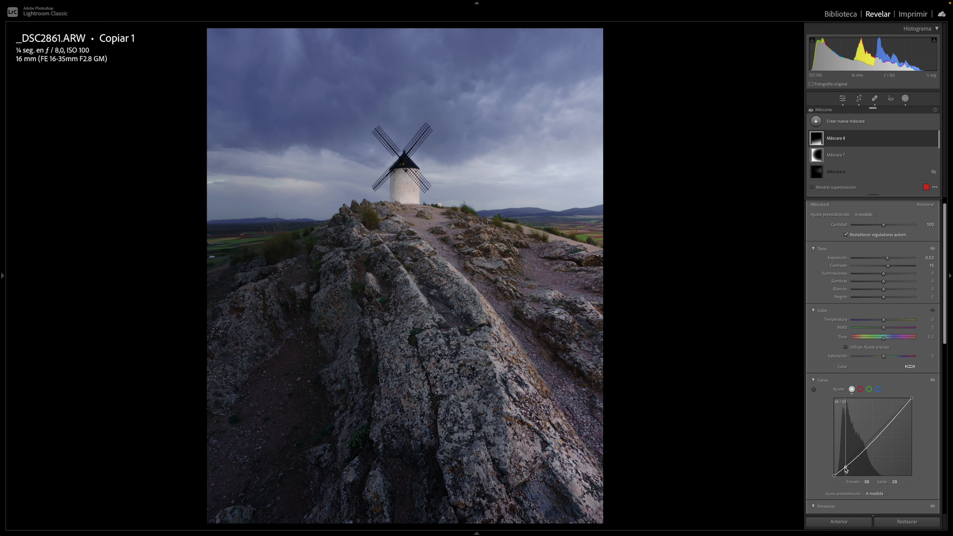
left_click(862, 452)
left_click_drag(862, 451, 862, 452)
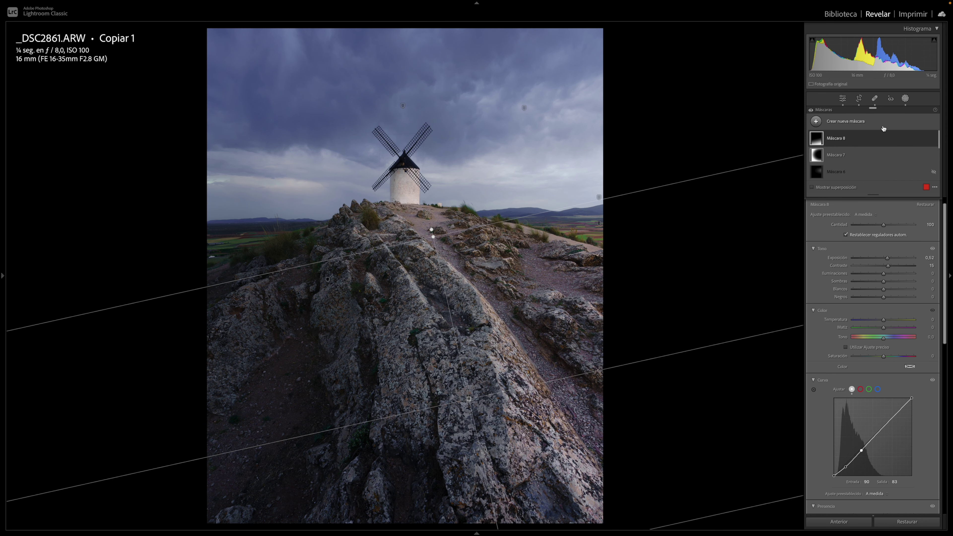
left_click(934, 139)
left_click(935, 139)
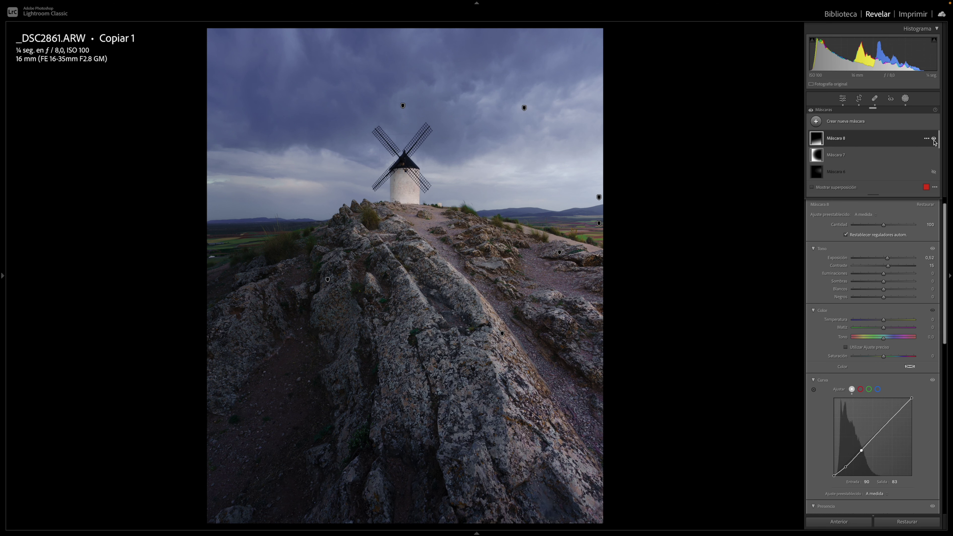
left_click(935, 138)
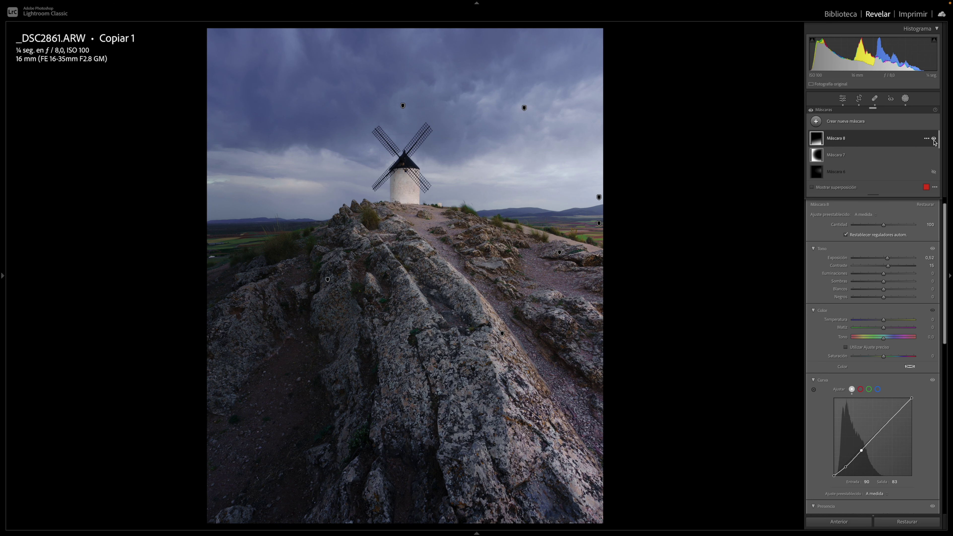
Close masking and zoom in then back out to check the windmill
left_click(906, 99)
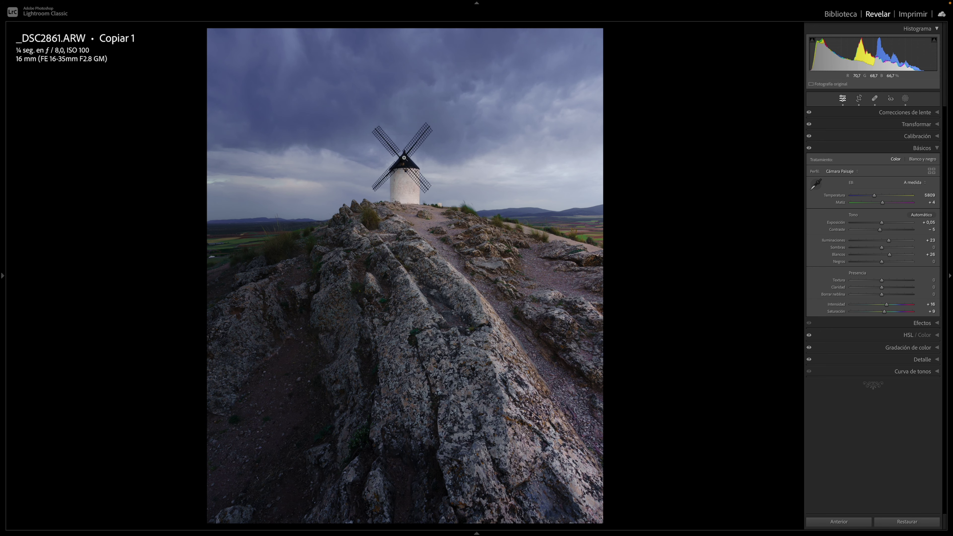
left_click(404, 158)
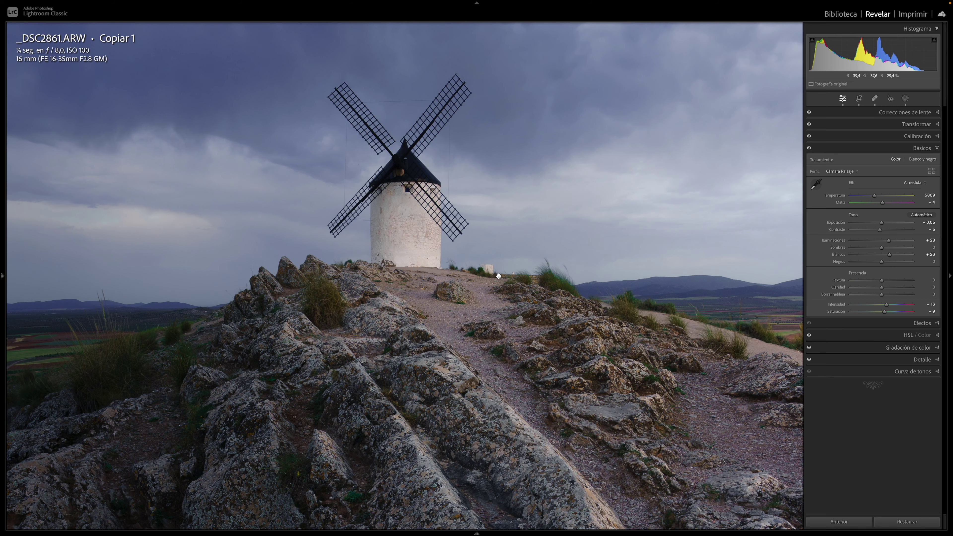
left_click(454, 292)
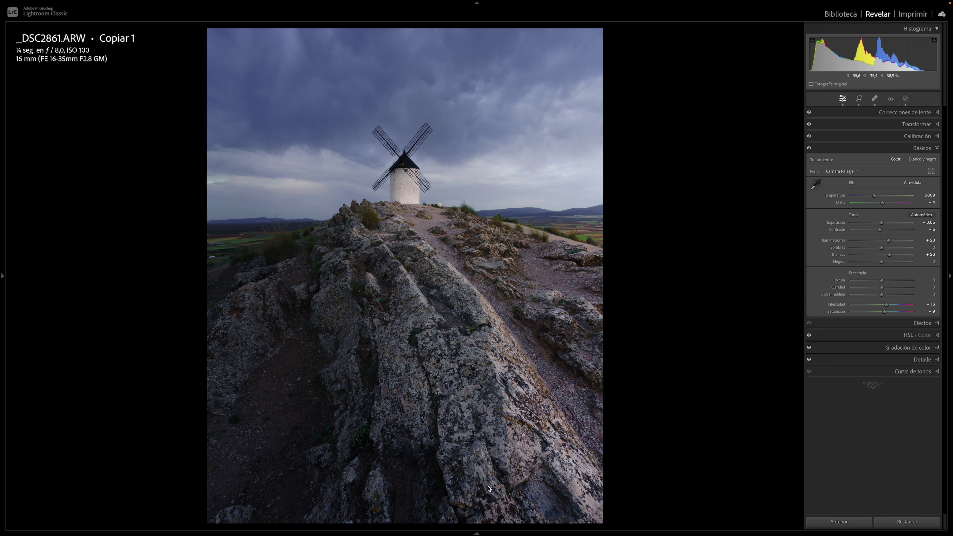
Review the before/after and full-screen previews, ending on the vertical shot _DSC2861.ARW Copiar 1
key("y")
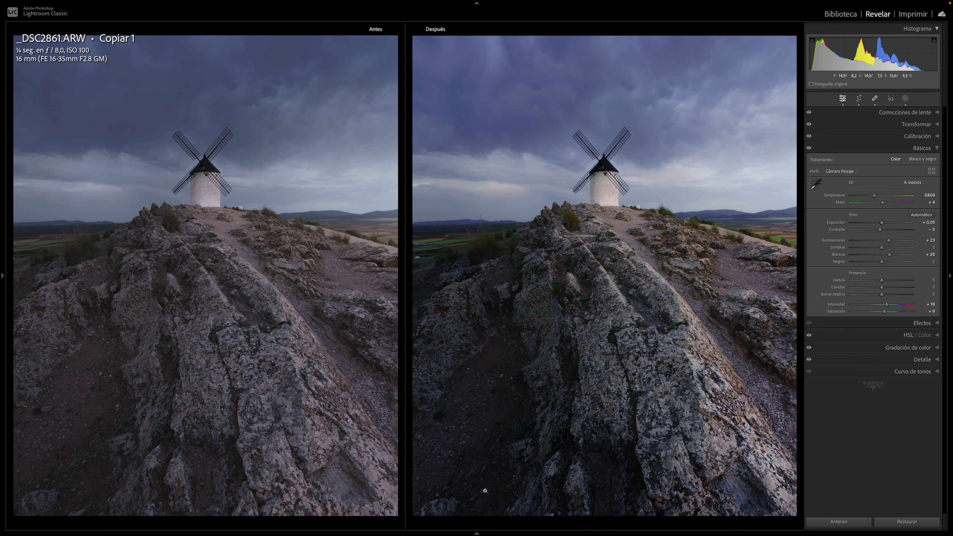
key("y")
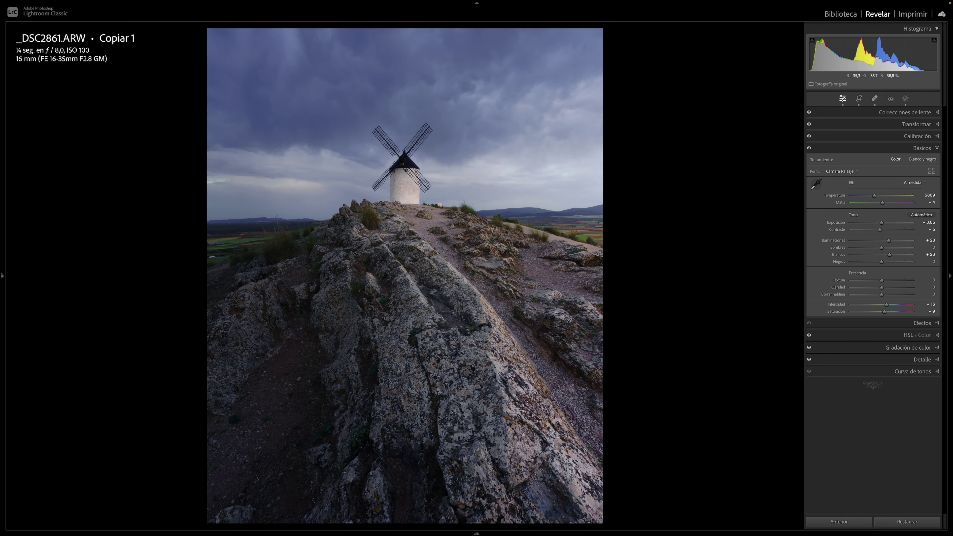
key("f")
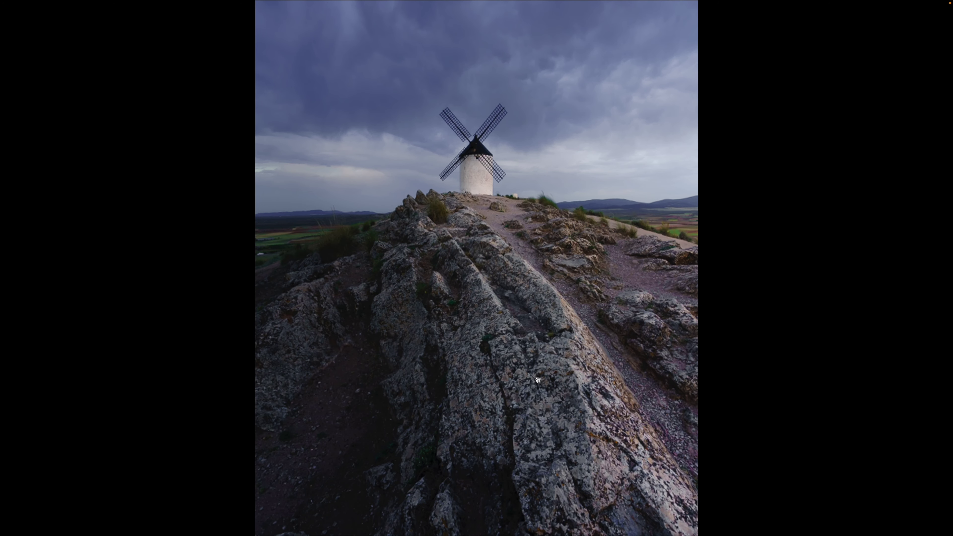
key("backslash")
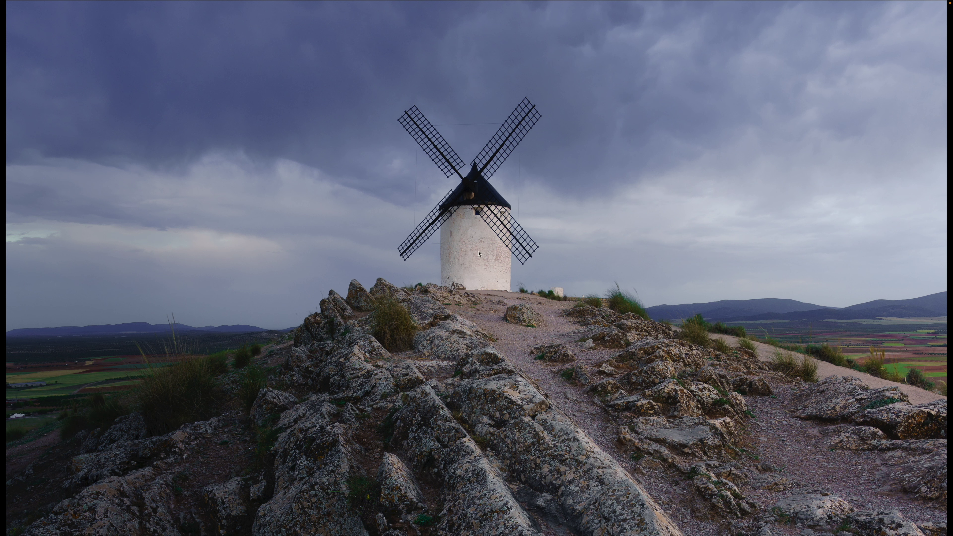
key("Right")
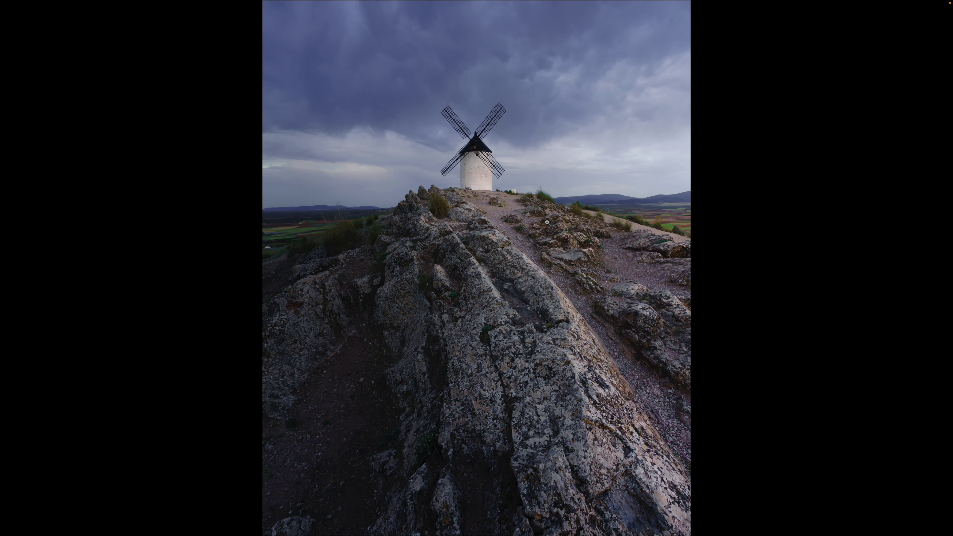
Zoom in on the windmill and draw a radial gradient mask, Máscara 9, over the tower
key("l")
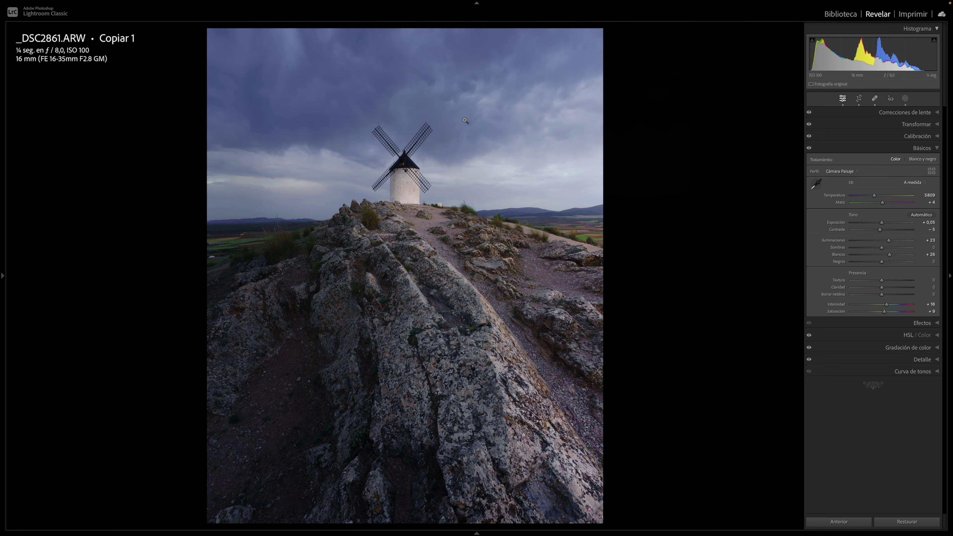
left_click(433, 234)
left_click_drag(433, 233, 460, 258)
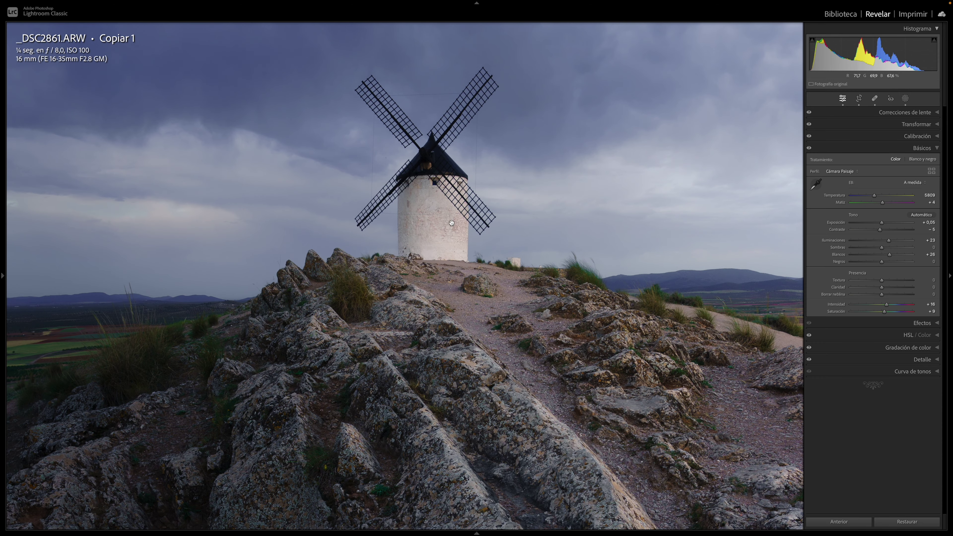
left_click(905, 99)
left_click(816, 121)
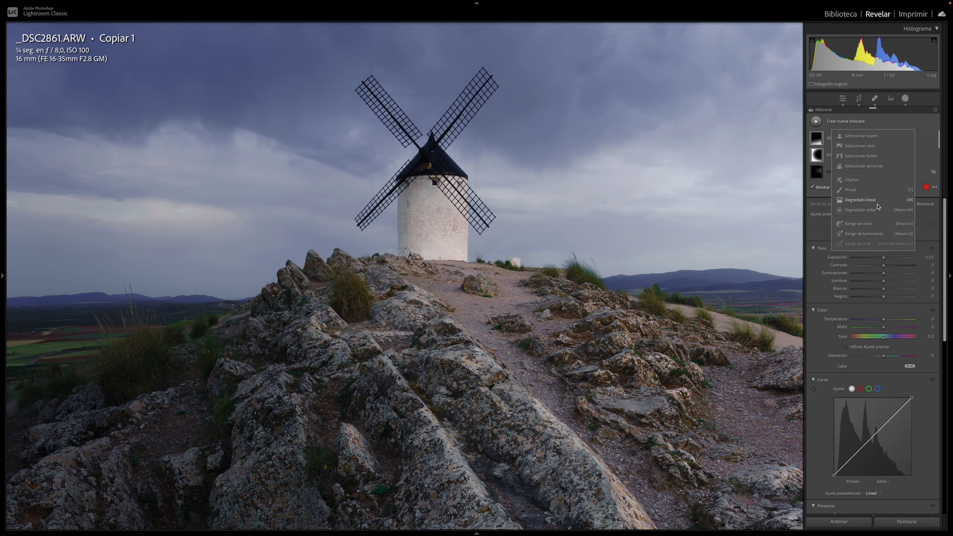
left_click(862, 211)
left_click_drag(432, 218, 483, 282)
Feather Máscara 9 to 60 and brighten it with exposure 0.24 and contrast 28
mouse_move(432, 264)
left_mouse_down()
mouse_move(432, 243)
mouse_move(447, 229)
left_mouse_up()
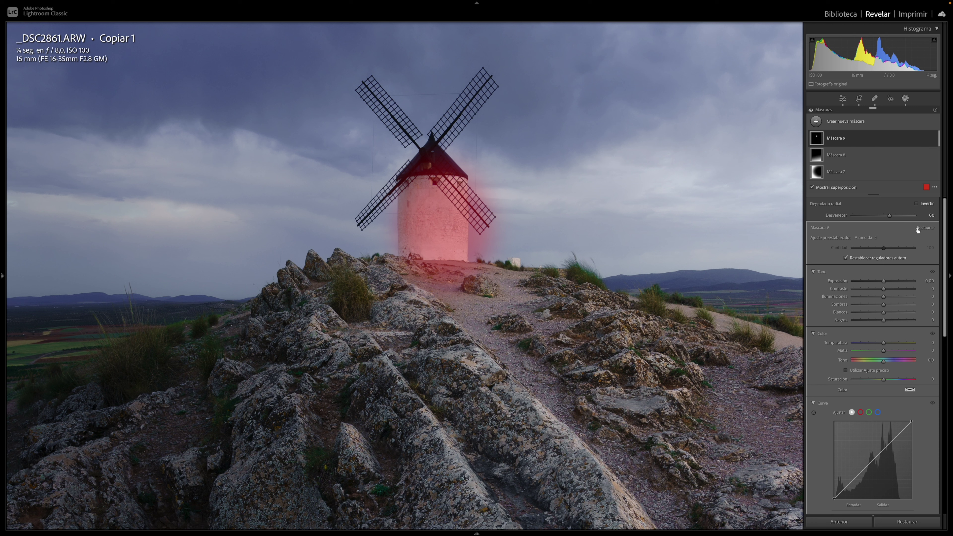
left_click_drag(887, 289, 892, 290)
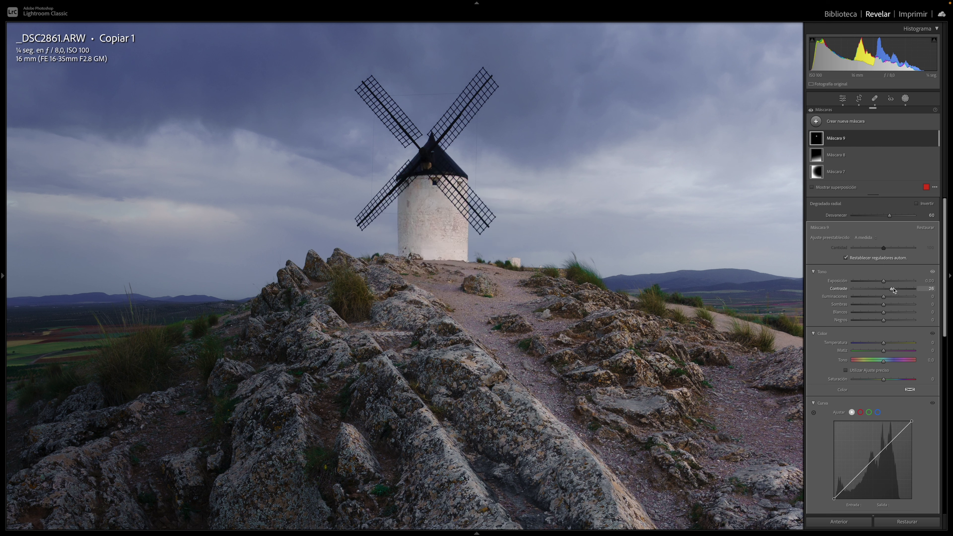
left_click_drag(885, 283, 888, 284)
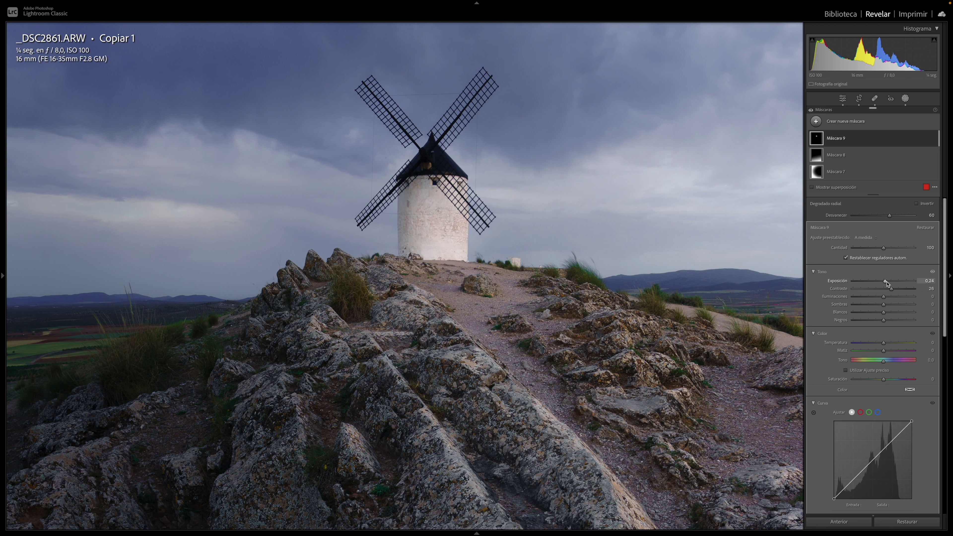
mouse_move(871, 138)
left_click(903, 141)
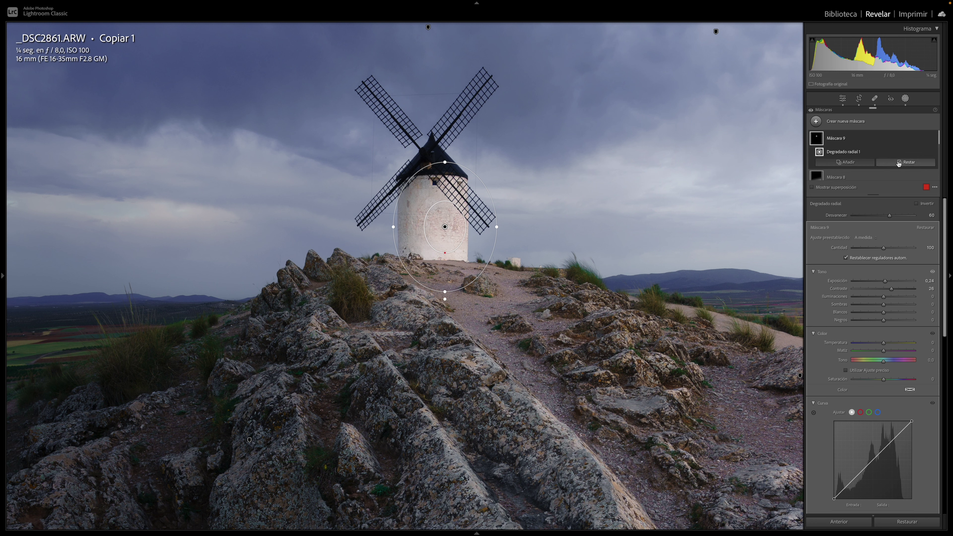
Subtract the sky from Mask 9 and set its exposure to 0.49
left_click(891, 164)
left_click(897, 192)
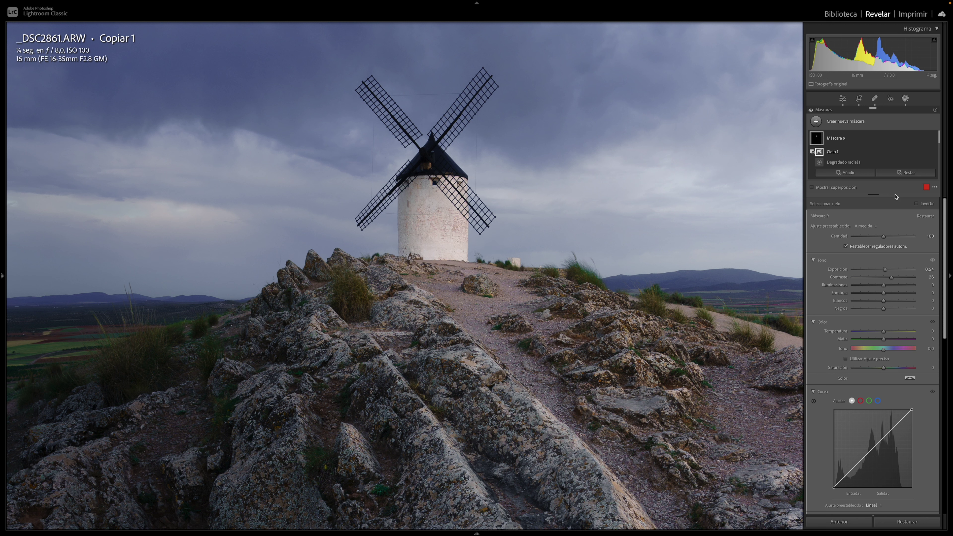
mouse_move(885, 270)
left_mouse_down()
mouse_move(902, 270)
mouse_move(893, 272)
left_mouse_up()
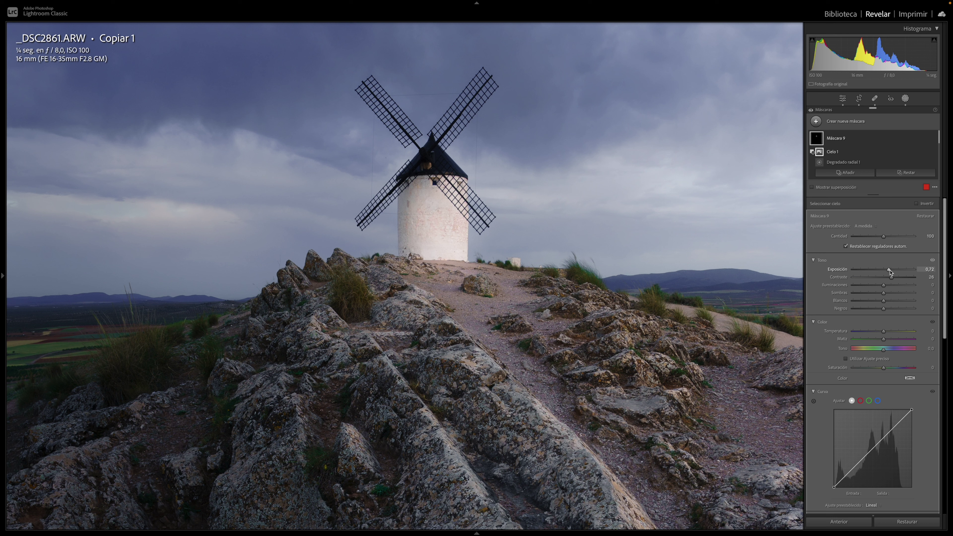
left_click_drag(891, 272, 889, 273)
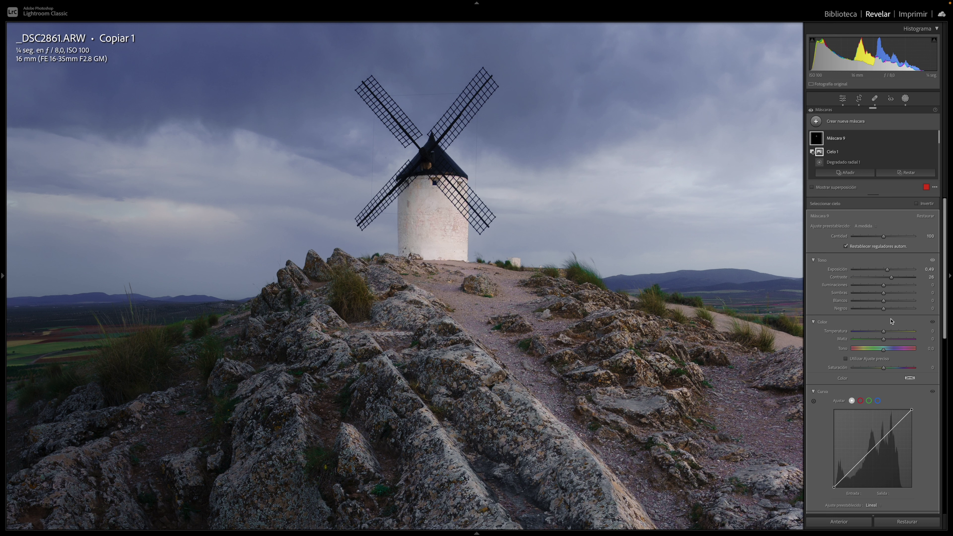
Give the windmill mask texture 57, clarity 25 and dehaze 18
scroll(884, 320, "down", 2)
scroll(884, 320, "down", 3)
scroll(885, 320, "down", 2)
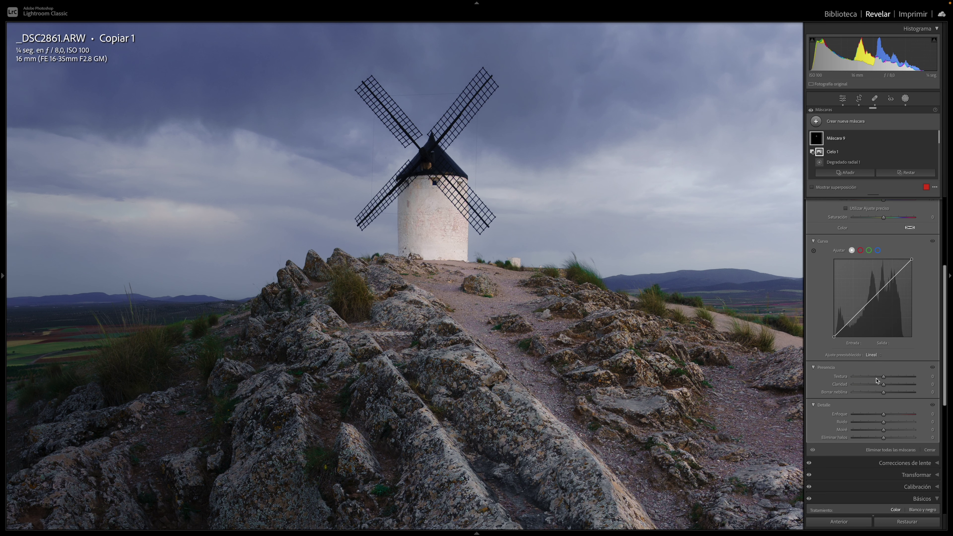
left_click_drag(884, 379, 886, 379)
left_click_drag(889, 380, 899, 381)
left_click_drag(888, 387, 893, 387)
left_click_drag(884, 395, 889, 395)
Compare Mask 9 off and on, then make the radial gradient narrower, shorter and shift it up-right
left_click(933, 139)
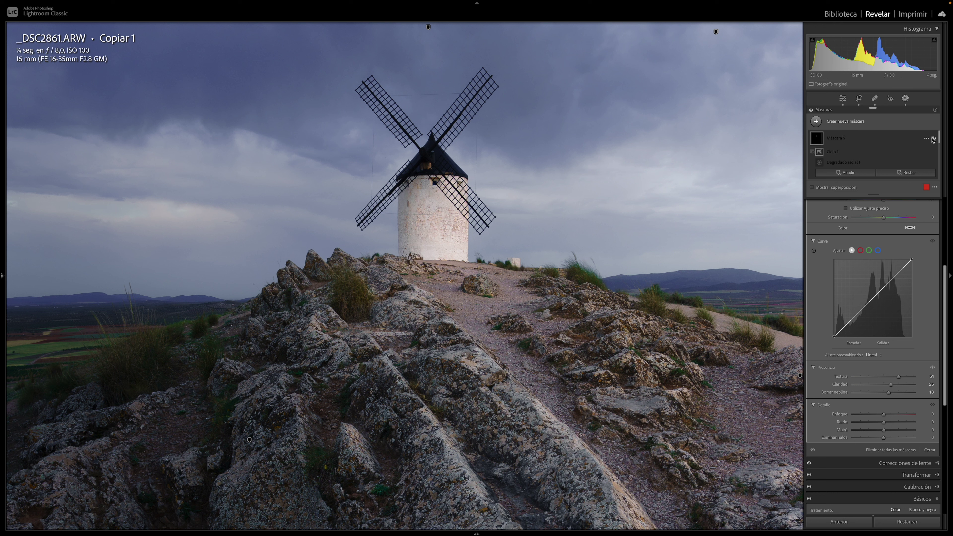
left_click(934, 139)
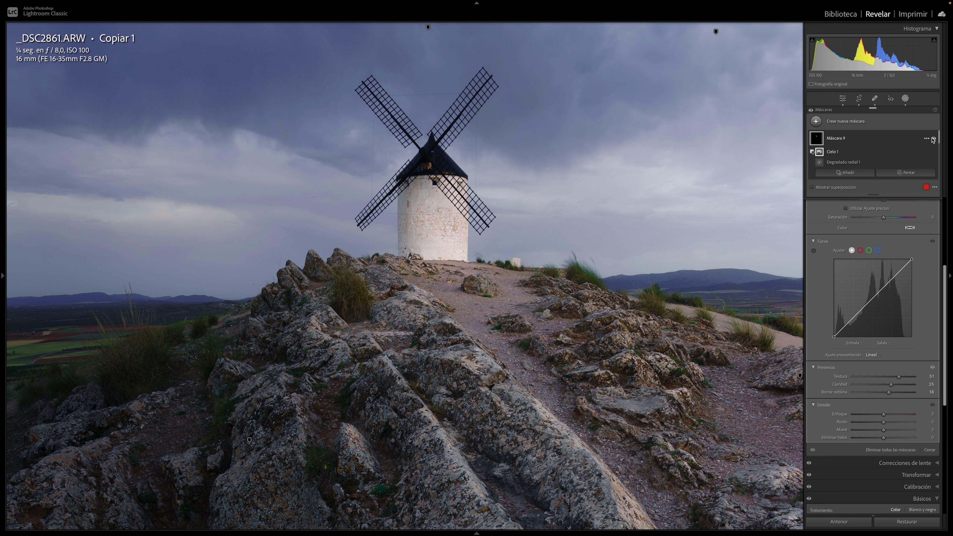
left_click(445, 227)
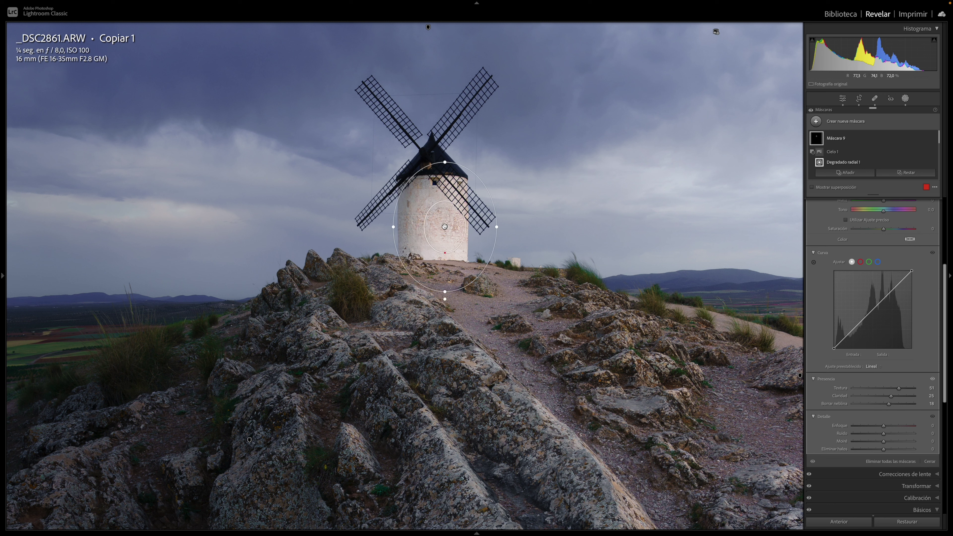
left_click_drag(395, 228, 455, 227)
left_click_drag(451, 292, 451, 288)
left_click_drag(449, 228, 452, 222)
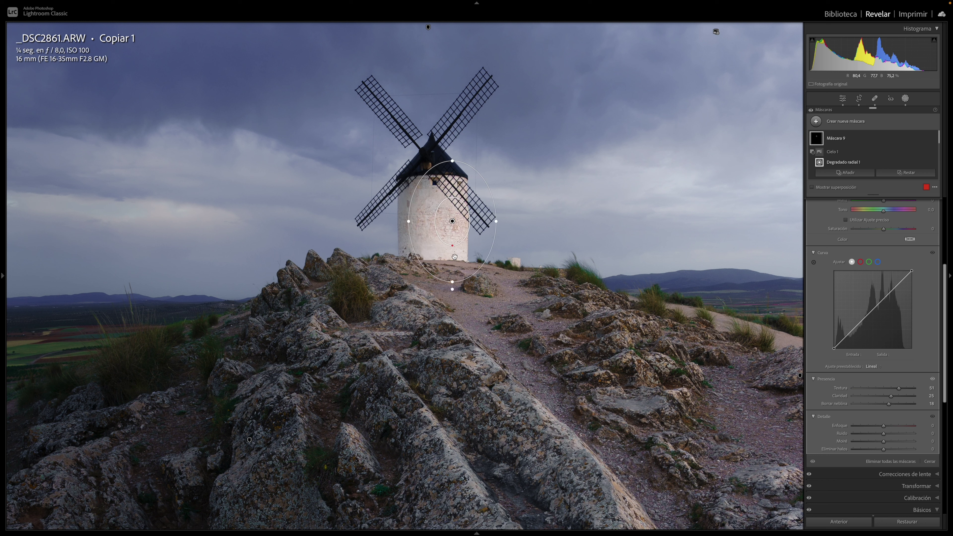
Widen the radial gradient's feathering and centre it over the windmill tower
left_click_drag(452, 246, 456, 311)
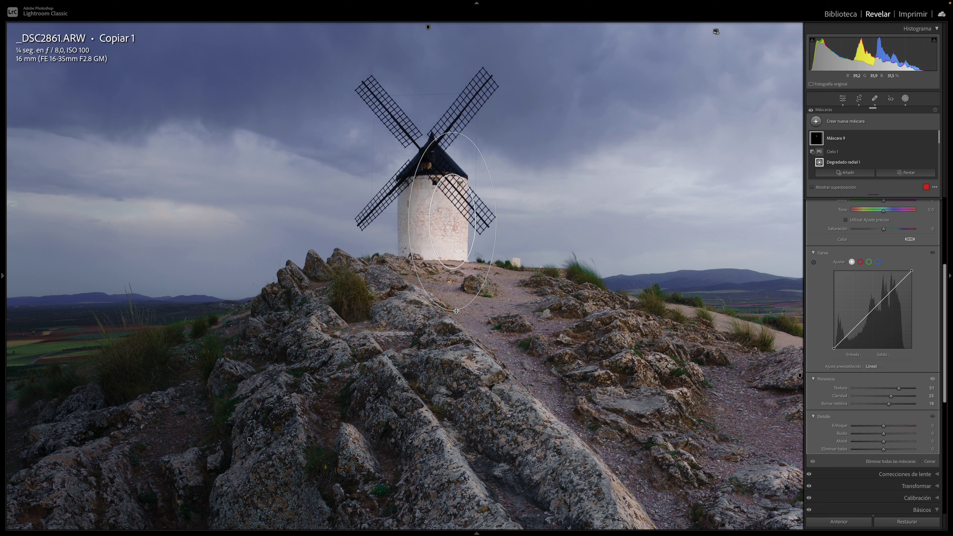
left_click_drag(452, 218, 456, 216)
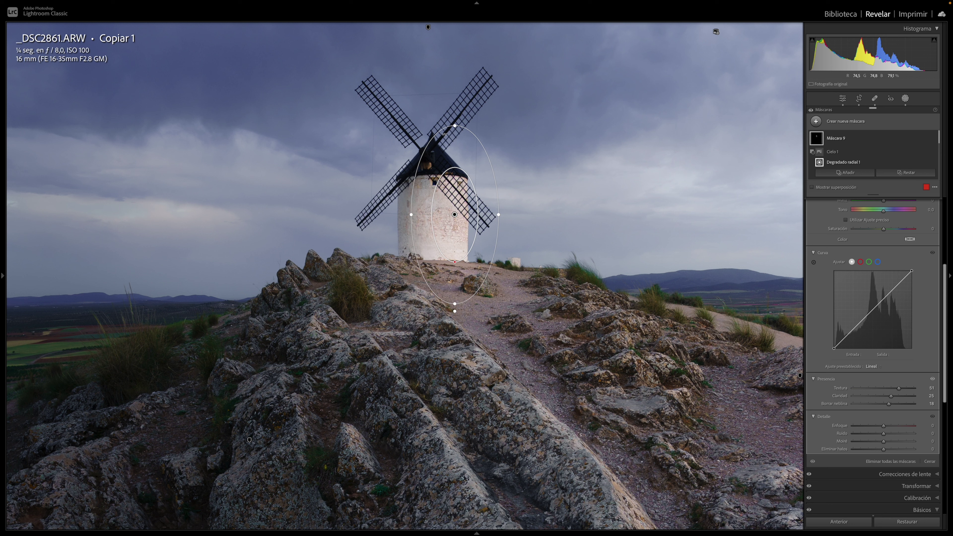
left_click_drag(455, 216, 455, 220)
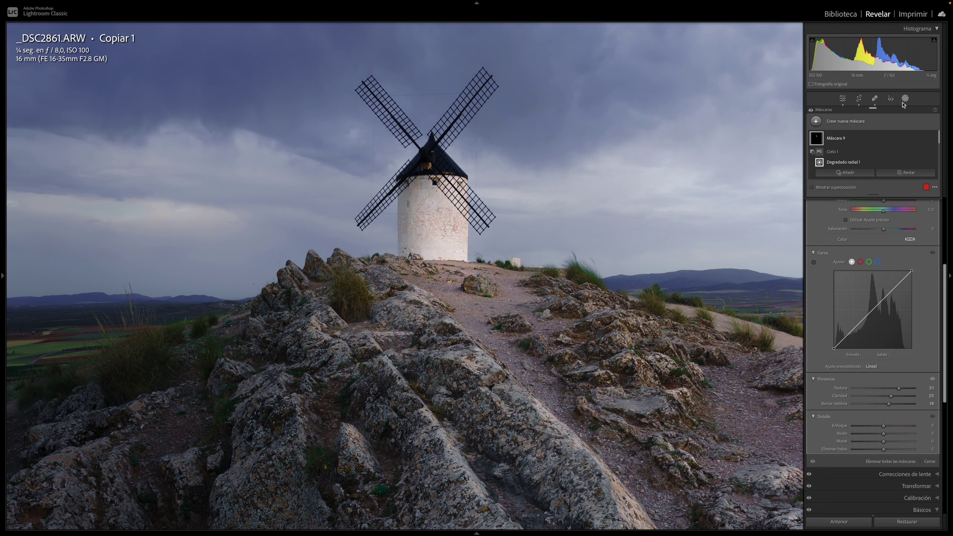
Close Masking to show the whole photo, then compare Before and After with backslash
left_click(905, 99)
left_click(602, 231)
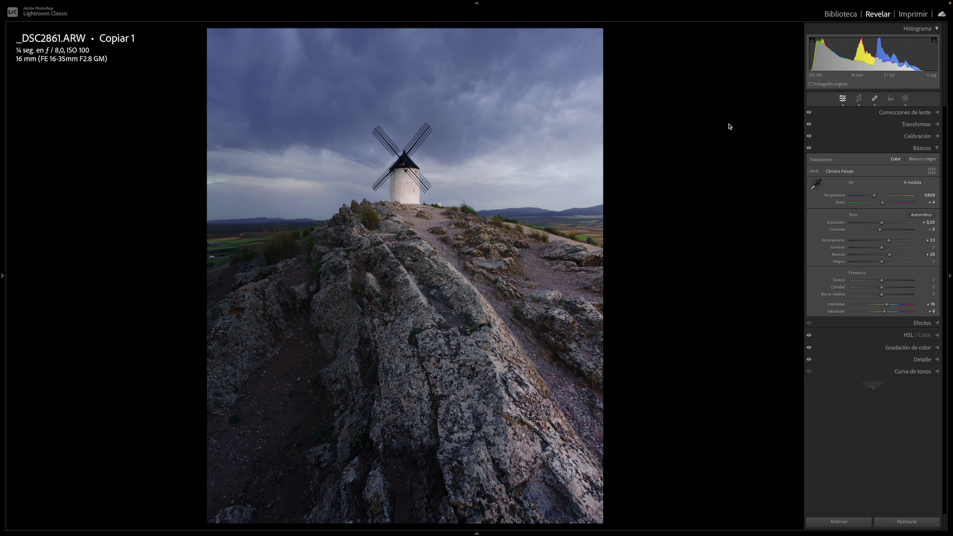
key("backslash")
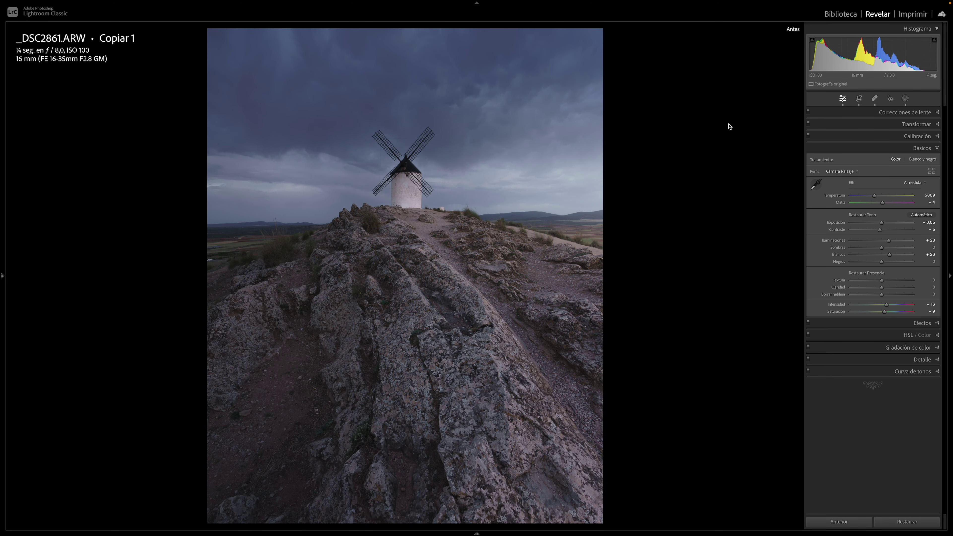
key("backslash")
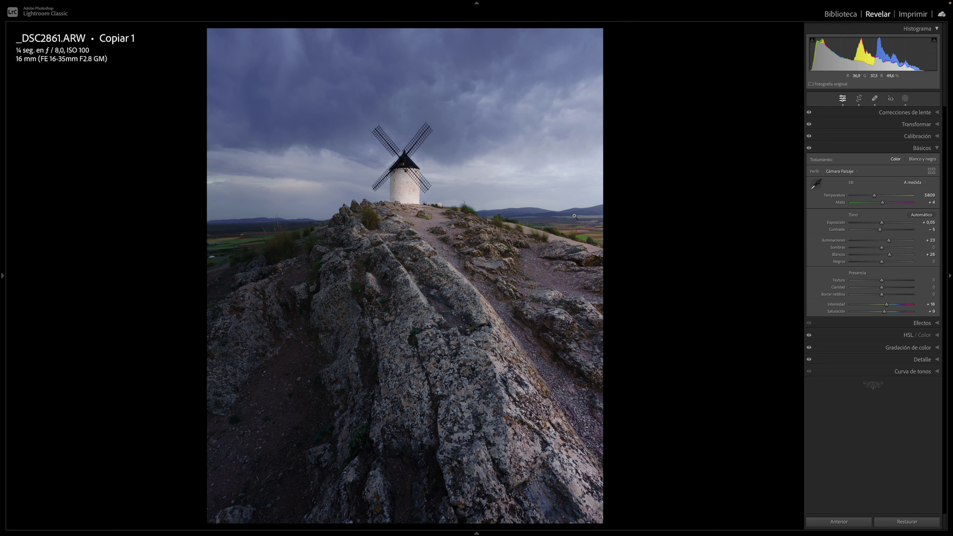
left_click(860, 98)
left_click_drag(578, 199, 581, 203)
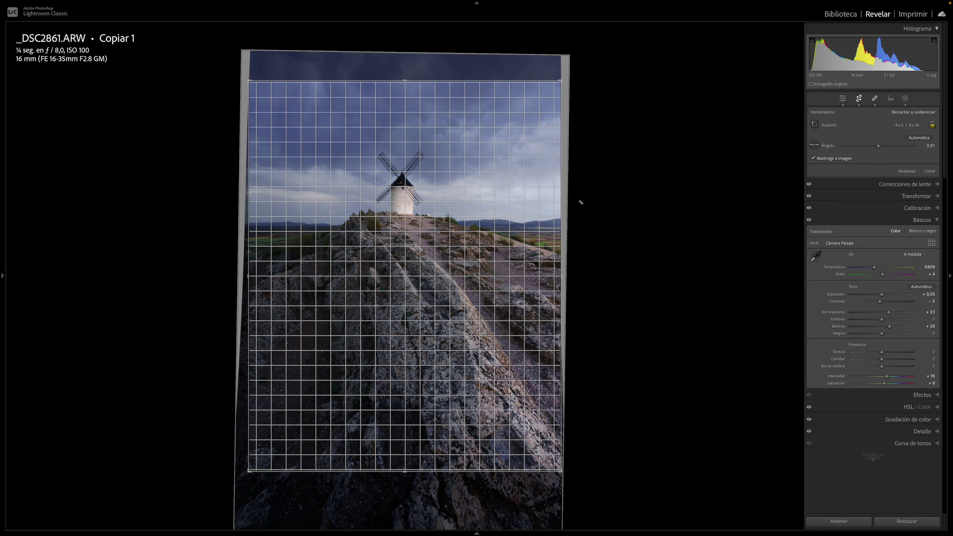
left_click_drag(581, 202, 581, 201)
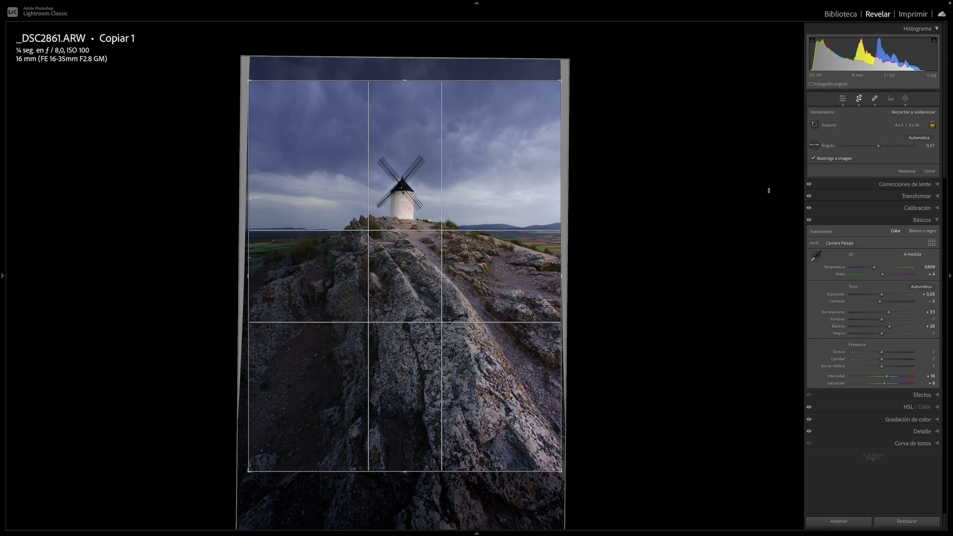
key("ctrl+z")
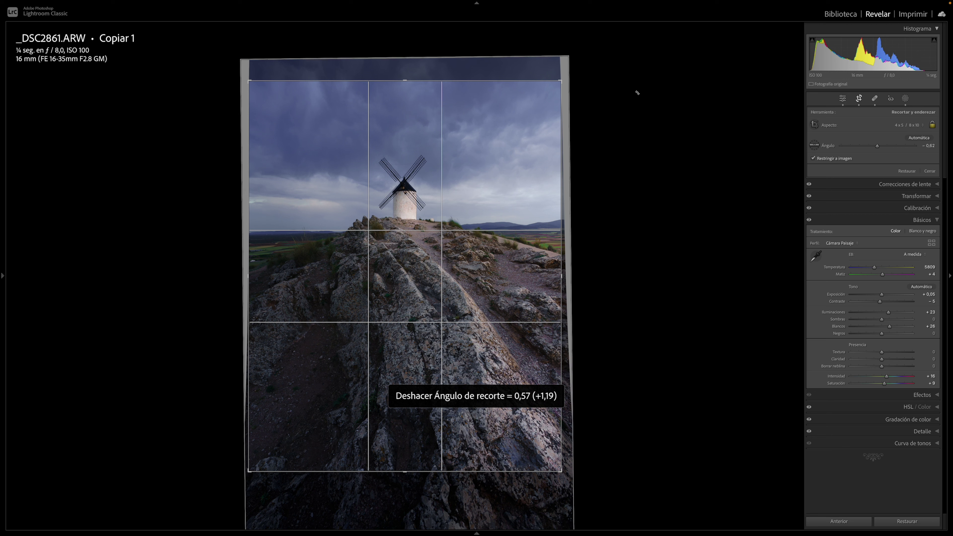
left_click(859, 98)
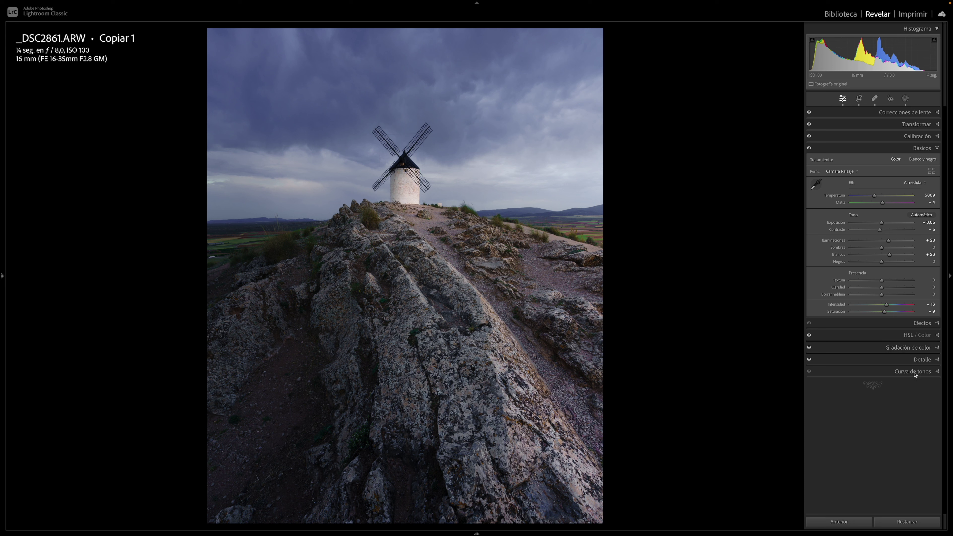
Set the Shadows colour grade saturation and luminance to 0, keeping hue 233
left_click(911, 348)
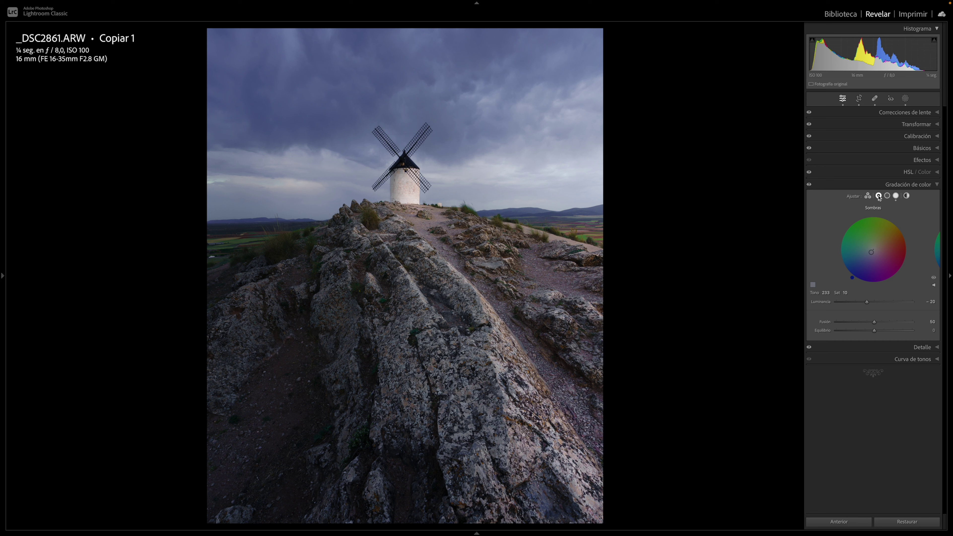
left_click(845, 293)
type("0")
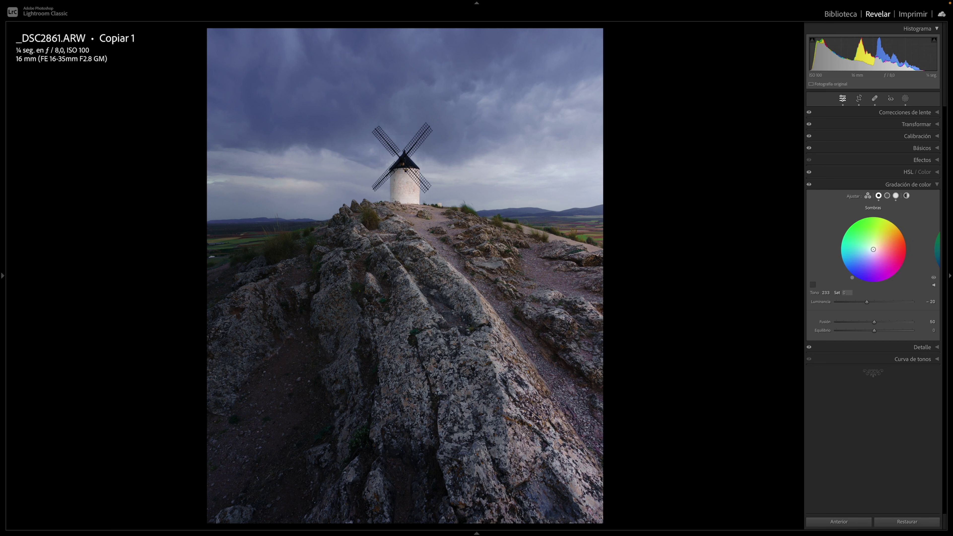
key("Return")
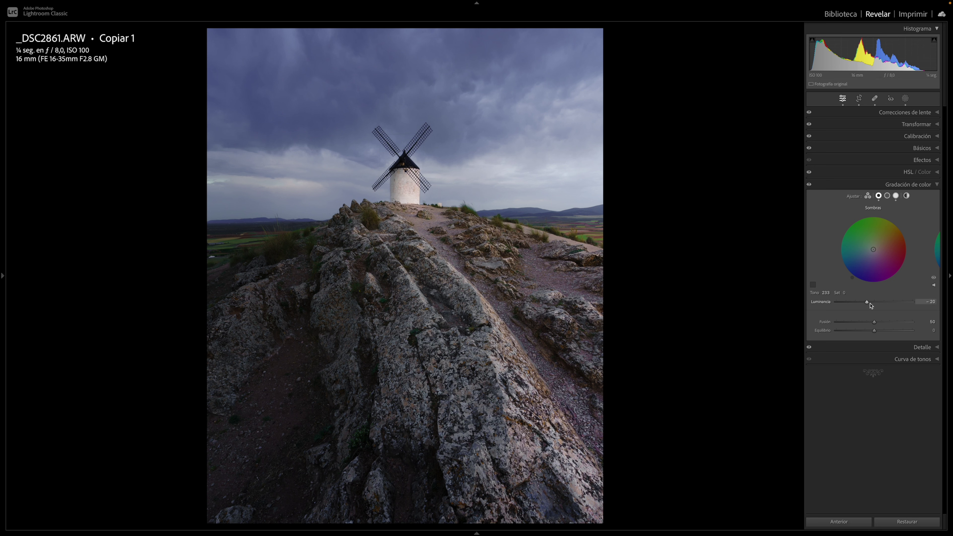
double_click(868, 302)
left_click(938, 185)
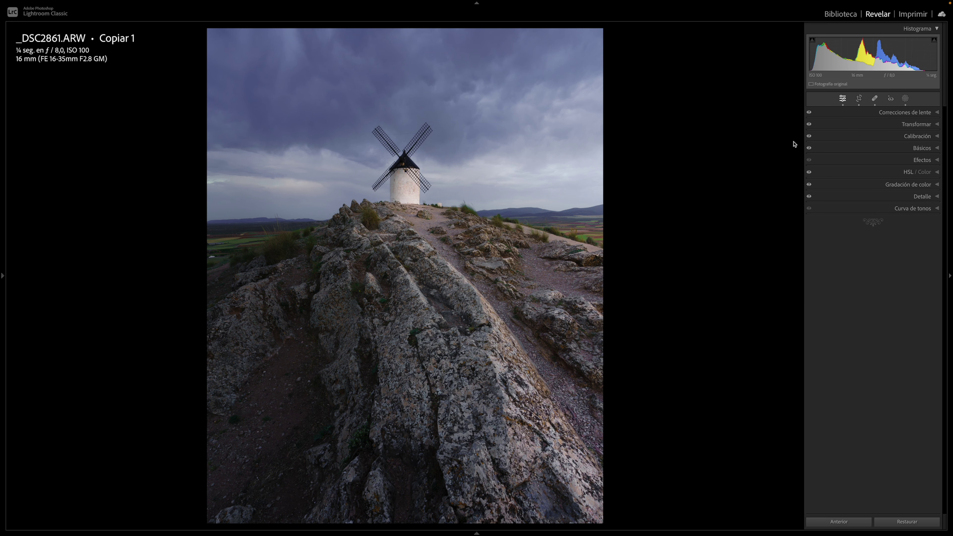
Try a warmer white balance, then undo to keep temperature 5809 and tint +4
left_click(921, 148)
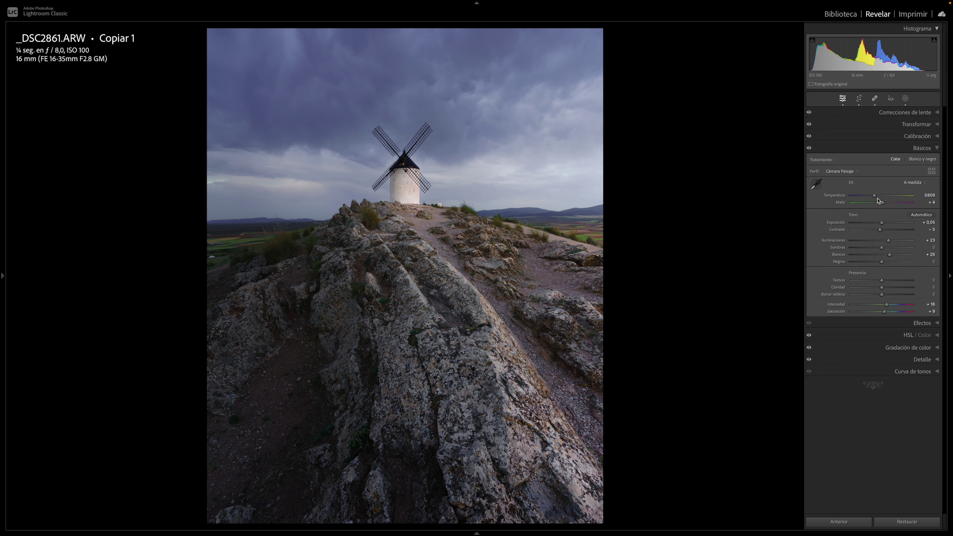
left_click_drag(879, 201, 880, 200)
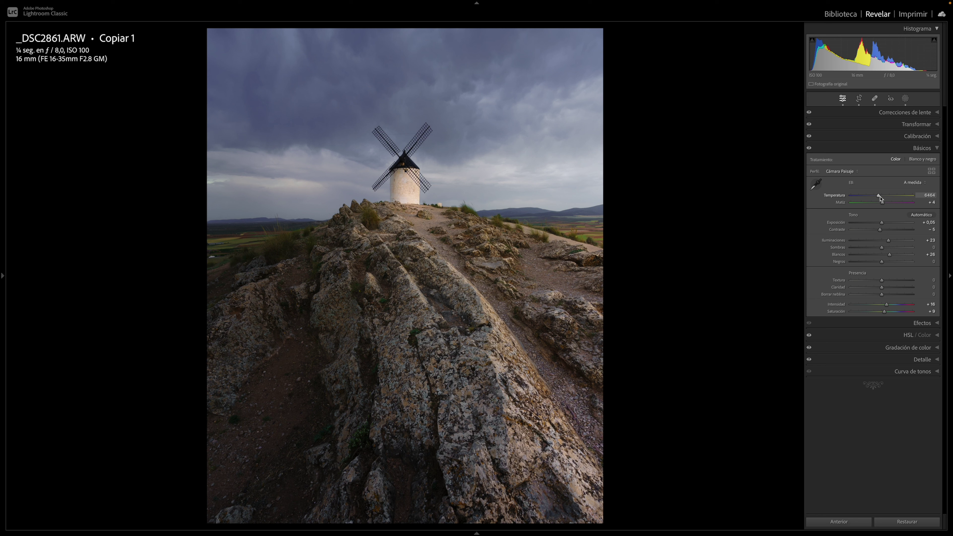
left_click_drag(880, 197, 878, 197)
key("ctrl+z")
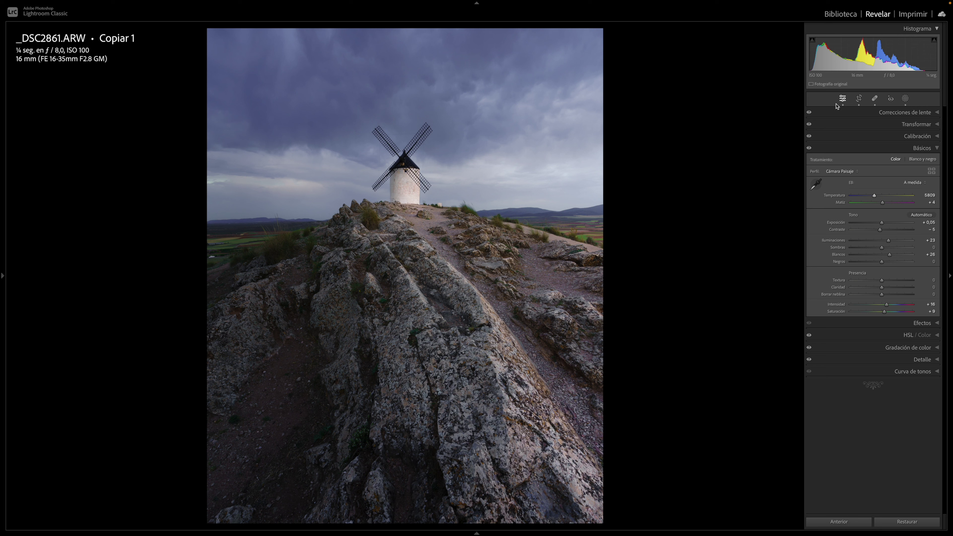
Reopen Masking, select Máscara 4 and turn off Show Overlay
left_click(905, 98)
scroll(842, 167, "down", 3)
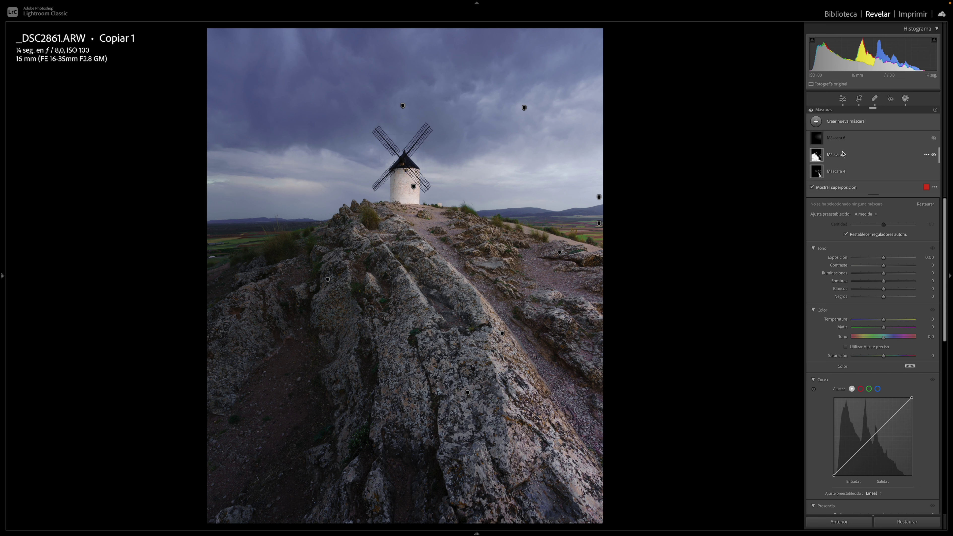
left_click(843, 154)
left_click(813, 187)
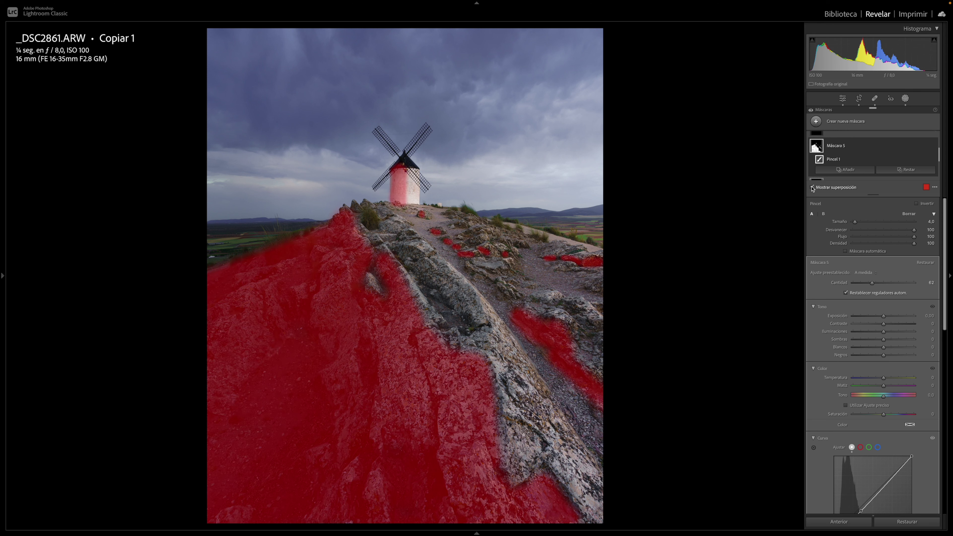
scroll(856, 161, "down", 1)
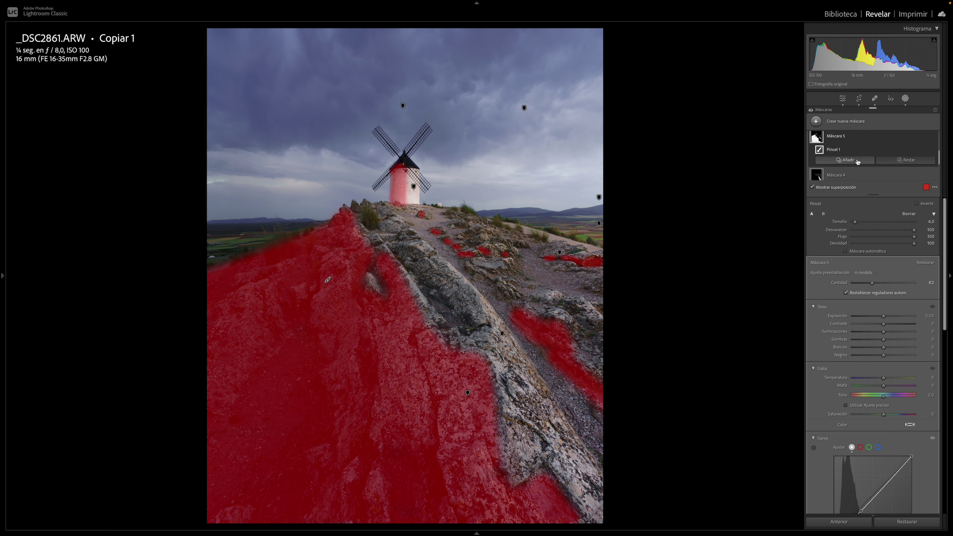
left_click(818, 171)
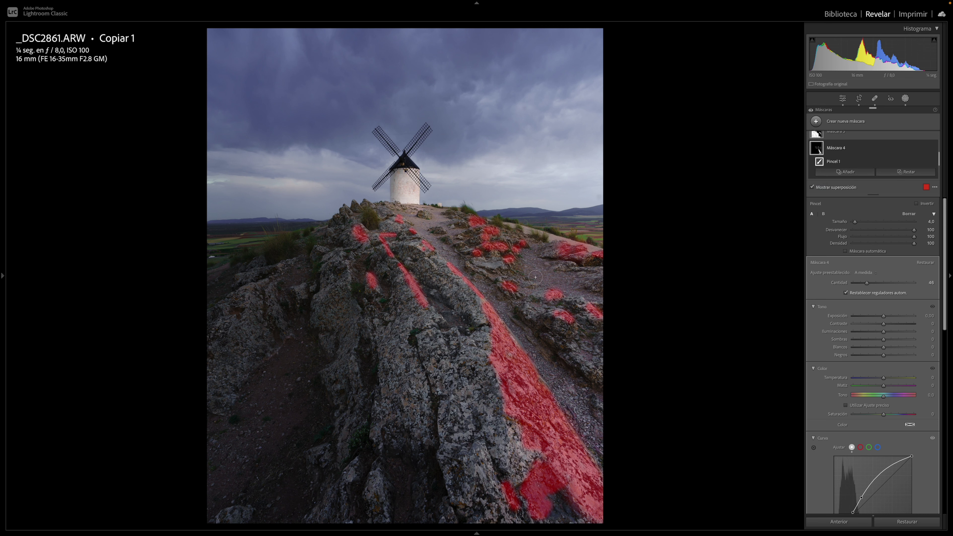
left_click(812, 187)
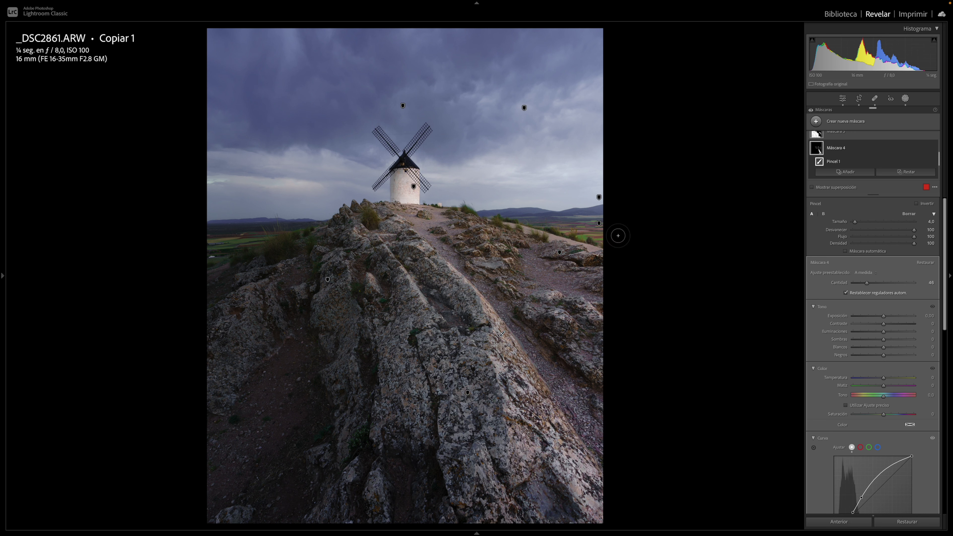
Compare Máscara 4 off and on, then lower its amount from 46 to 17
mouse_move(872, 148)
left_click(934, 149)
left_click(934, 150)
left_click(934, 150)
left_click(935, 149)
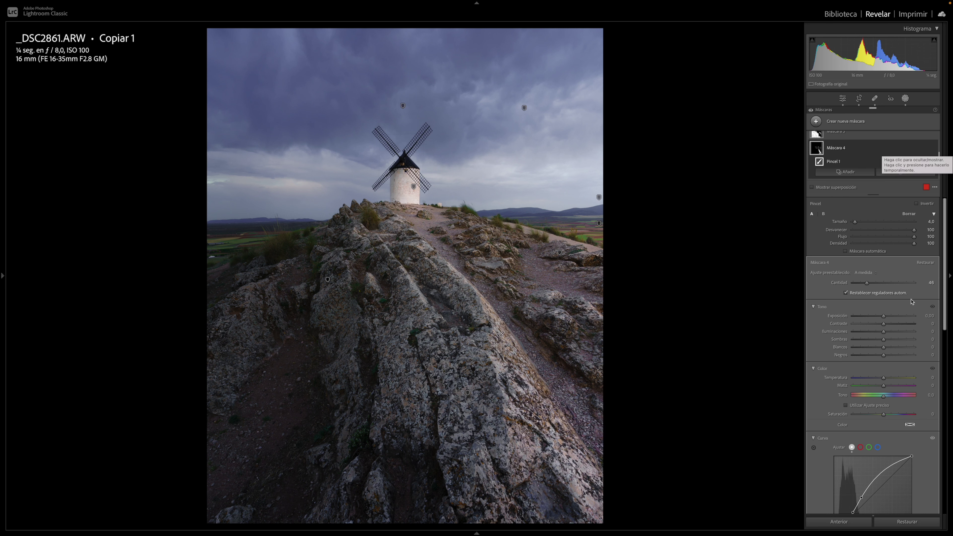
left_click_drag(867, 284, 861, 287)
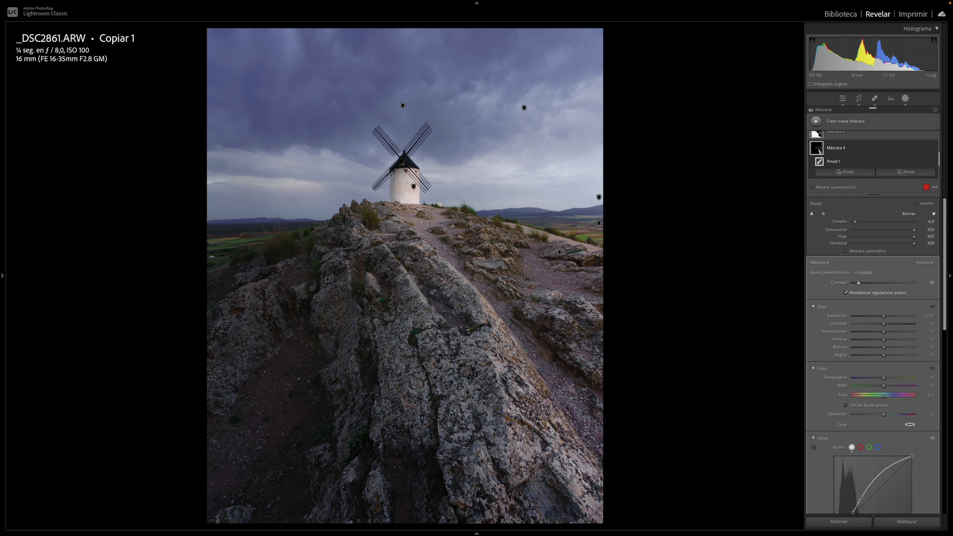
left_click_drag(861, 285, 860, 287)
Toggle Máscara 5 off and on to compare its effect, leaving it on
scroll(851, 155, "up", 1)
left_click(935, 146)
left_click(935, 146)
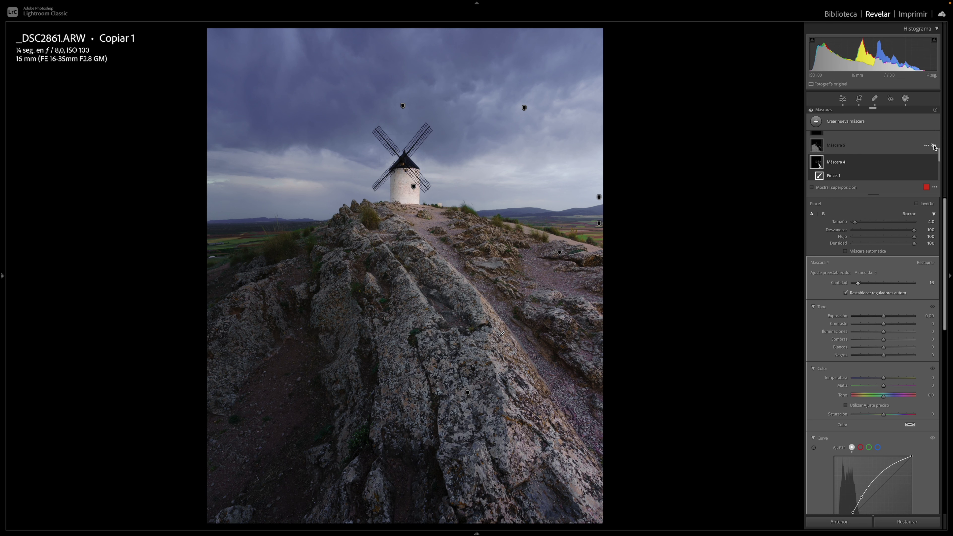
mouse_move(871, 145)
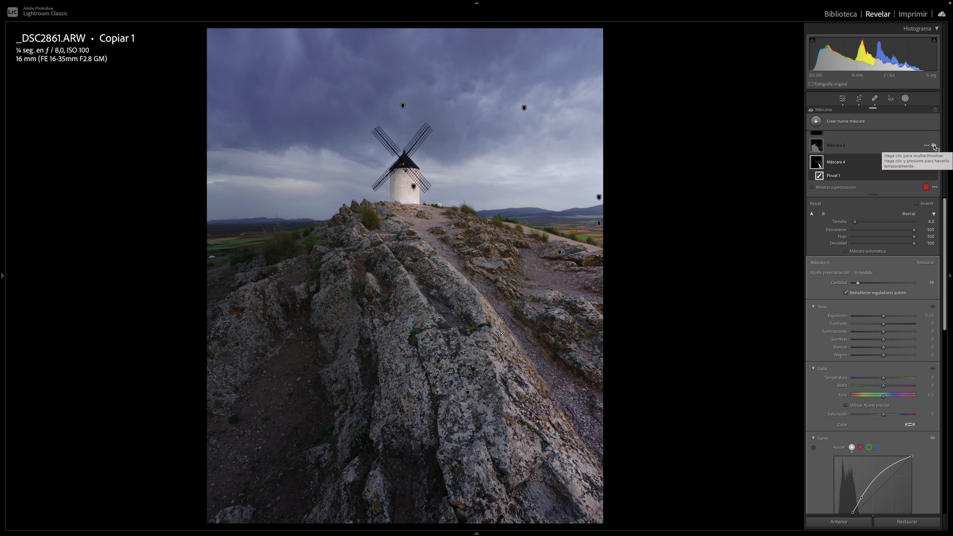
left_click(934, 145)
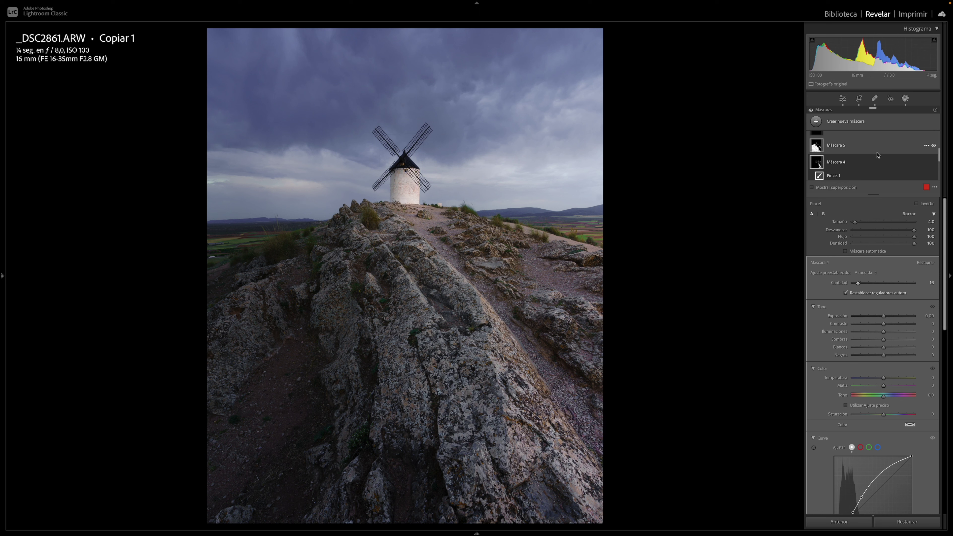
scroll(878, 154, "up", 3)
scroll(878, 155, "up", 2)
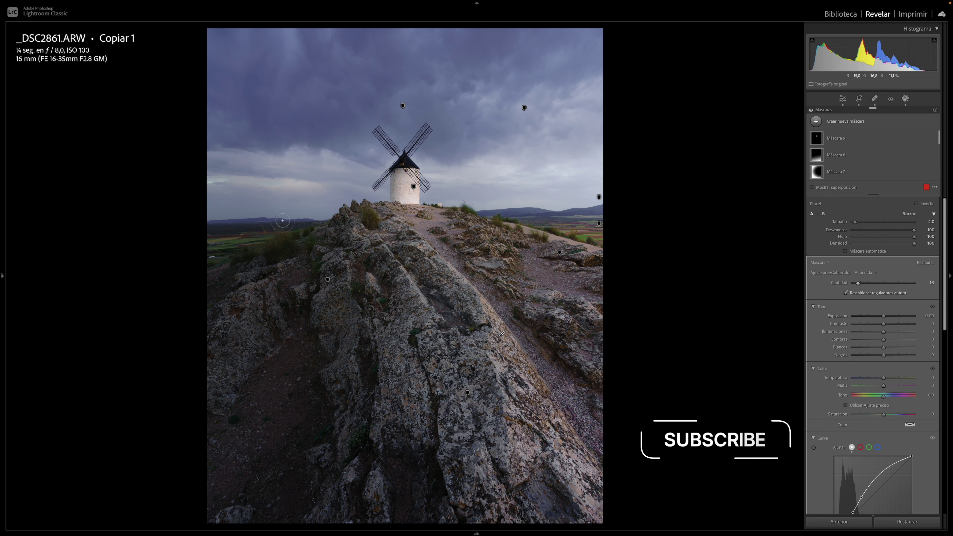